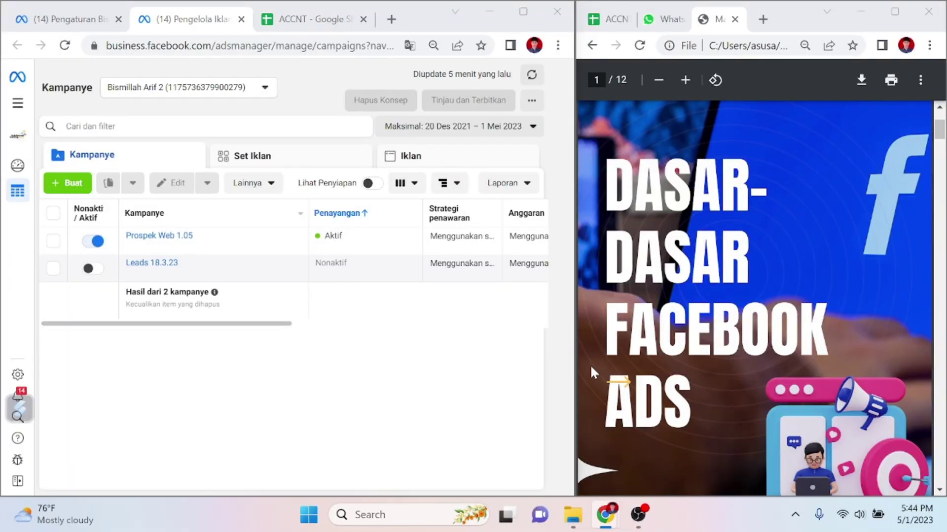
- Read the Facebook Ads guide from the cover through the contents to the campaign objectives on page 3
scroll(589, 364, down, 10)
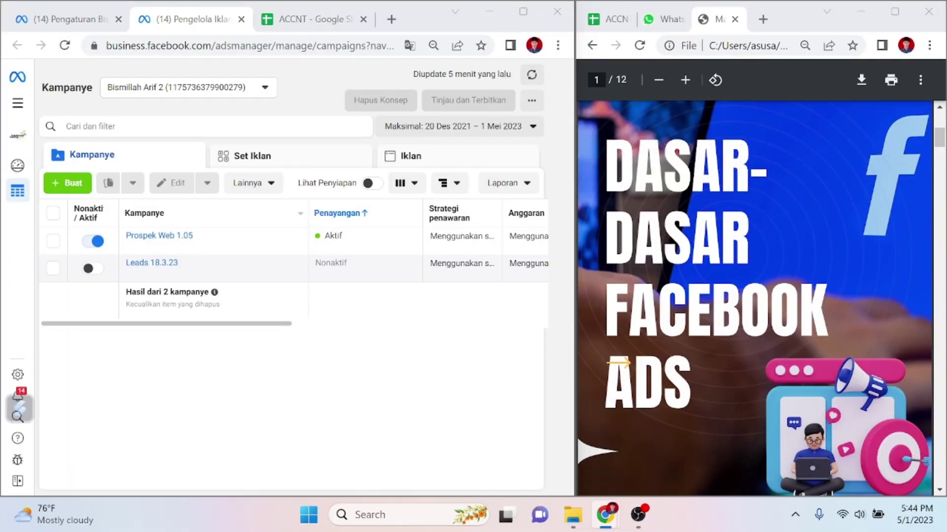
scroll(755, 315, down, 3)
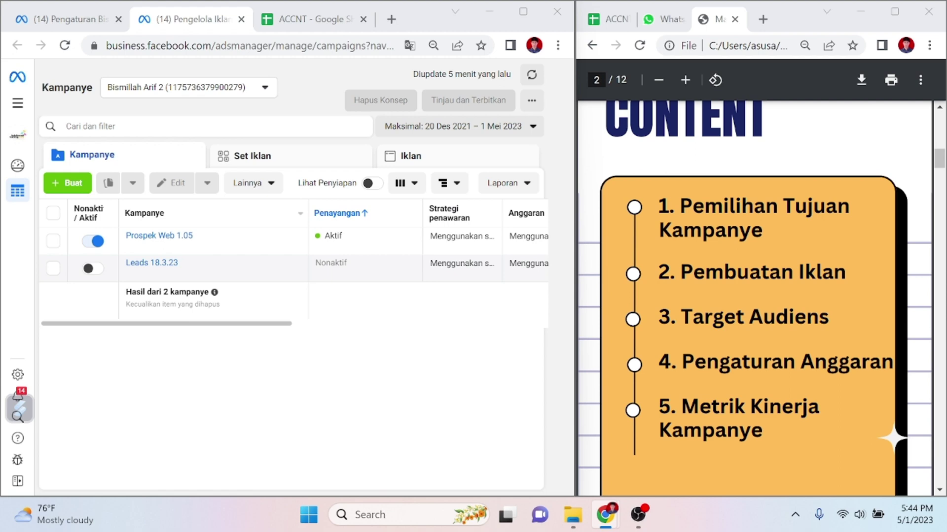
scroll(690, 258, down, 2)
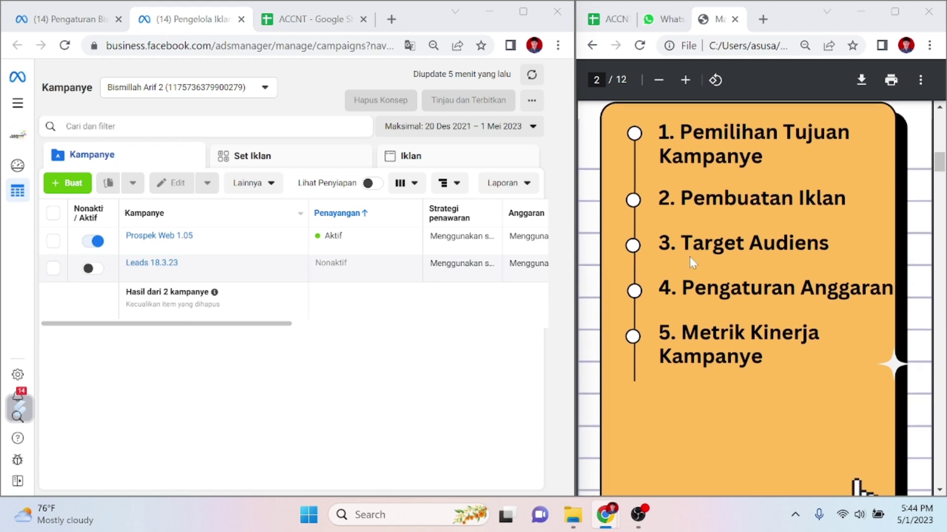
scroll(690, 257, down, 2)
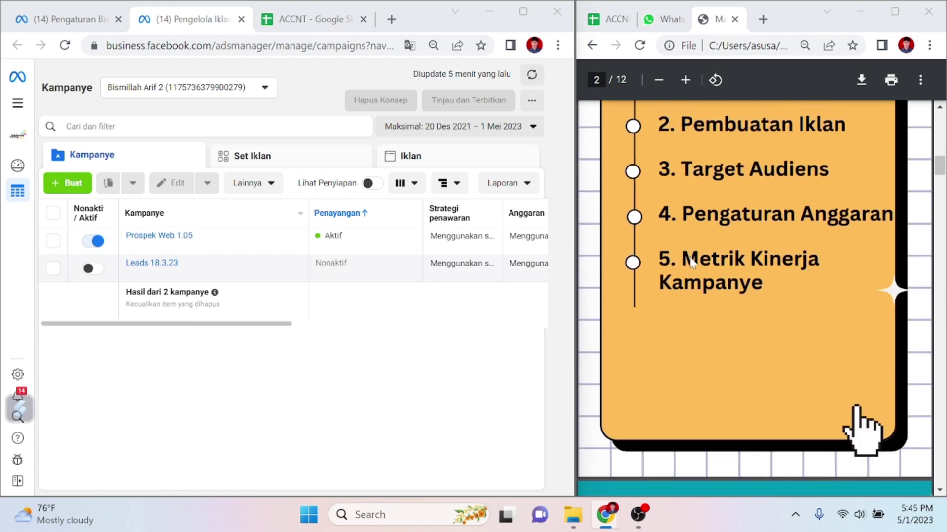
scroll(690, 261, down, 6)
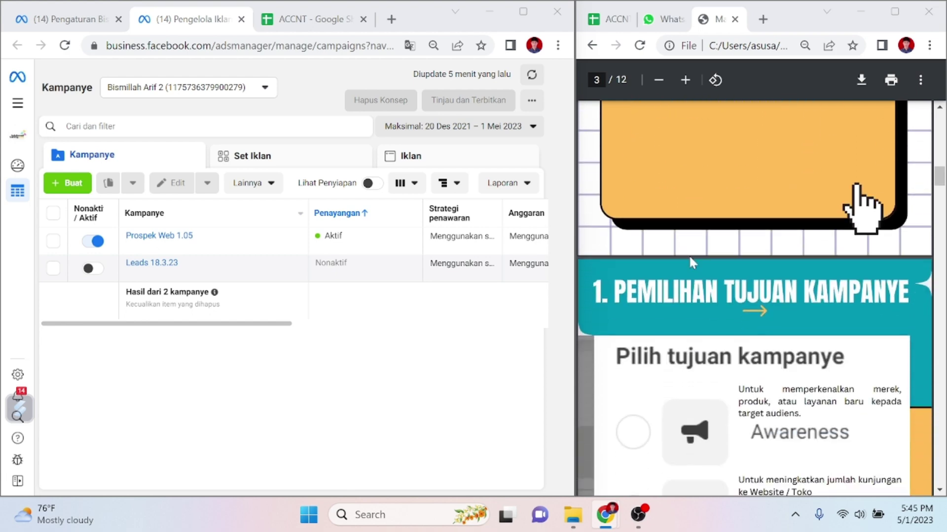
scroll(689, 255, down, 2)
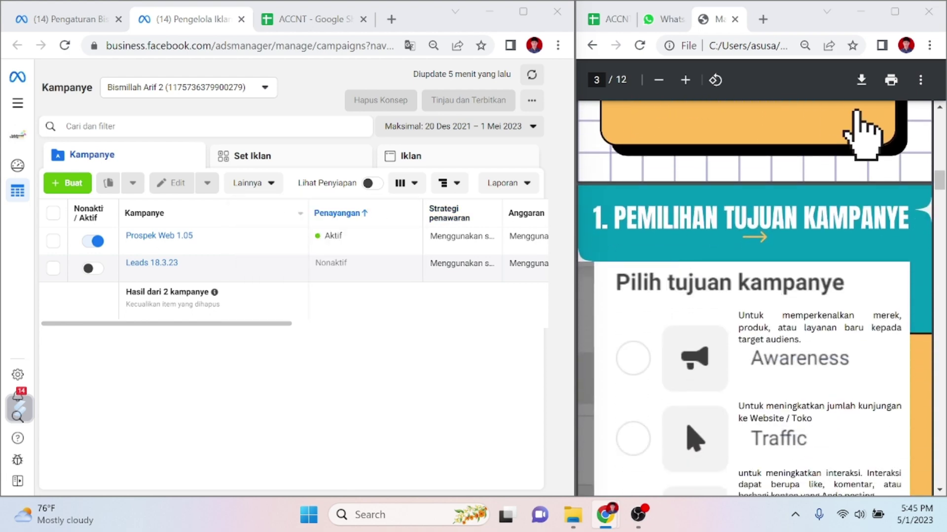
click(242, 114)
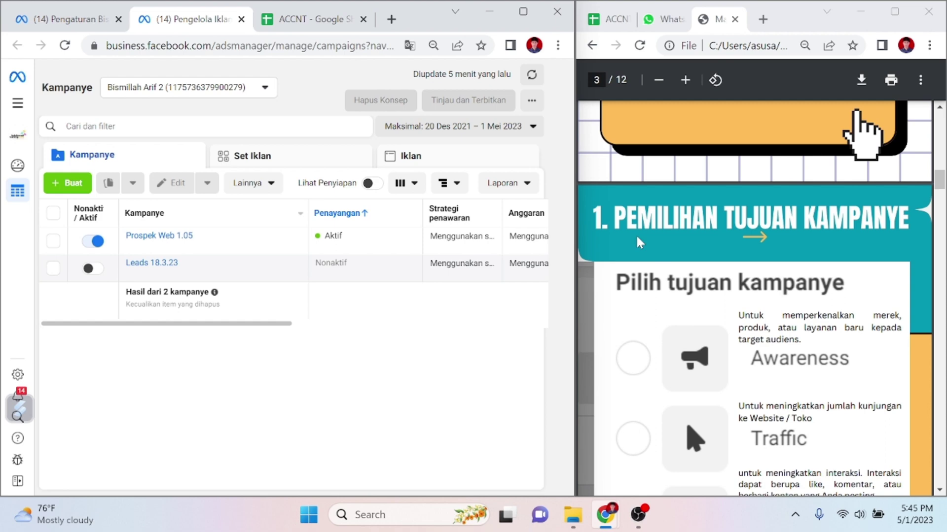
scroll(661, 220, up, 6)
scroll(659, 218, down, 8)
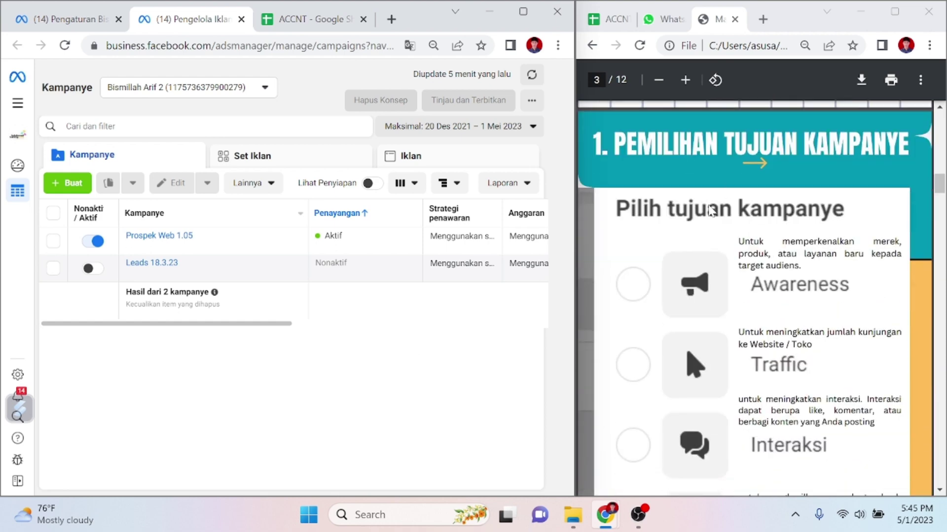
scroll(711, 211, down, 3)
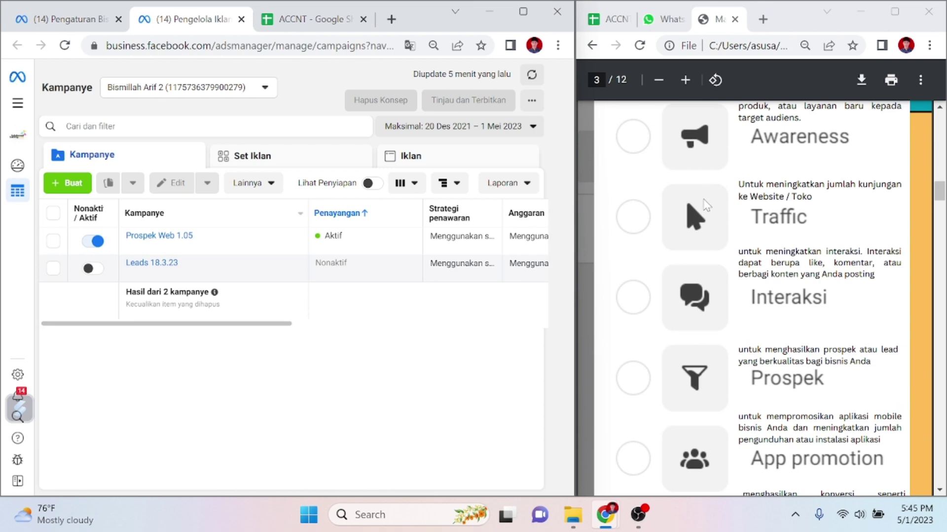
scroll(707, 206, down, 1)
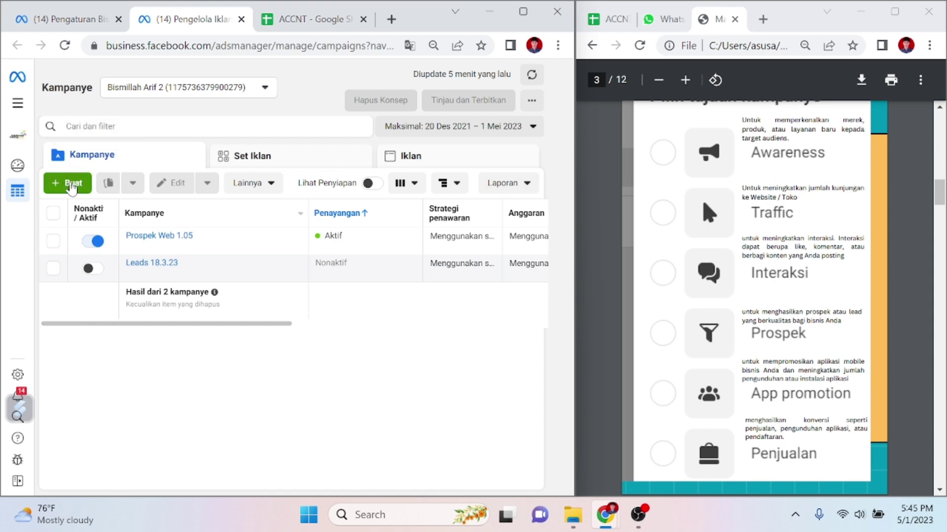
- Compare the campaign objectives with the guide and create a new campaign with the Prospek objective
click(73, 185)
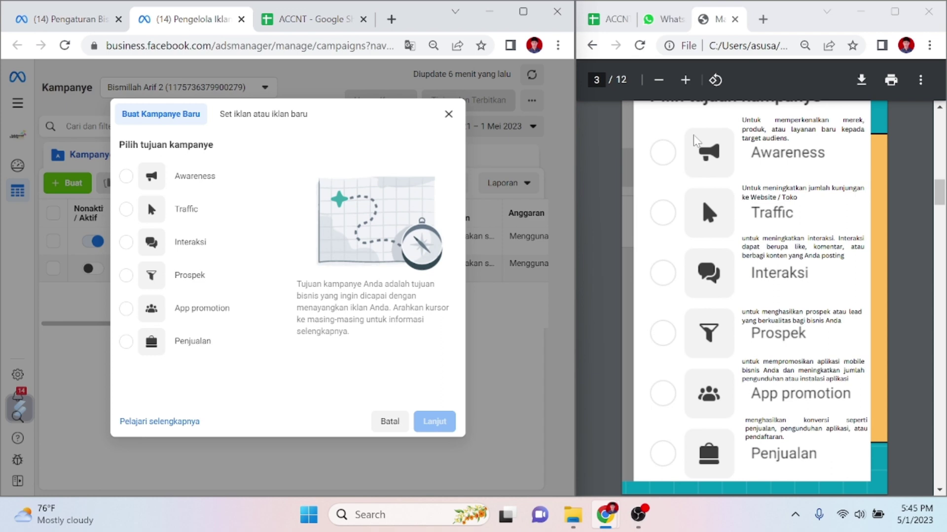
mouse_move(155, 212)
mouse_move(213, 321)
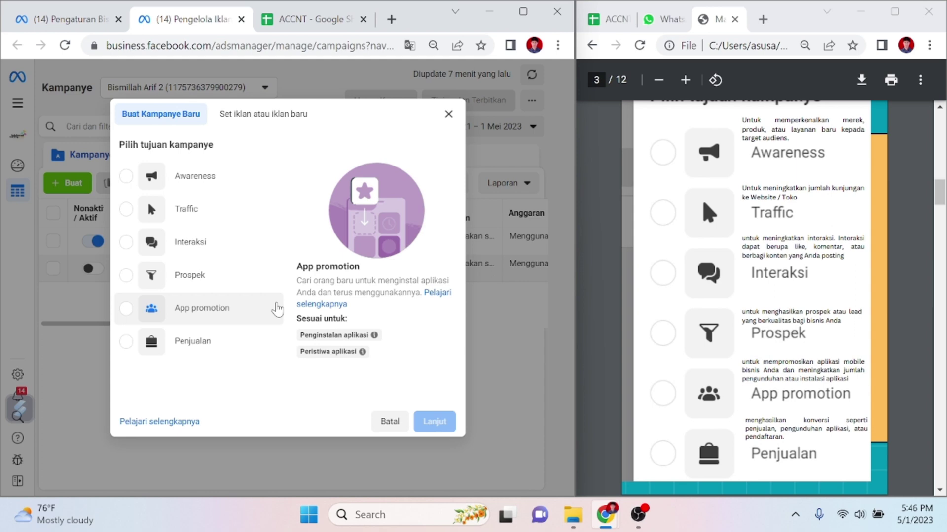
scroll(680, 340, down, 2)
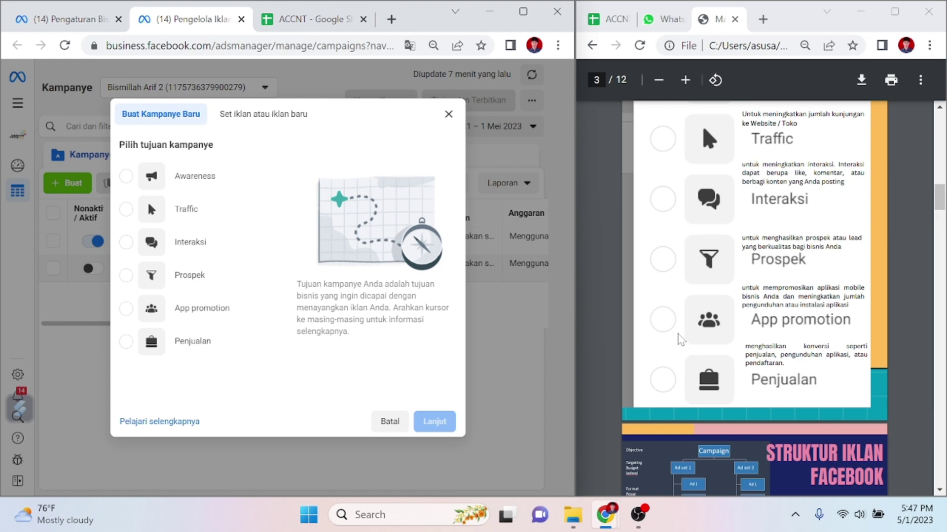
mouse_move(166, 326)
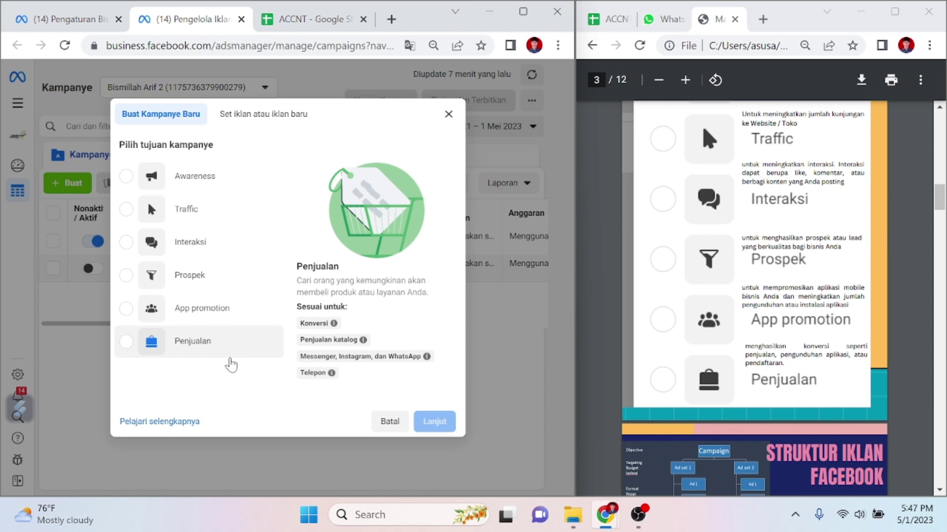
scroll(679, 365, down, 2)
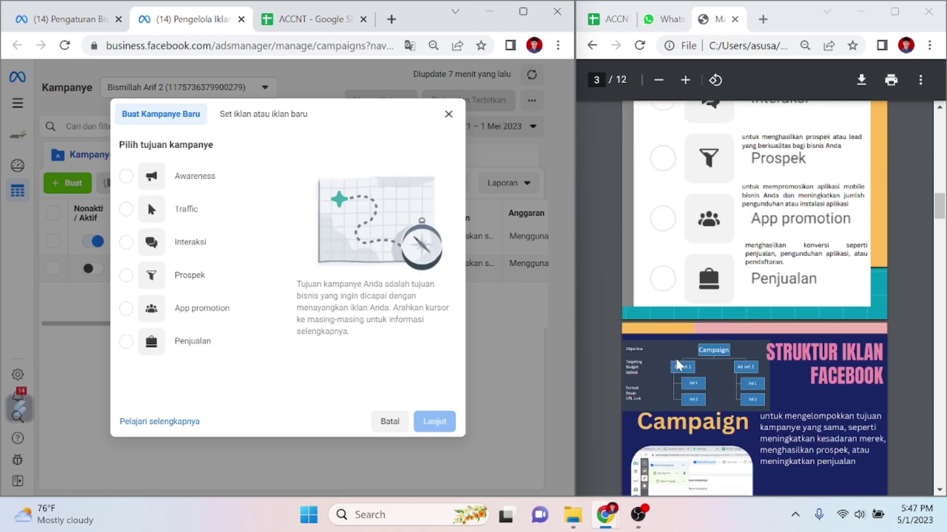
scroll(678, 365, down, 1)
scroll(678, 365, down, 3)
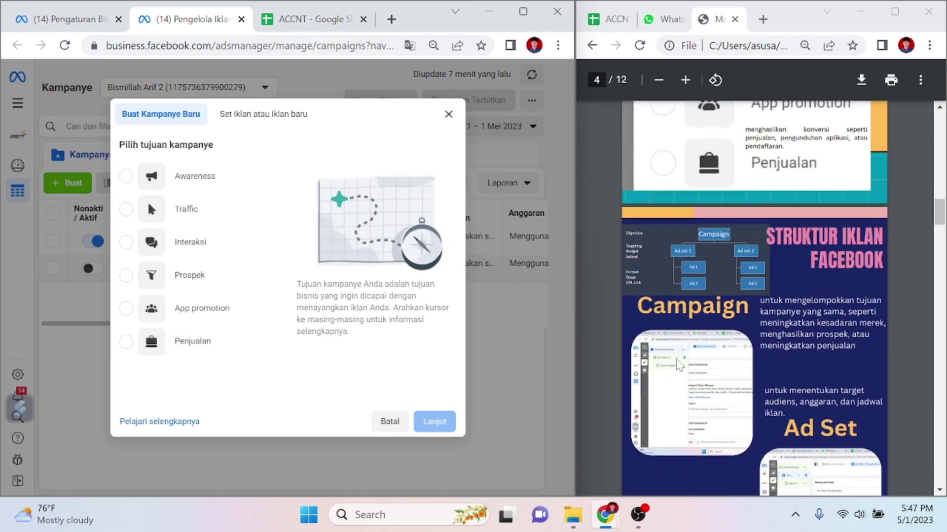
mouse_move(213, 285)
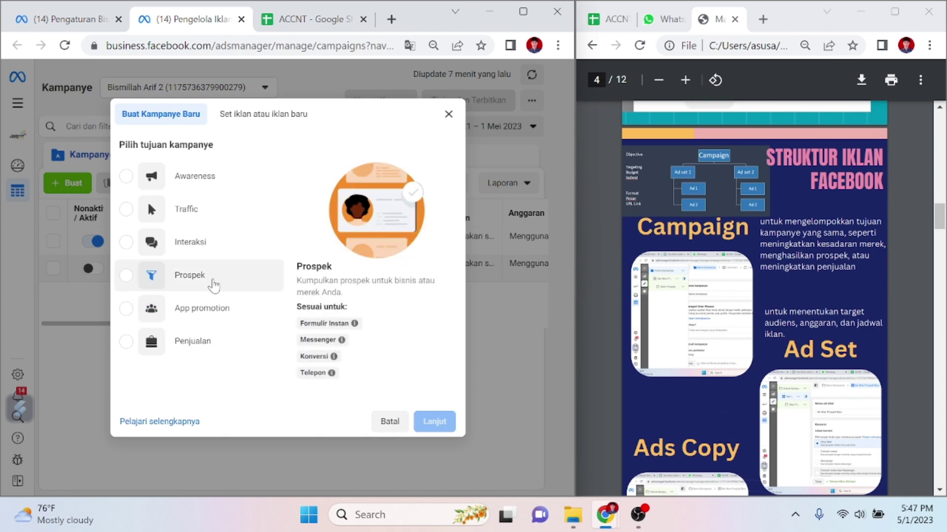
click(213, 285)
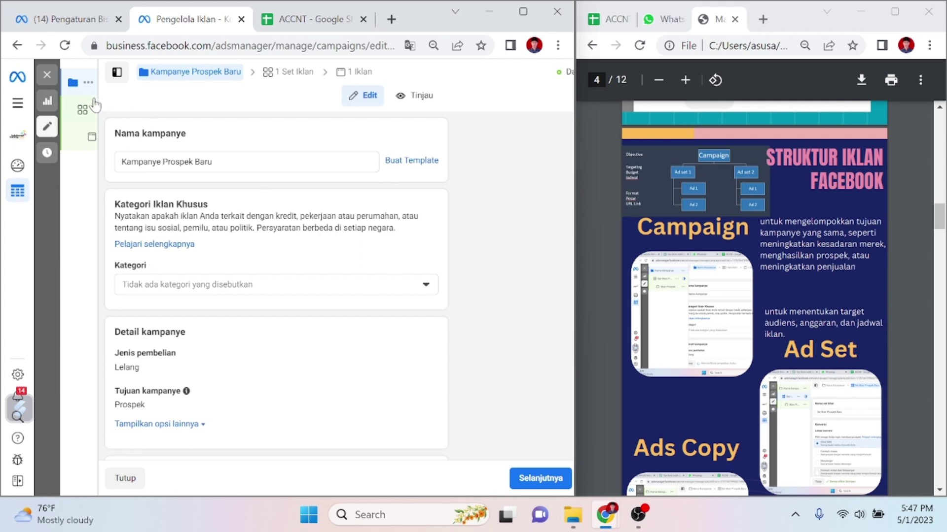
- Examine the guide's Facebook ad structure page covering Campaign, Ad Set and Ads Copy
scroll(690, 276, up, 5)
scroll(690, 276, up, 3)
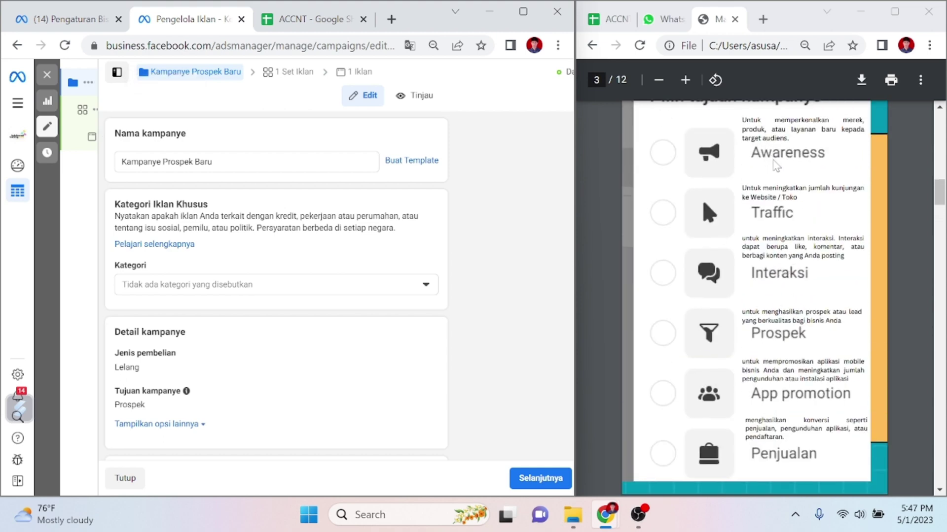
scroll(767, 308, down, 6)
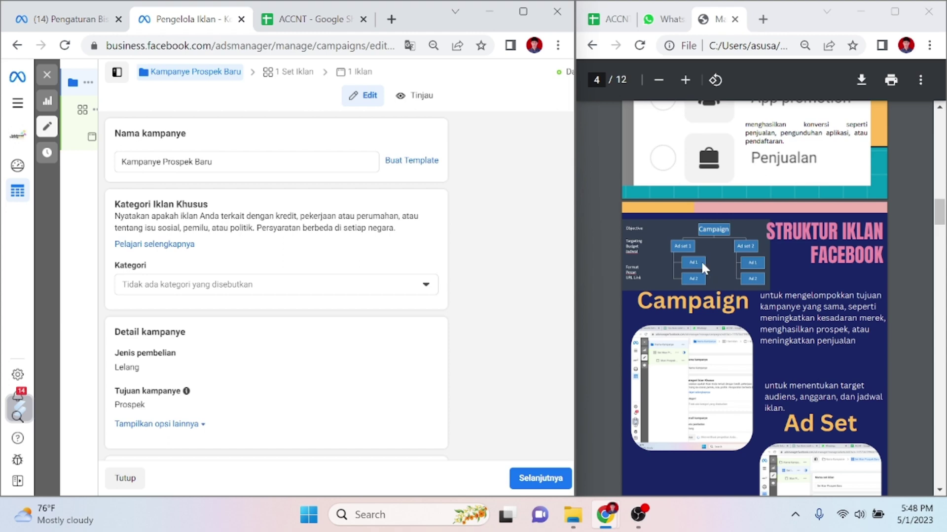
scroll(718, 230, down, 2)
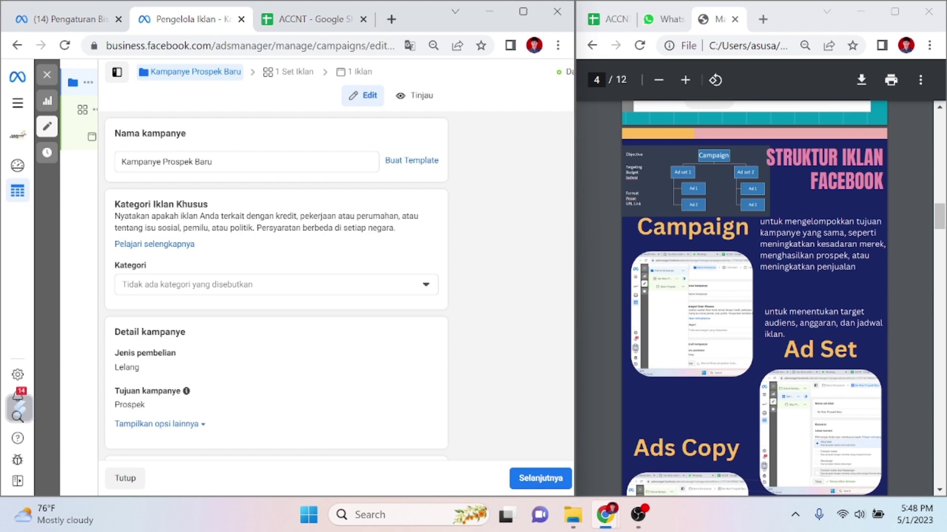
scroll(799, 324, down, 2)
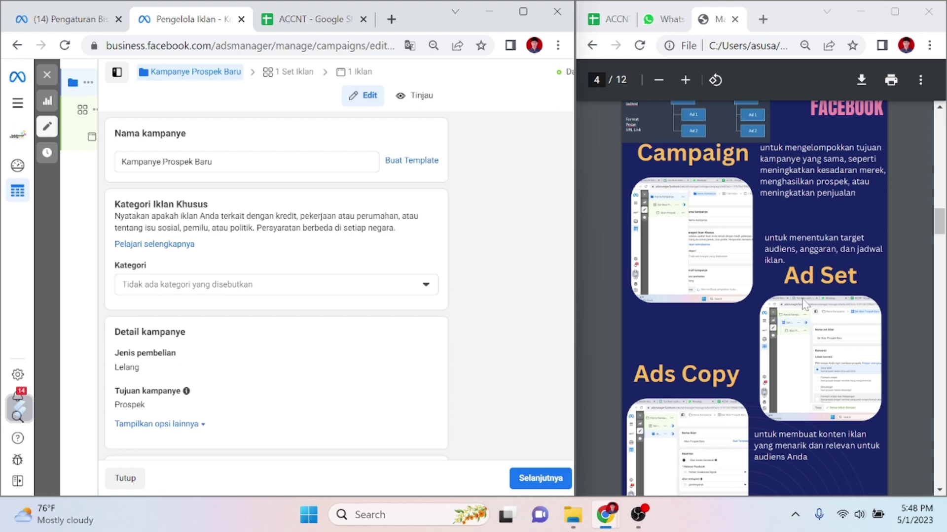
scroll(802, 303, down, 3)
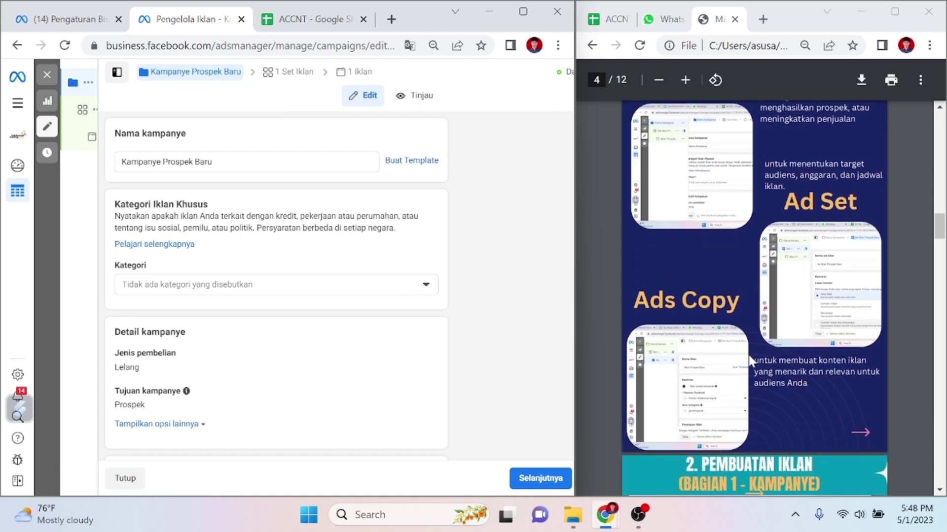
scroll(754, 295, up, 3)
scroll(755, 296, down, 5)
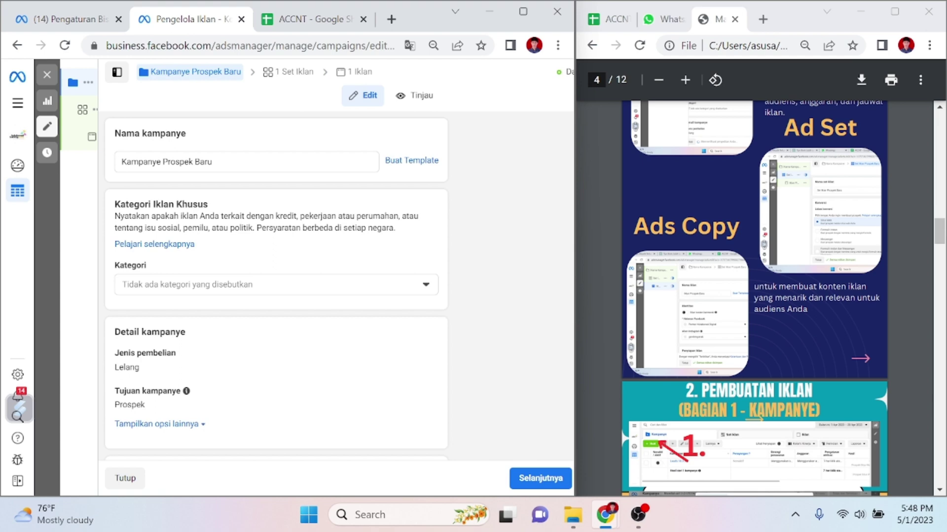
scroll(806, 294, down, 2)
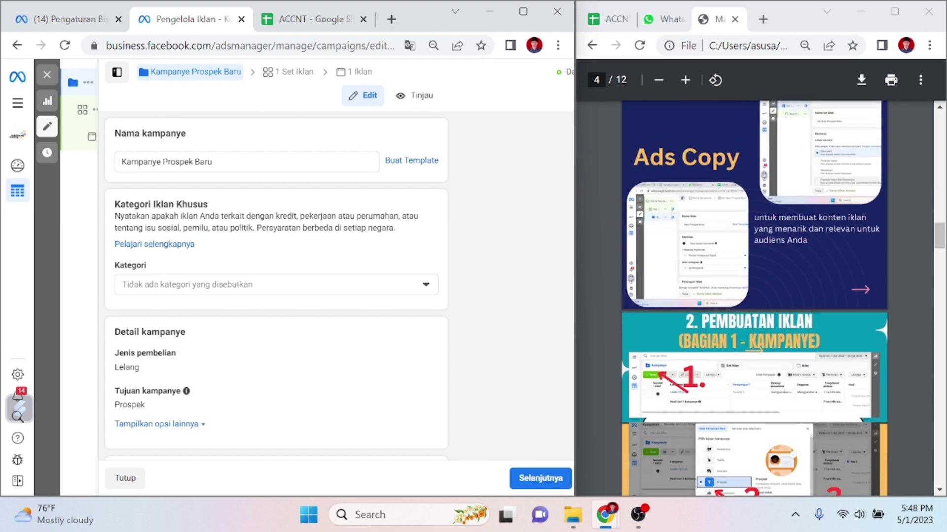
scroll(805, 293, up, 3)
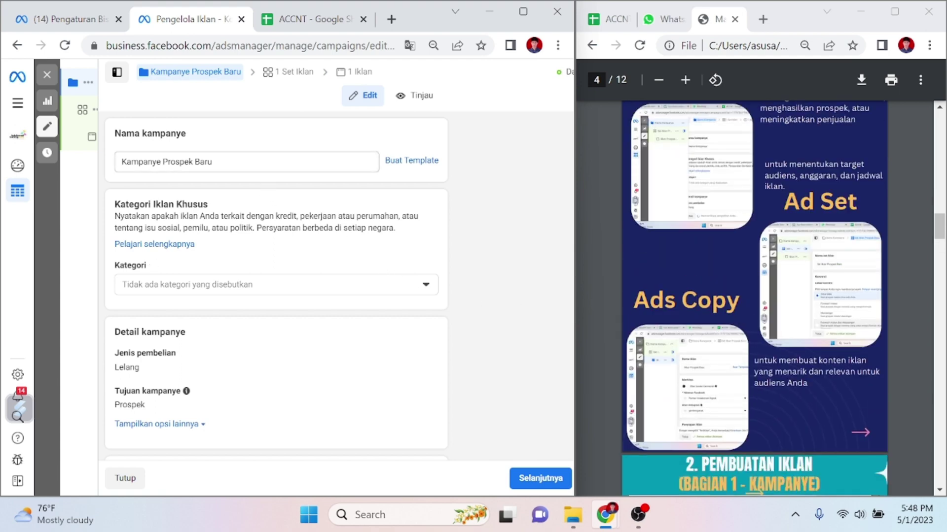
- Rename the new campaign as "Prospek 2.5"
click(367, 162)
scroll(670, 275, up, 2)
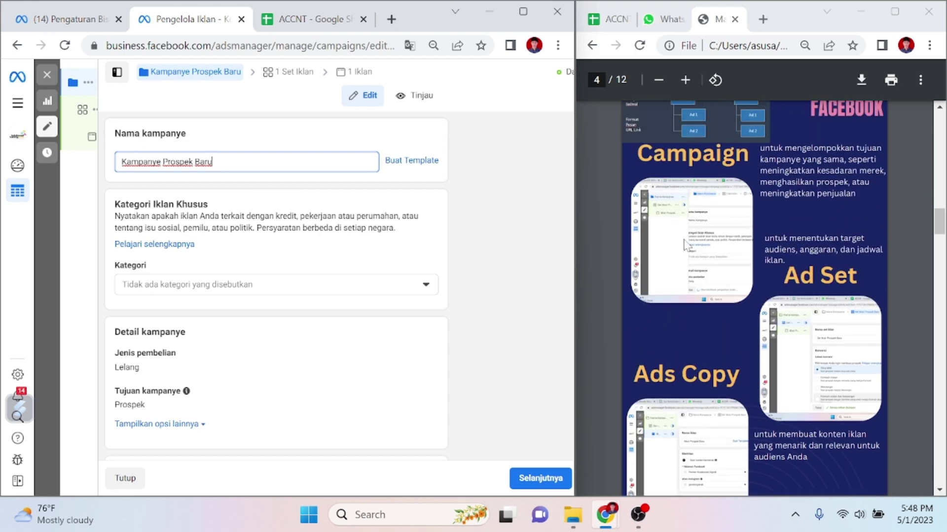
key(ctrl+shift+Left)
key(ctrl+shift+Left)
key(ctrl+shift+Left)
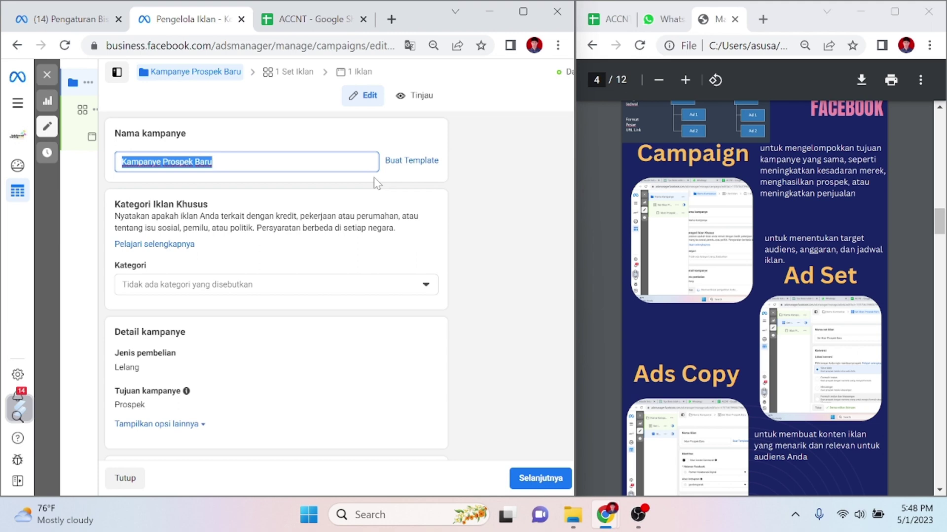
text(Prospek)
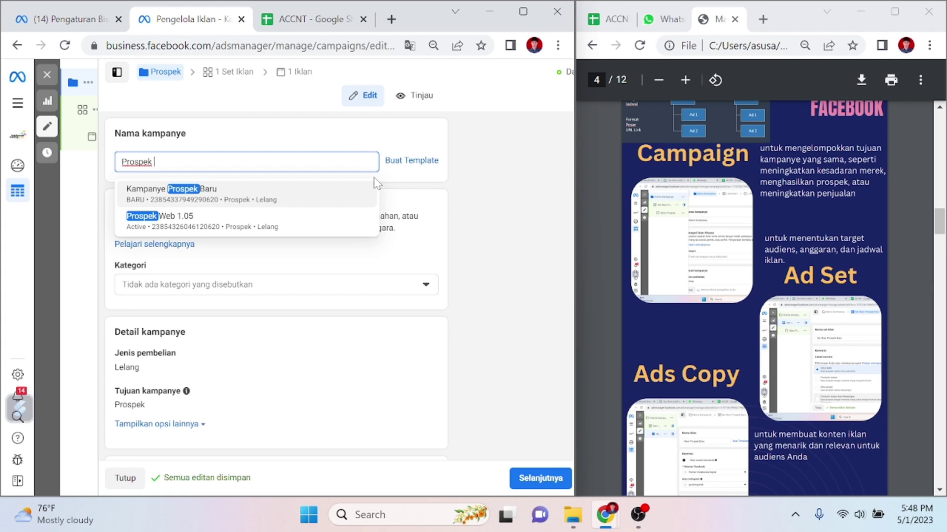
text(2.5)
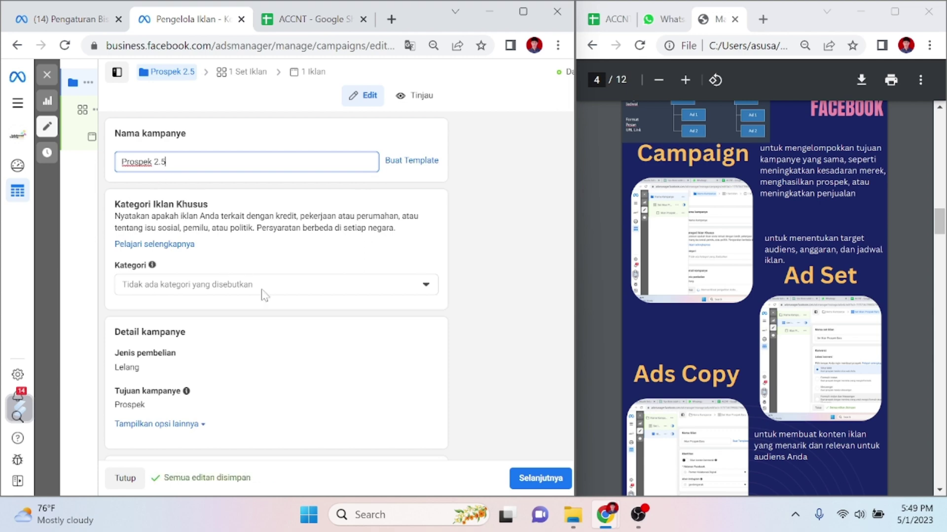
- Review the campaign's details, A/B test and Advantage budget settings against the guide's campaign creation instructions on page 5
scroll(213, 282, down, 3)
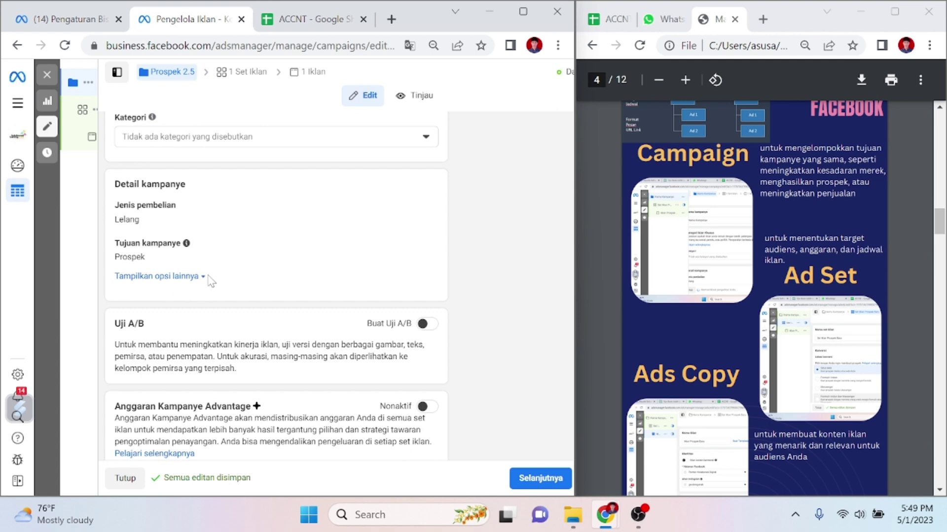
scroll(347, 257, down, 1)
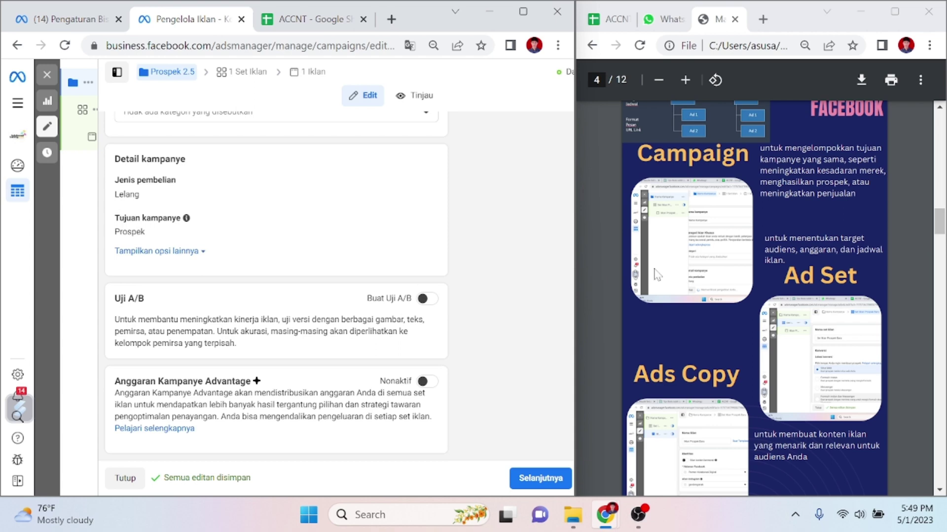
scroll(656, 274, down, 6)
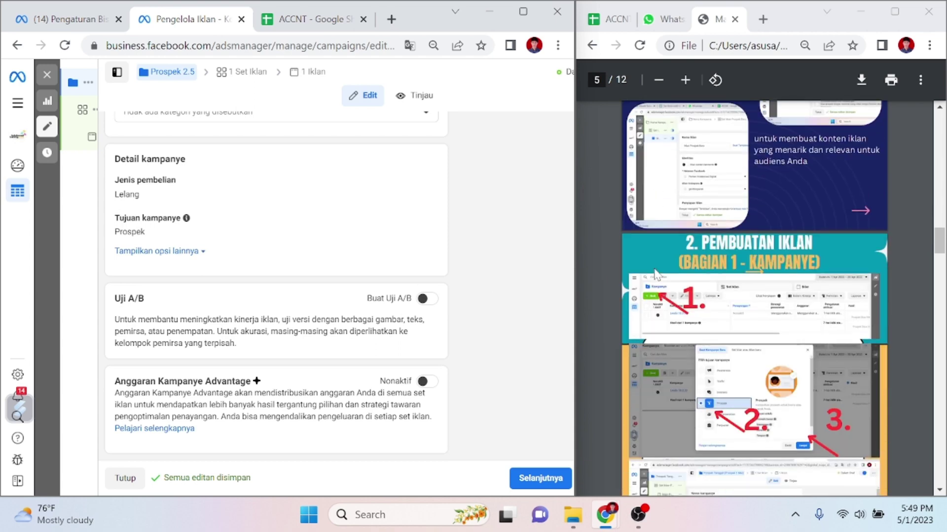
scroll(656, 273, down, 2)
scroll(708, 221, down, 2)
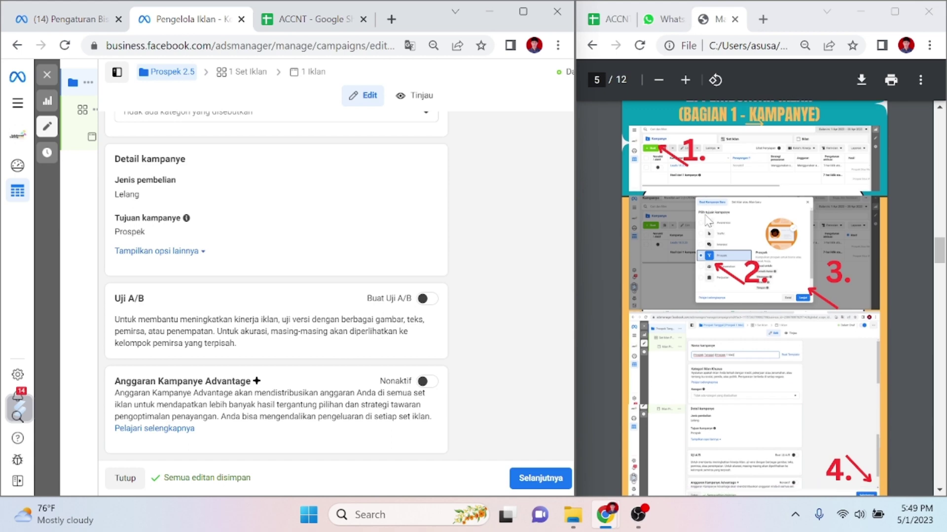
scroll(708, 224, down, 4)
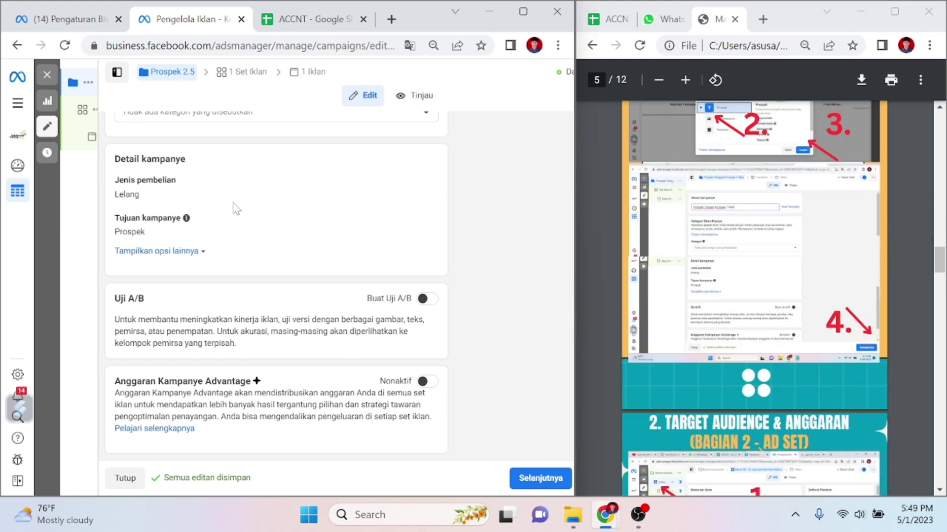
- Extend the campaign name to "Prospek 2.5 MyRep" and continue to the ad set settings
mouse_move(99, 165)
scroll(297, 207, up, 4)
text(M)
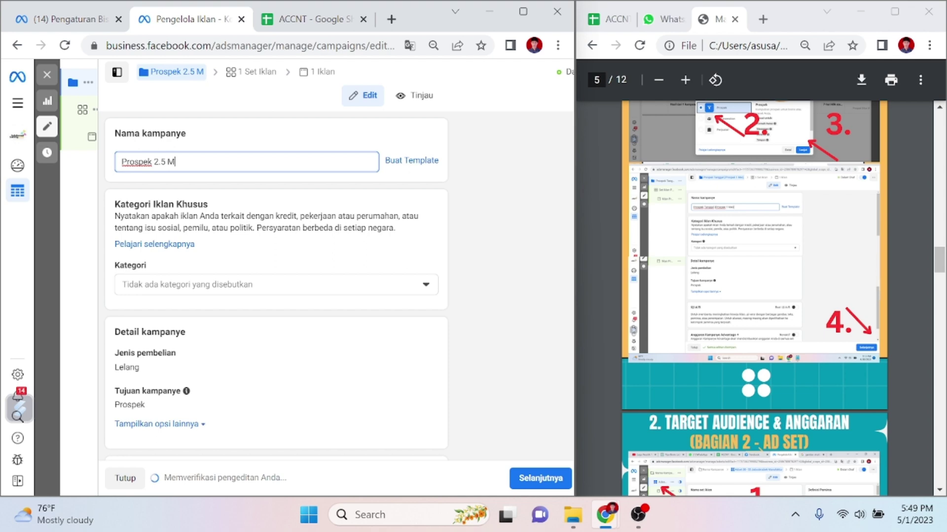
text(y Rep)
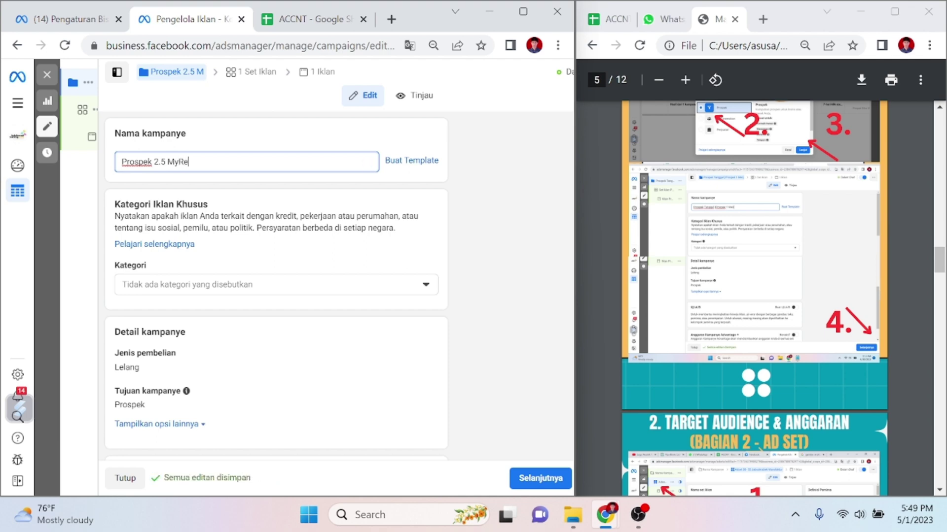
click(517, 481)
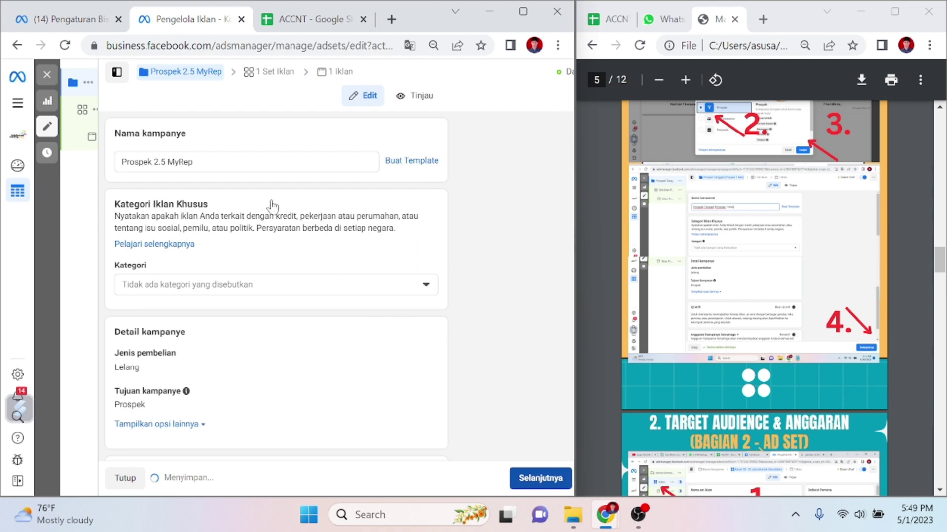
- Check the guide's ad structure page and rename the ad set as "25 - 50 Bandung Pekerja Pelajar"
scroll(730, 385, down, 3)
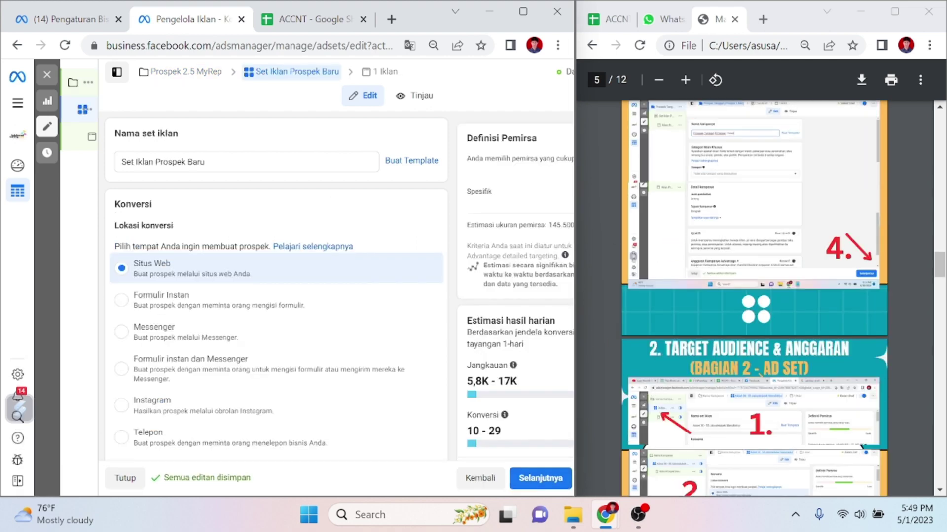
scroll(703, 329, up, 10)
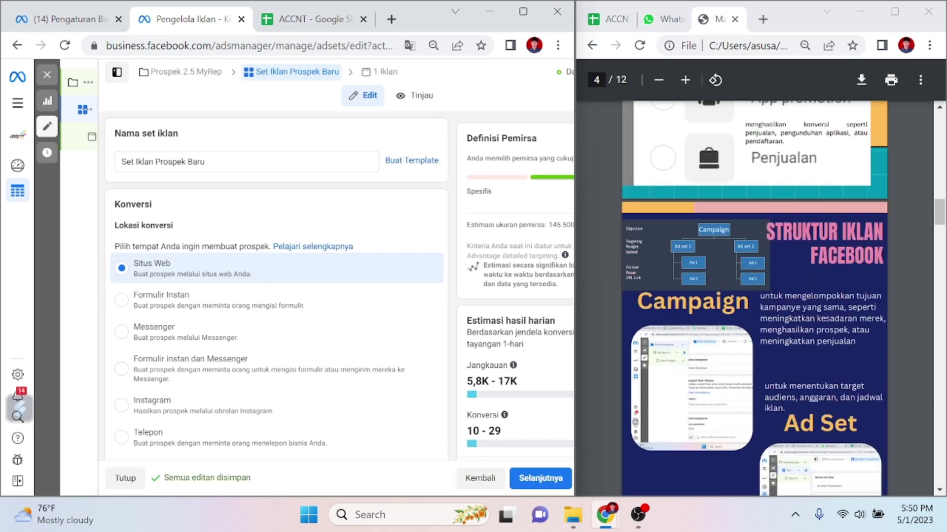
scroll(794, 390, down, 2)
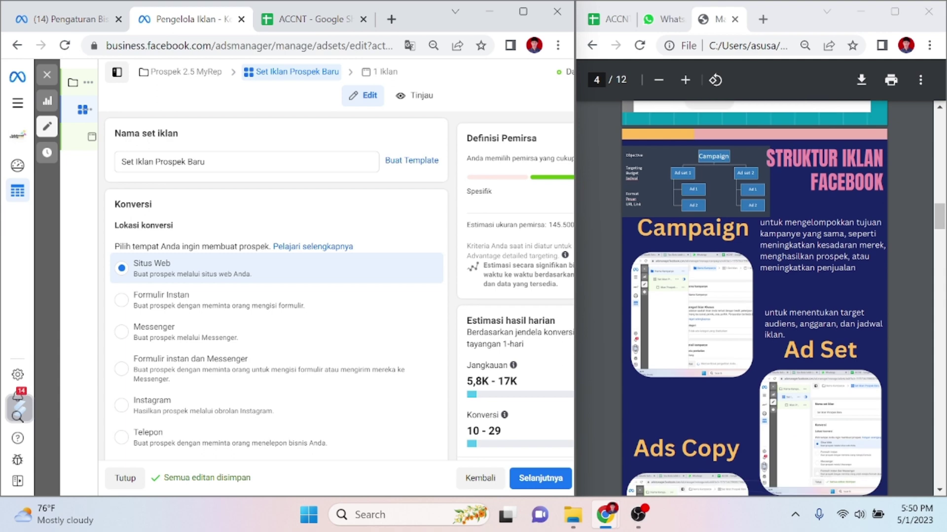
drag(205, 162, 122, 162)
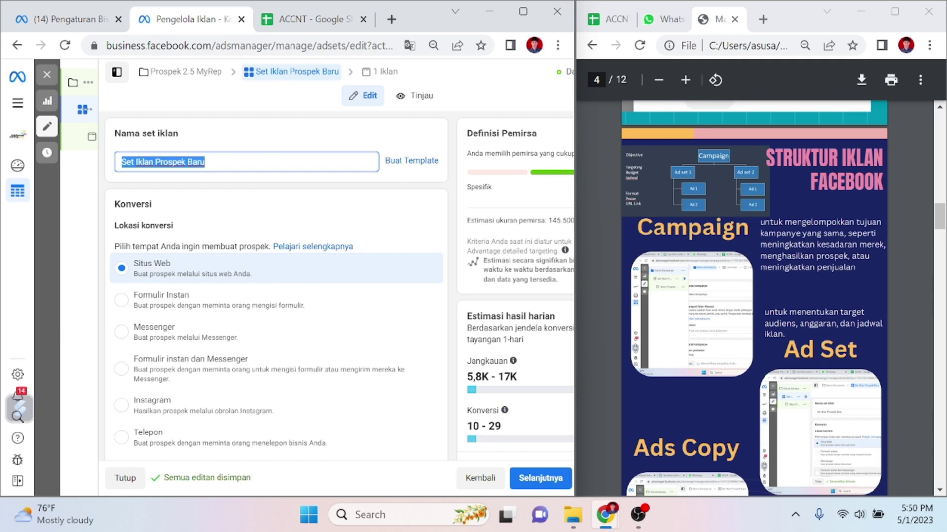
text(25)
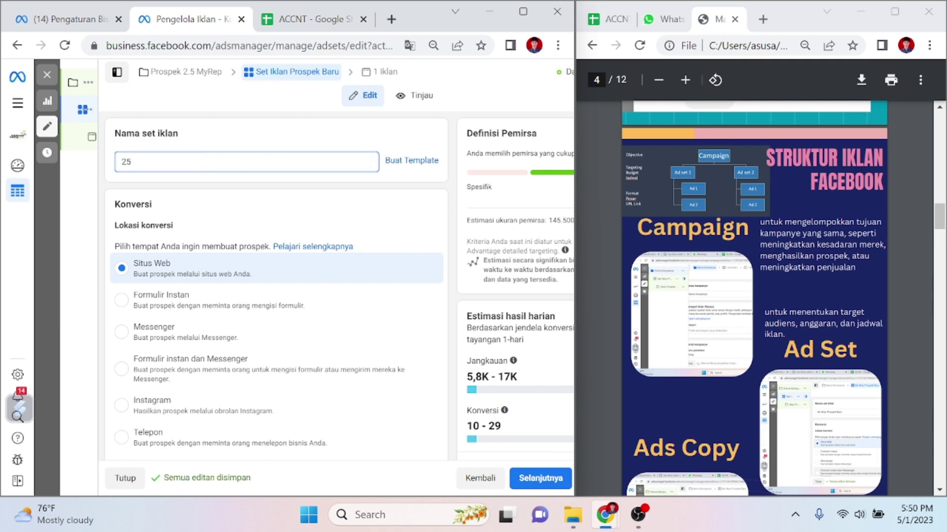
text( - 50)
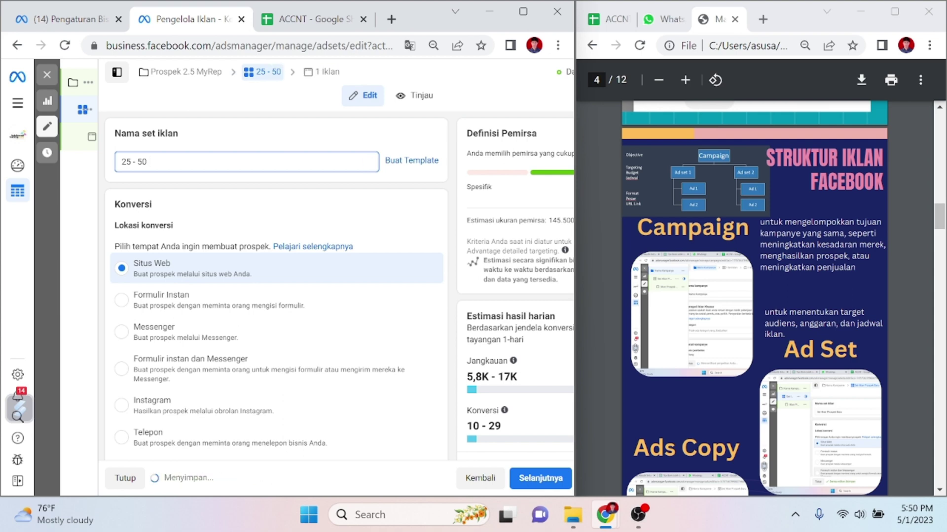
text( Bandung)
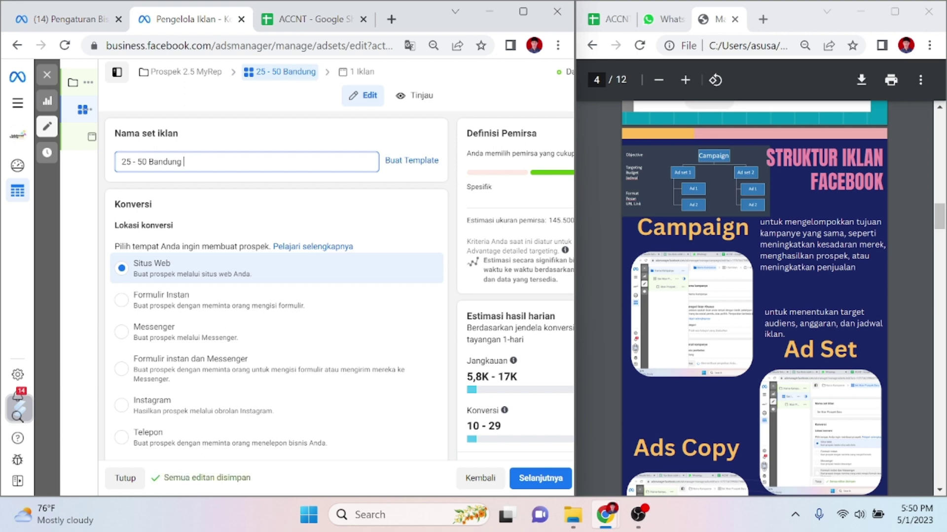
text(Pekerja Pelajar)
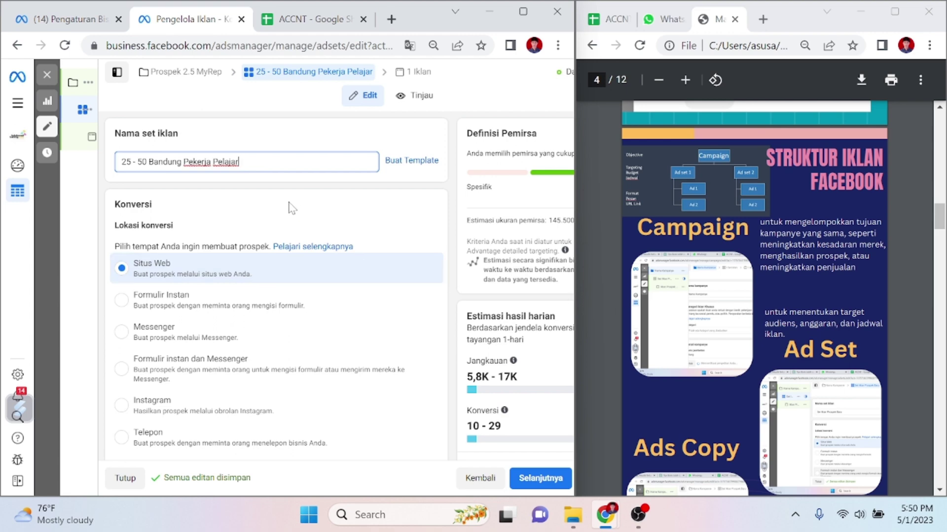
- Look through the pixels available for the ad set's website conversion location without choosing one
scroll(279, 209, down, 5)
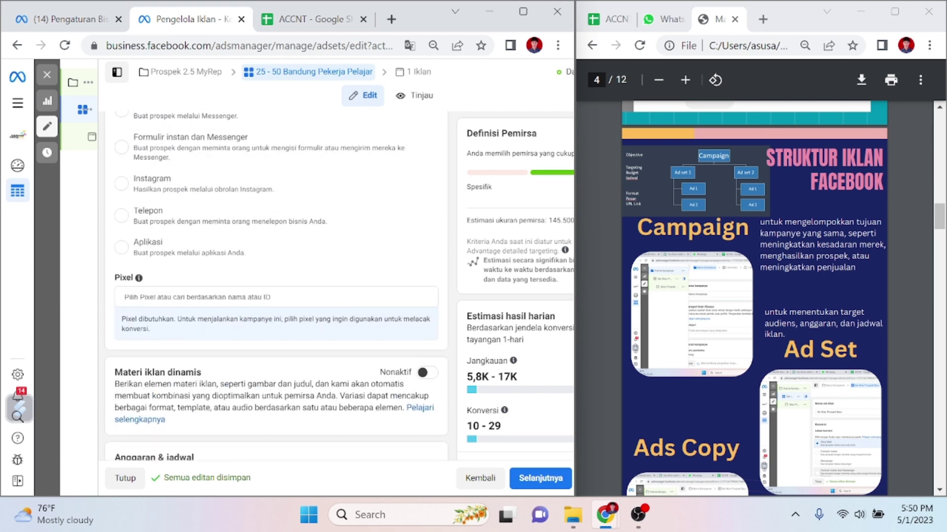
click(276, 297)
scroll(283, 346, down, 2)
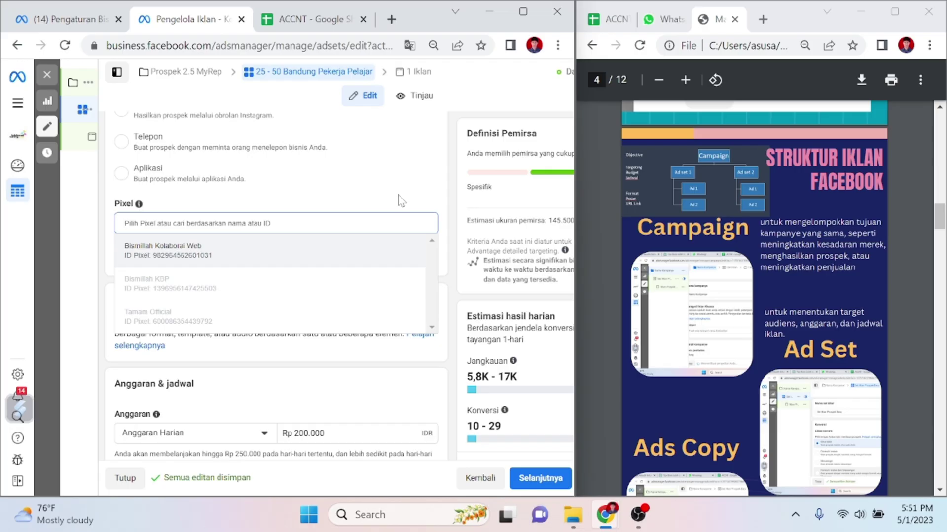
click(399, 199)
- Set the ad set's daily budget to Rp 45.000
scroll(371, 207, down, 2)
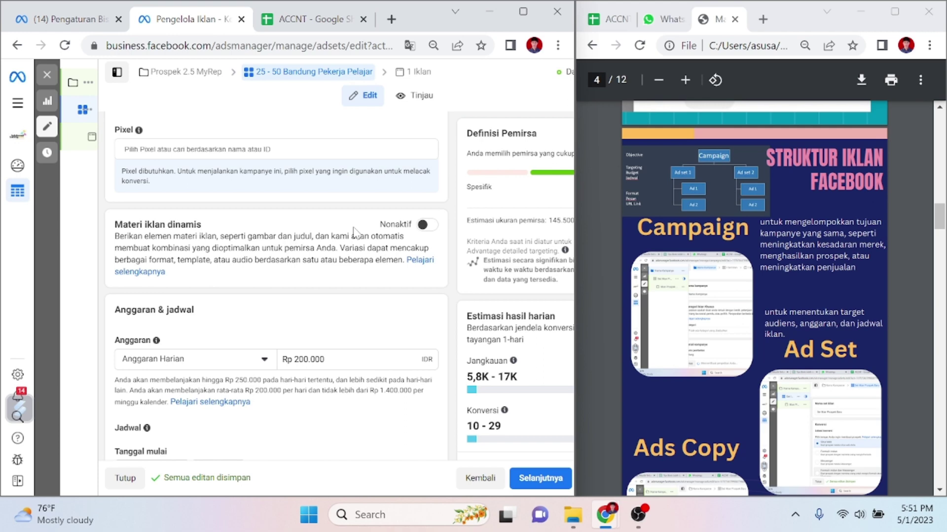
scroll(353, 232, down, 2)
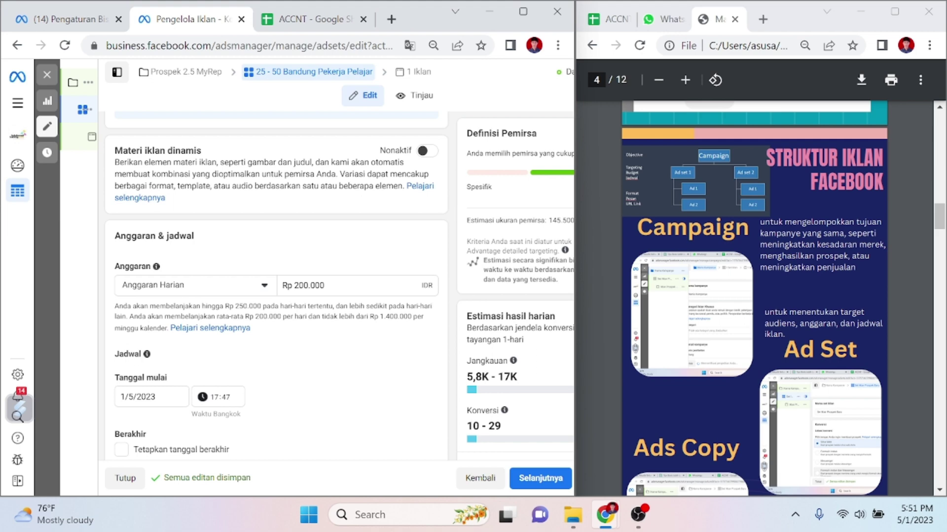
drag(304, 286, 296, 294)
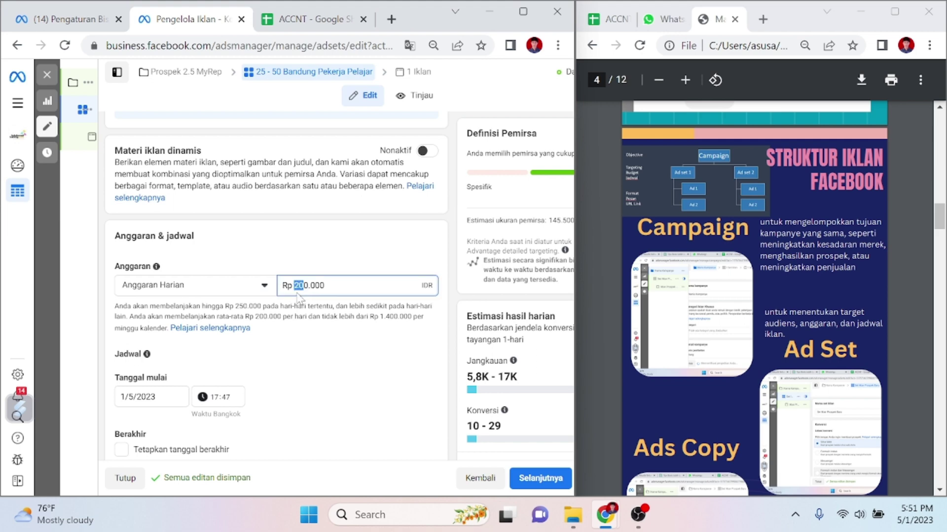
text(4)
key(Delete)
text(5)
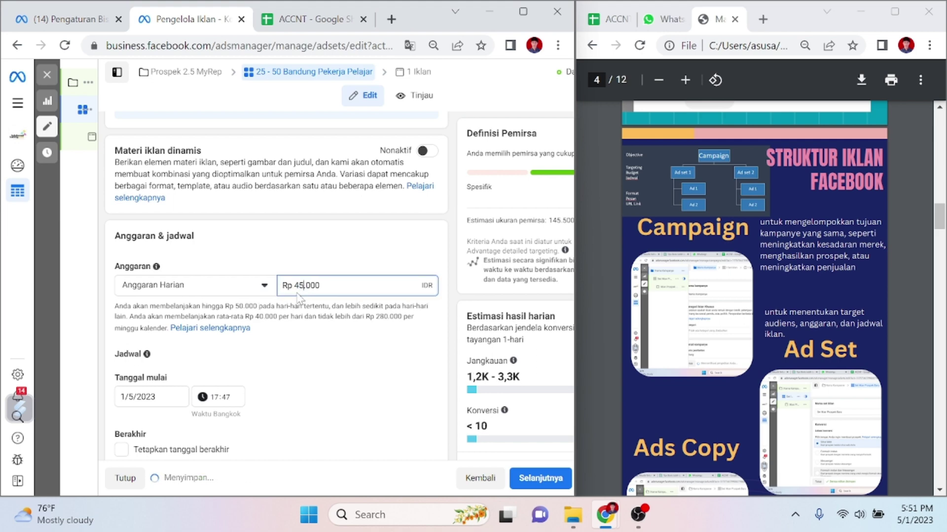
- Schedule the ad set to start on 2/5/2023 at 03:54
scroll(163, 380, down, 2)
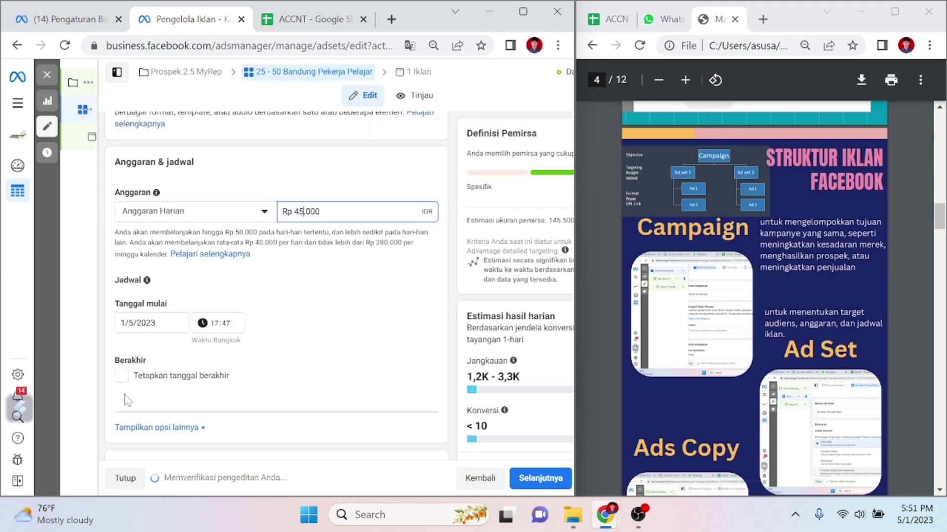
click(143, 323)
click(167, 380)
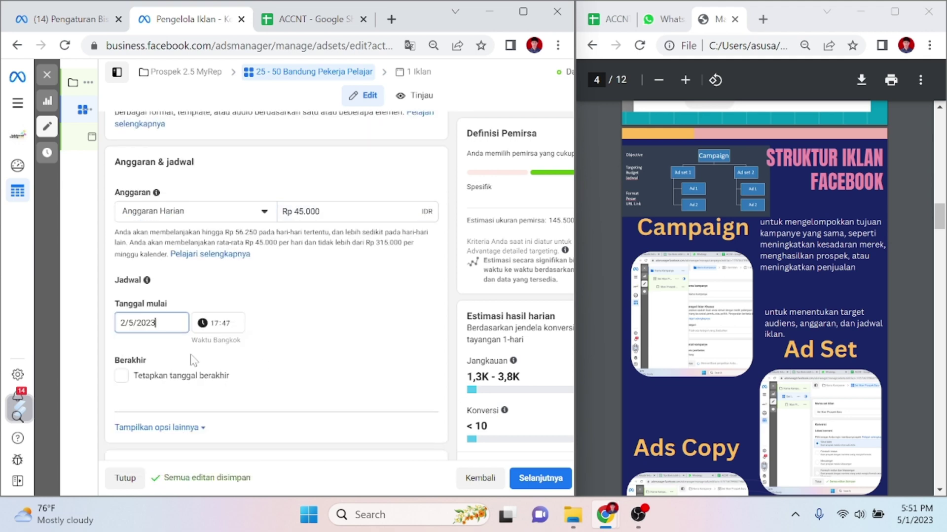
click(215, 326)
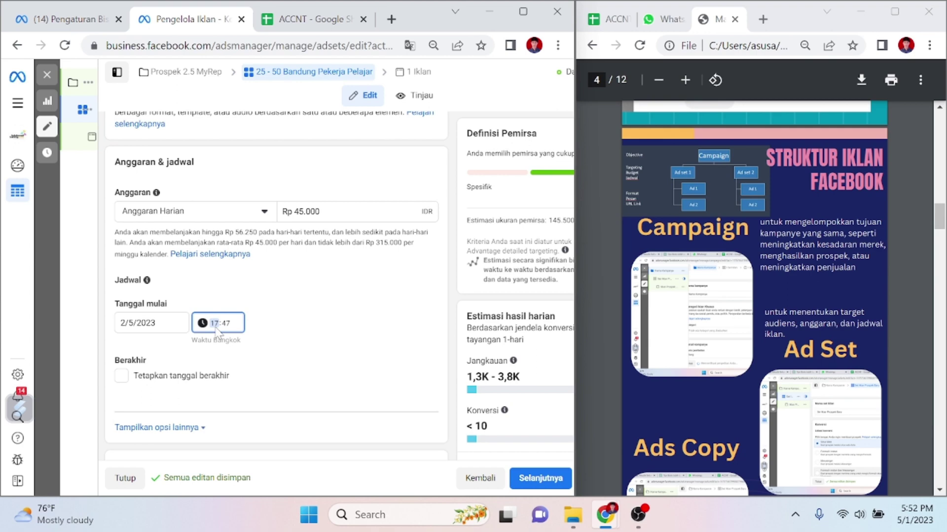
text(03)
key(Right)
text(54)
click(323, 281)
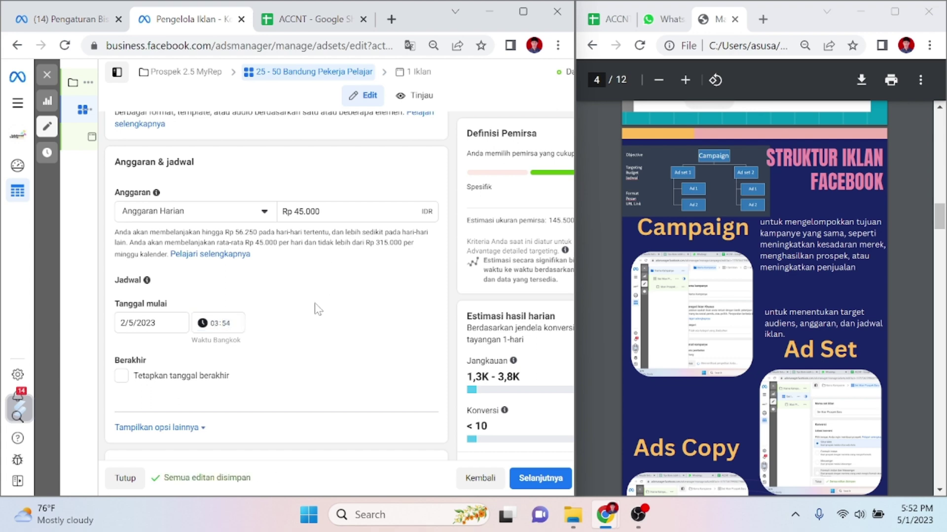
- Examine the ad set's audience section and the list of existing custom and lookalike audiences without selecting any
scroll(318, 309, down, 5)
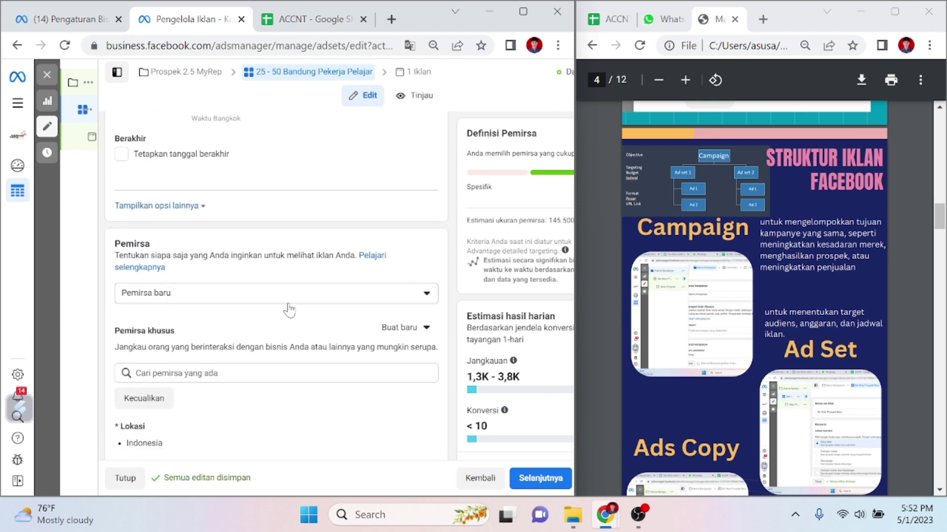
scroll(289, 310, down, 3)
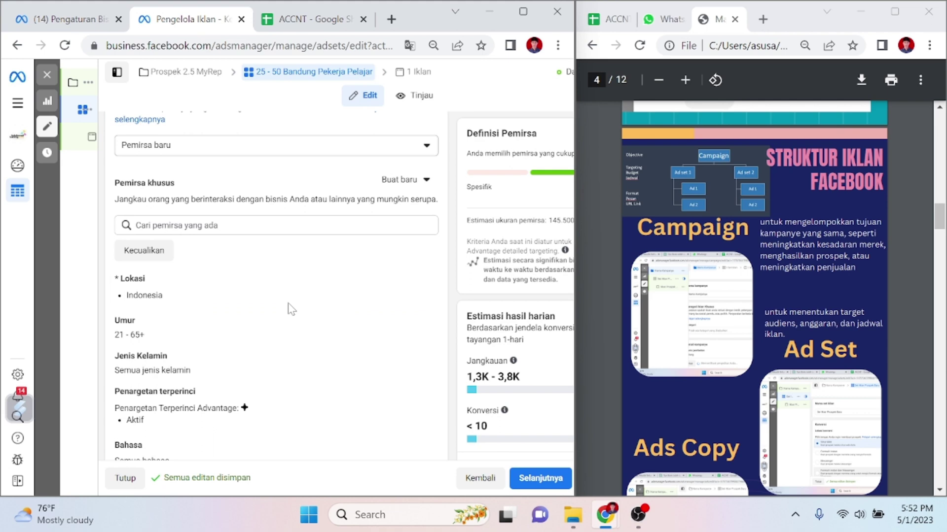
click(420, 156)
click(419, 156)
click(420, 156)
click(419, 155)
click(180, 233)
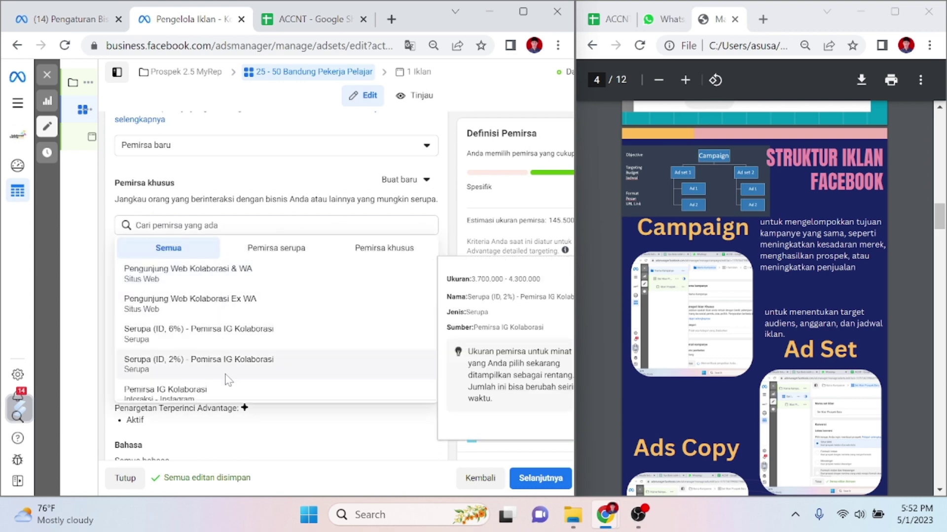
scroll(227, 375, down, 1)
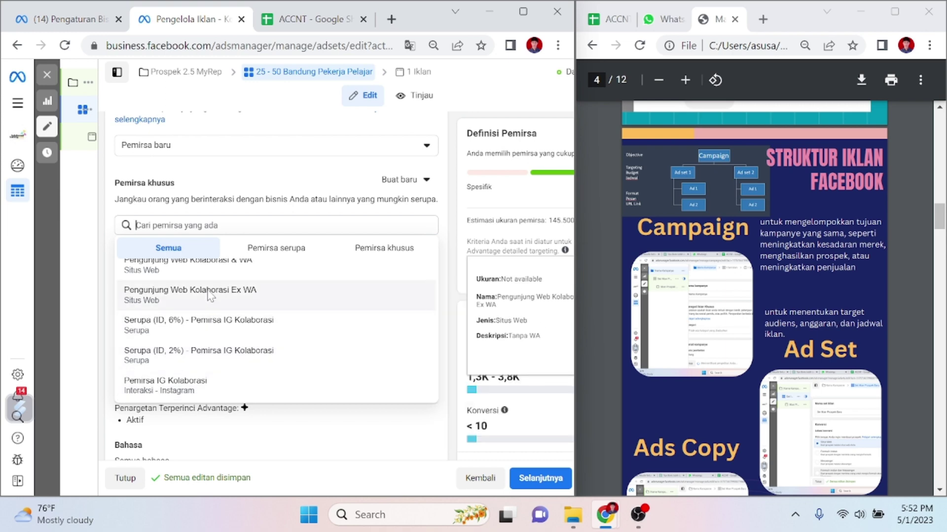
scroll(224, 284, up, 1)
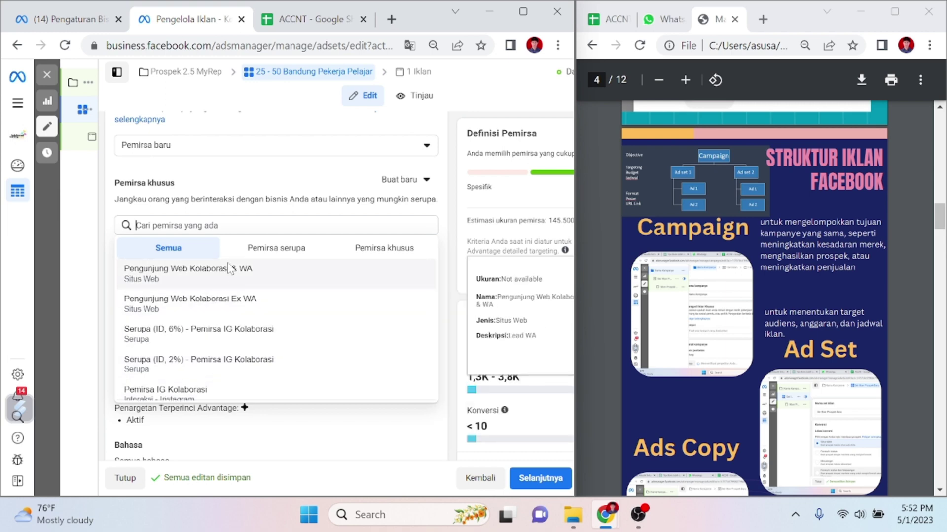
click(251, 188)
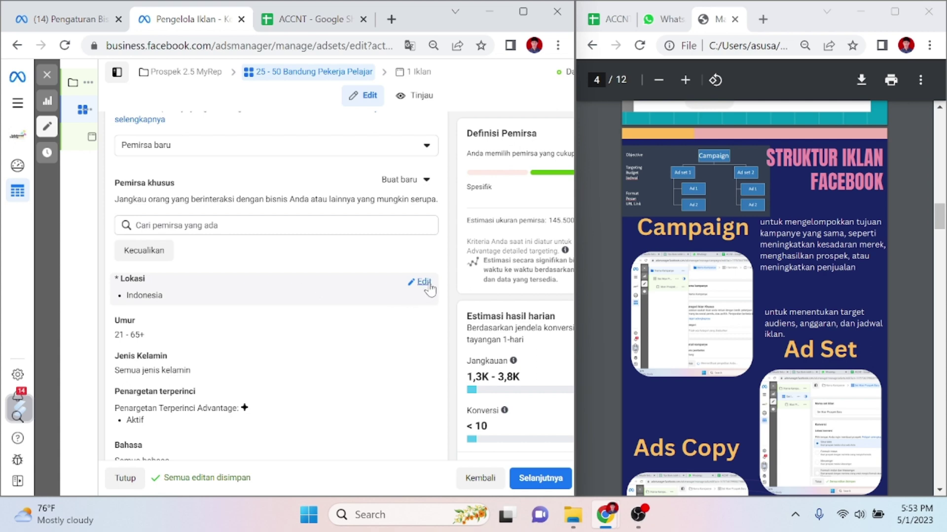
- Change the audience location from all of Indonesia to the city of Bandung, West Java
click(427, 285)
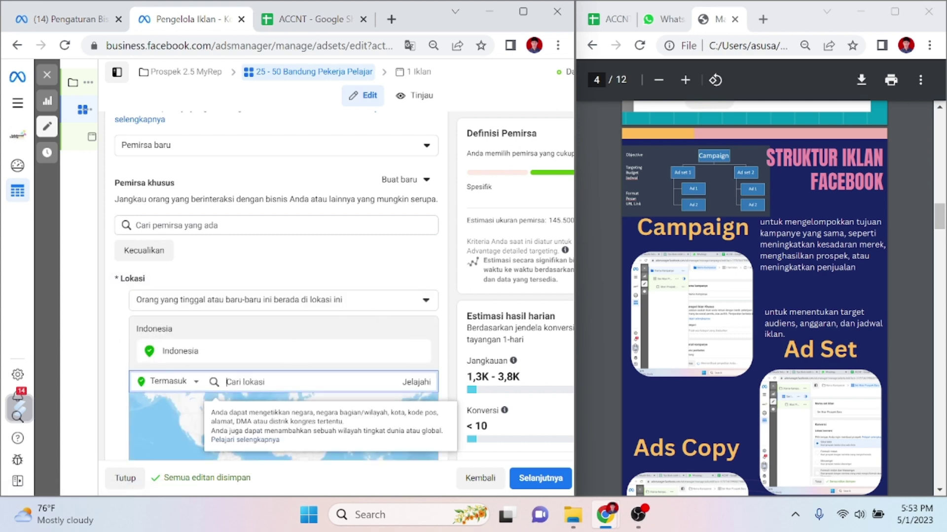
text(bandu)
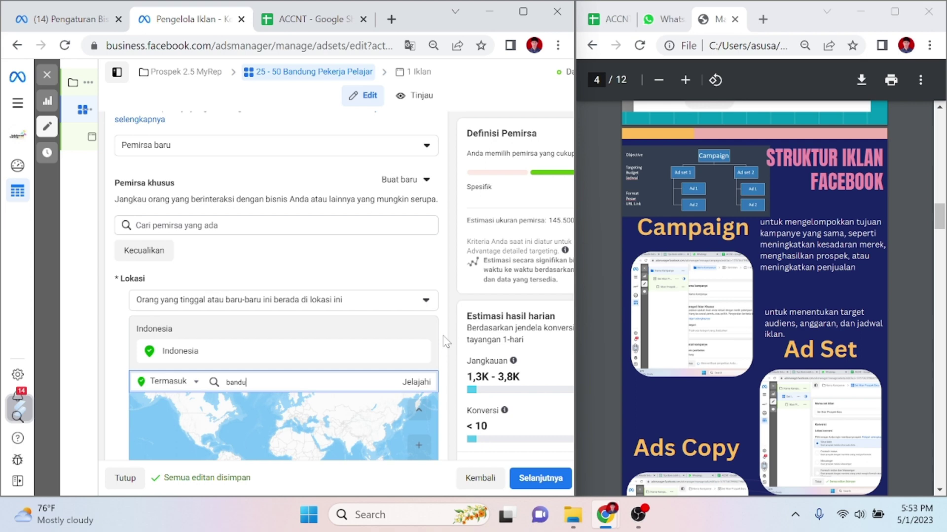
text(ng)
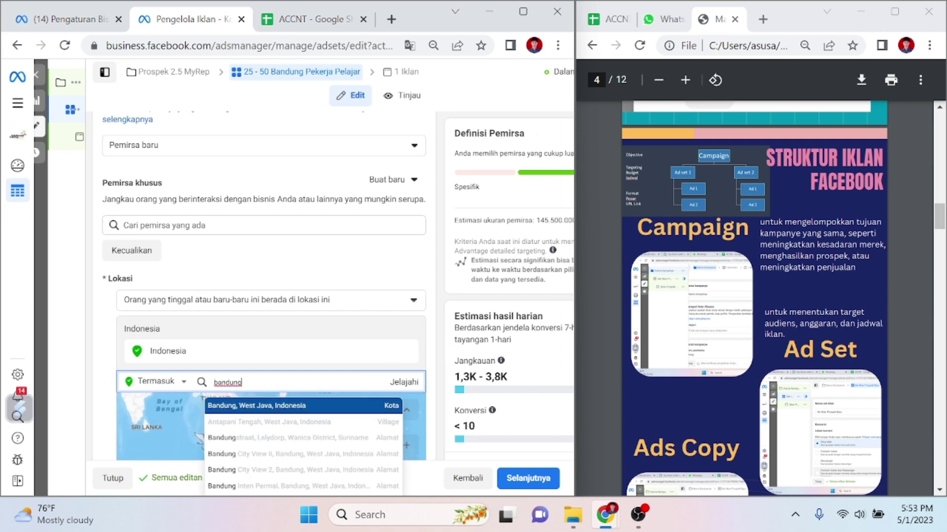
click(339, 407)
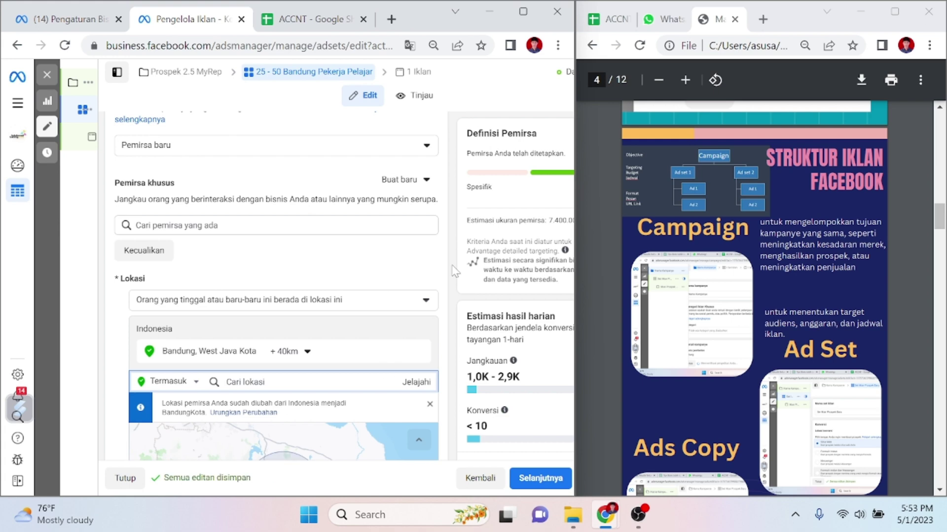
- Review the Bandung location map, the remaining audience criteria, and the ad set's conversion and schedule settings
scroll(446, 276, down, 4)
scroll(446, 279, up, 3)
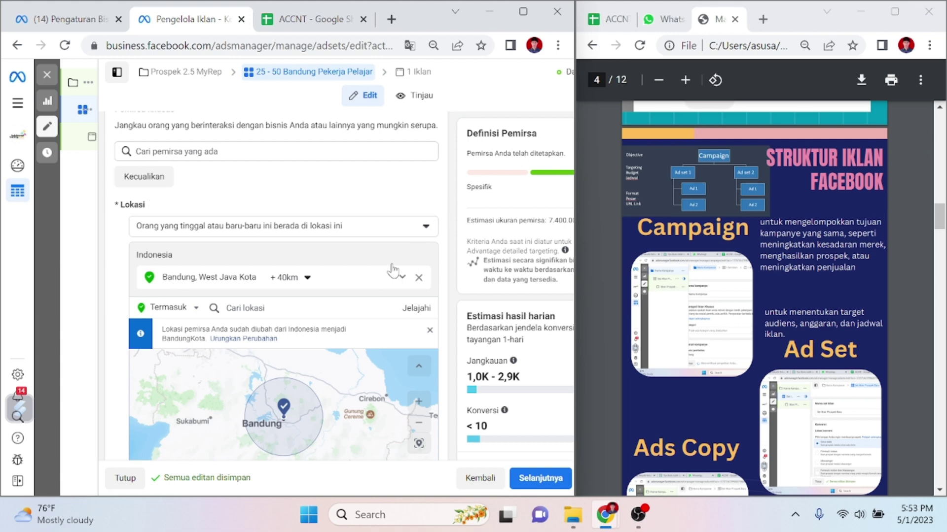
scroll(394, 266, down, 6)
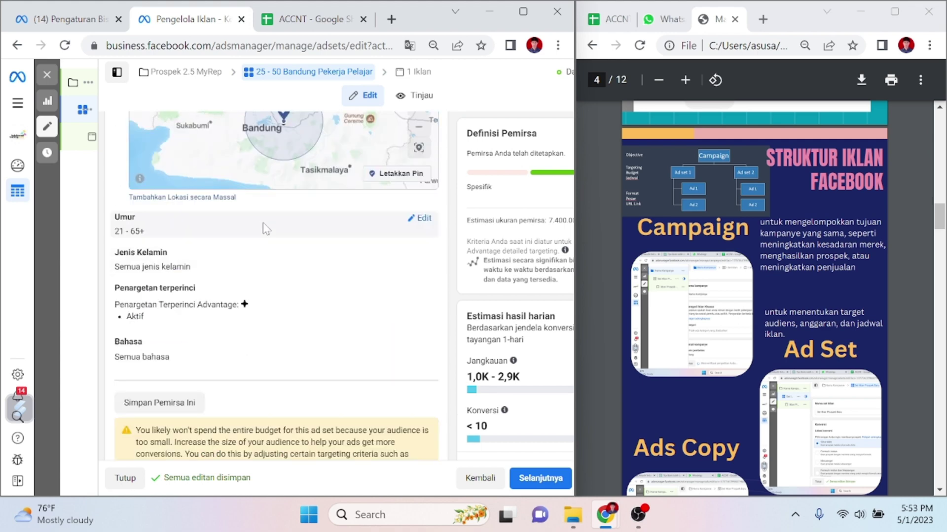
scroll(264, 235, up, 10)
scroll(238, 232, up, 8)
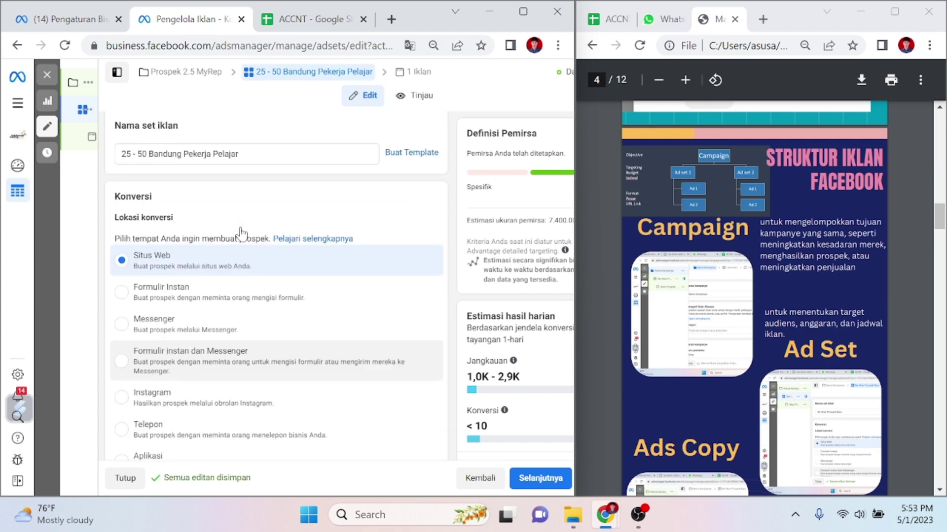
scroll(309, 294, down, 6)
scroll(309, 293, down, 8)
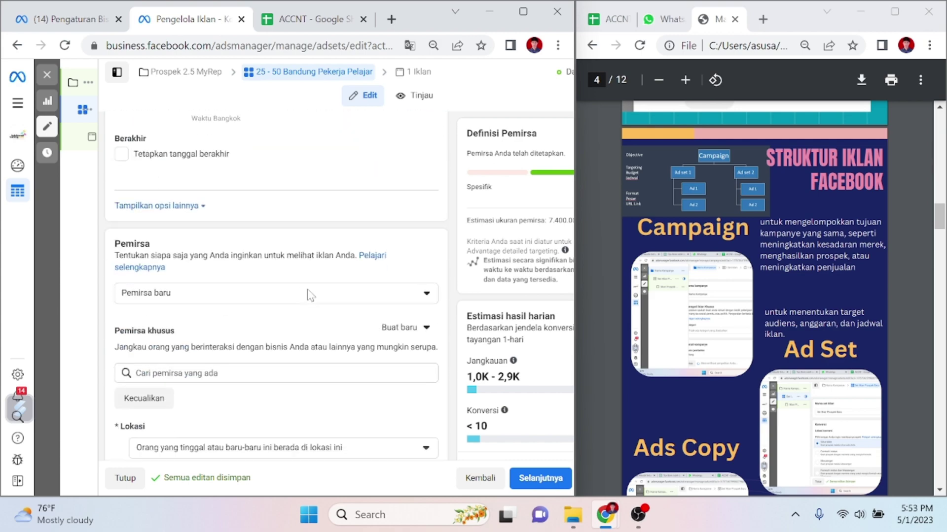
- Set the audience age range to 25 through 50
scroll(224, 446, down, 2)
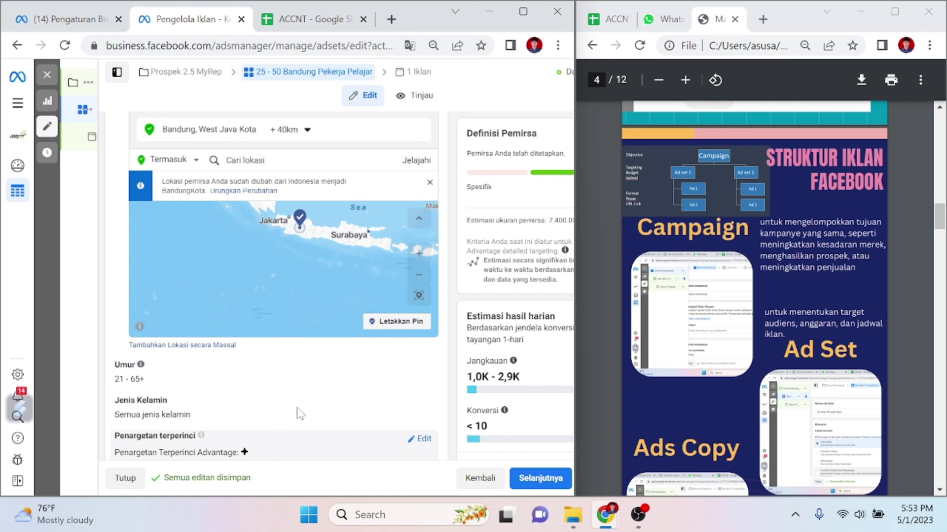
click(182, 380)
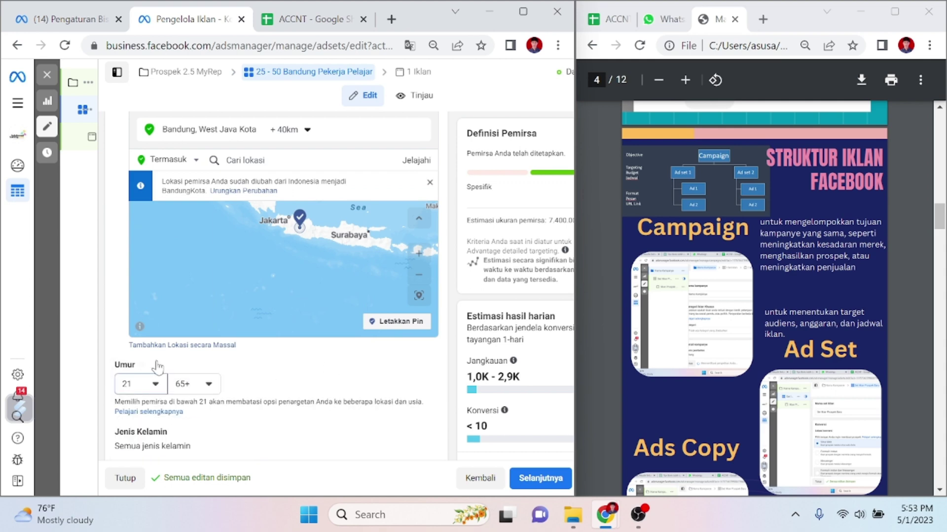
click(148, 383)
scroll(158, 339, down, 3)
click(163, 222)
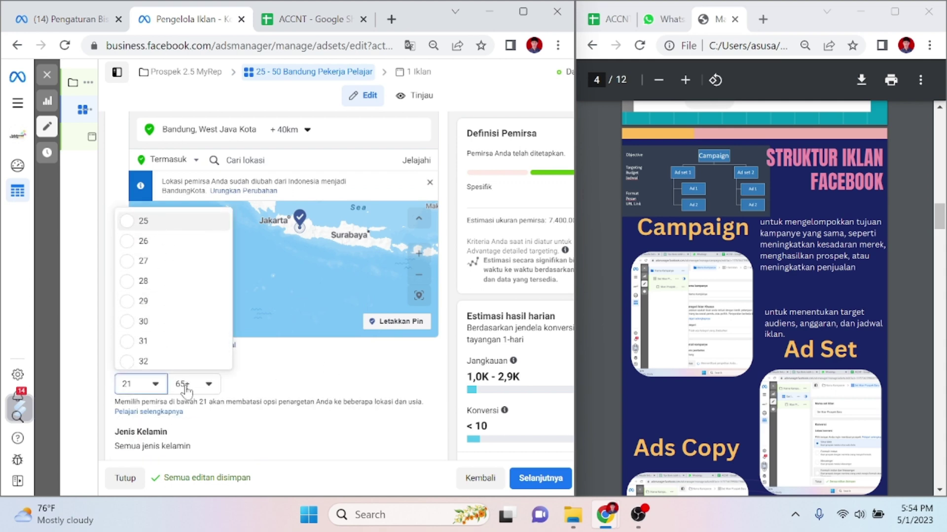
click(205, 391)
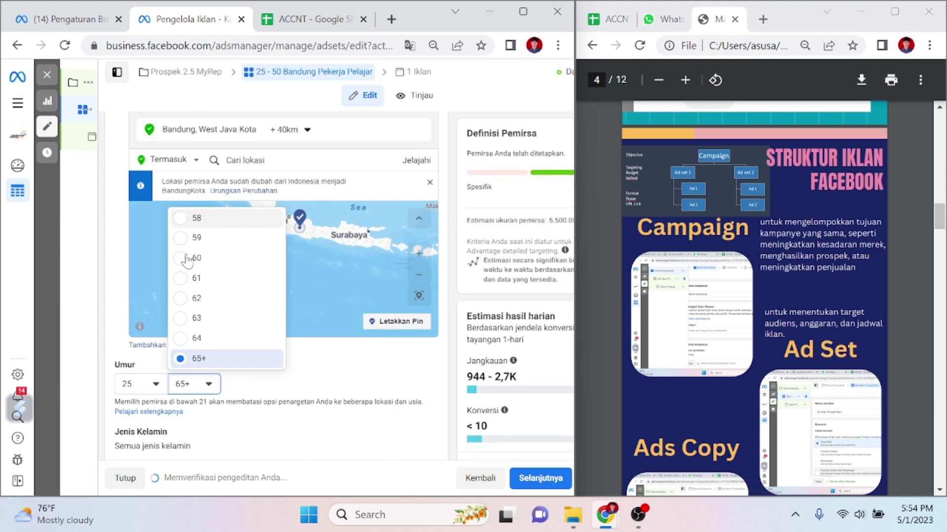
scroll(200, 335, up, 5)
click(197, 362)
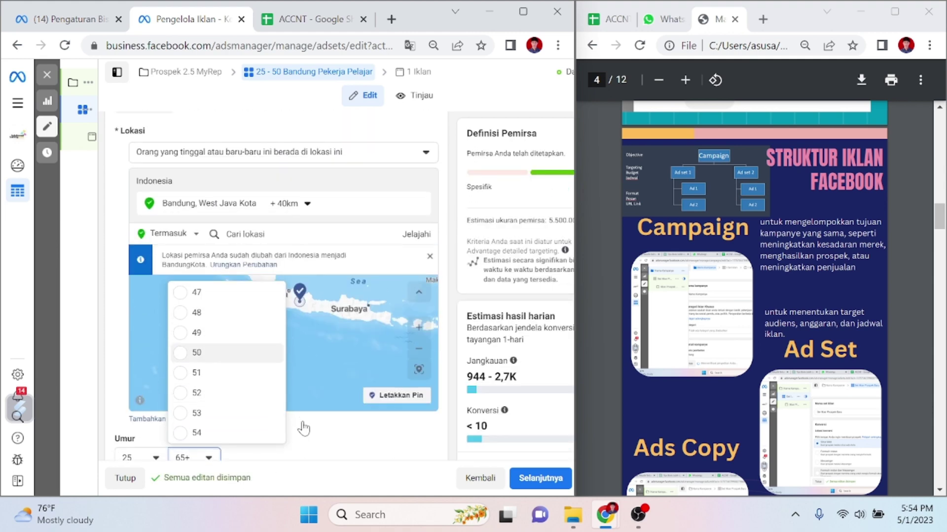
- Open the audience's gender and detailed targeting criteria for editing
scroll(329, 430, down, 2)
scroll(335, 424, down, 3)
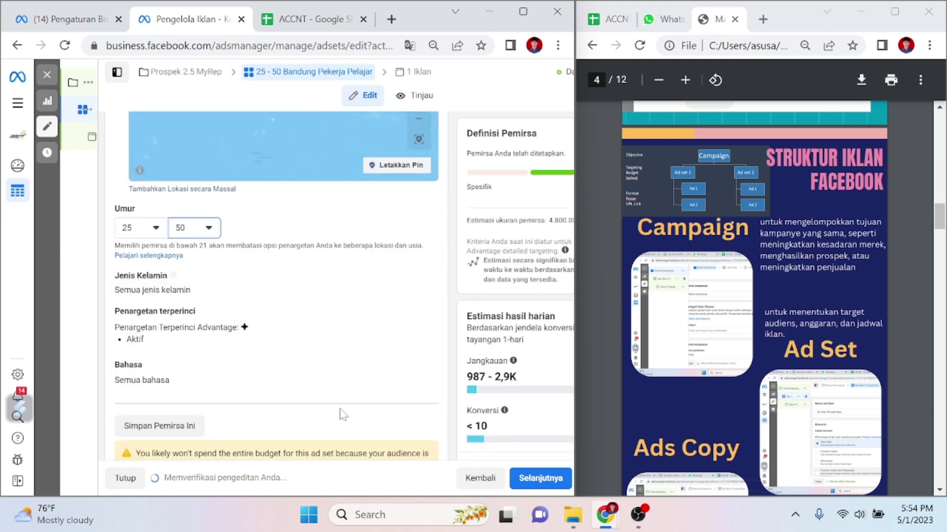
click(423, 284)
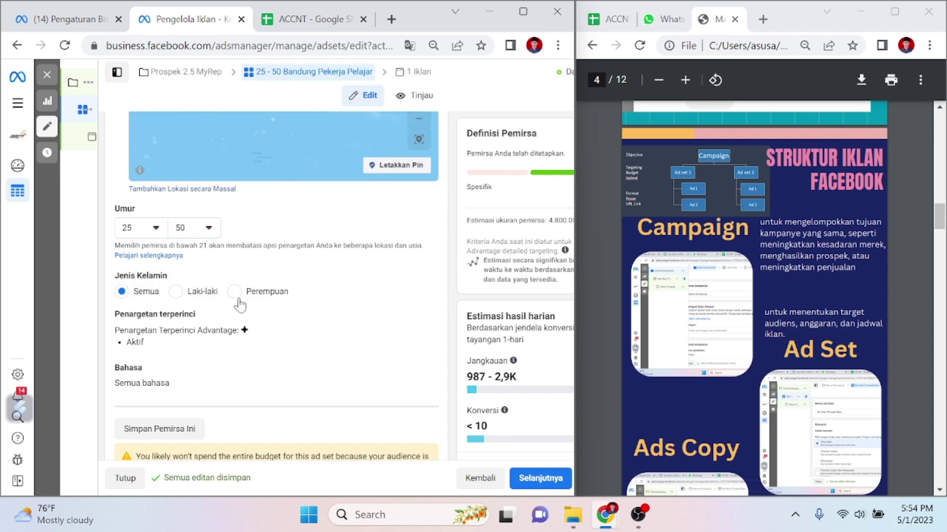
click(419, 318)
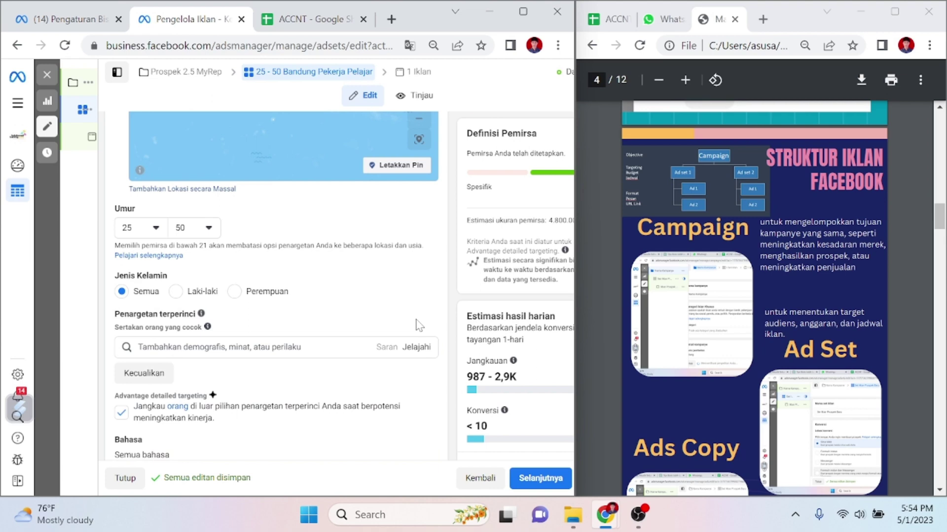
- Search the detailed targeting for "pekerja" and "pns", and add the PNS job title (Jabatan) to the audience
scroll(305, 332, down, 1)
click(246, 273)
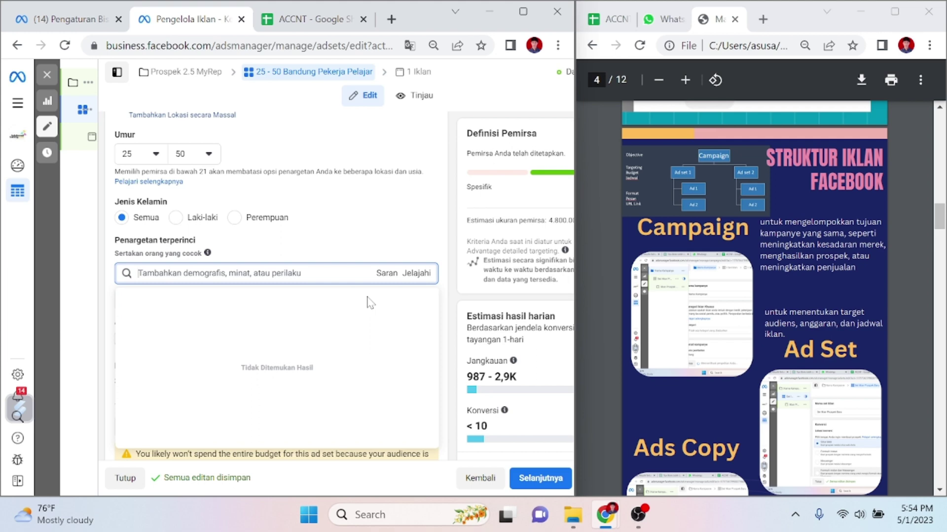
text(pekerja)
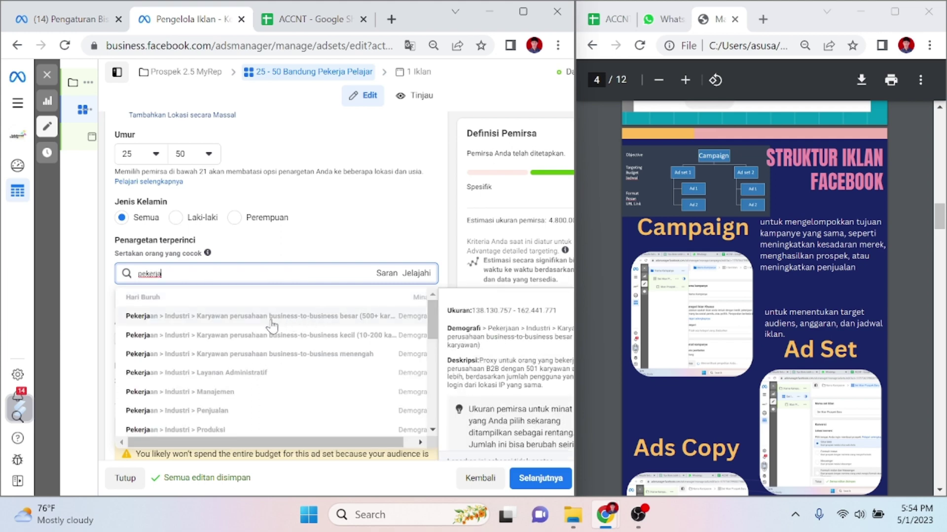
scroll(210, 383, down, 5)
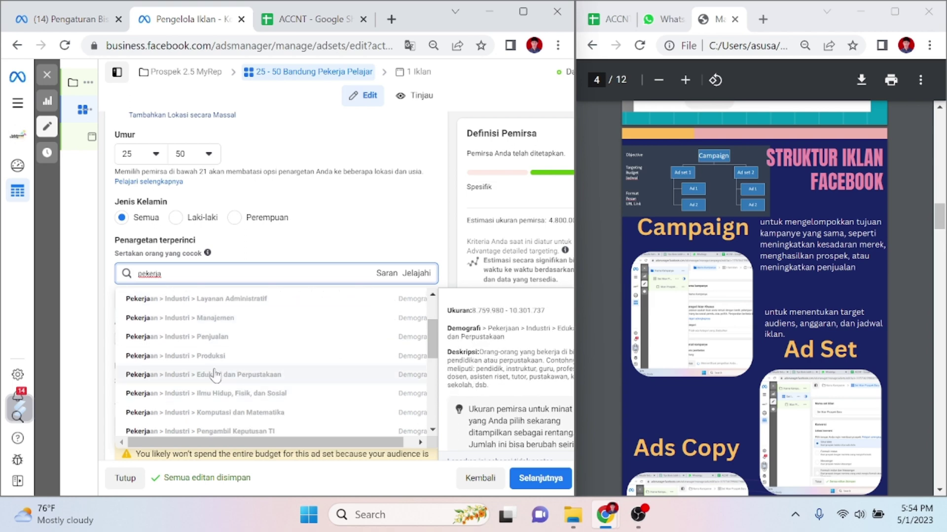
scroll(210, 383, down, 3)
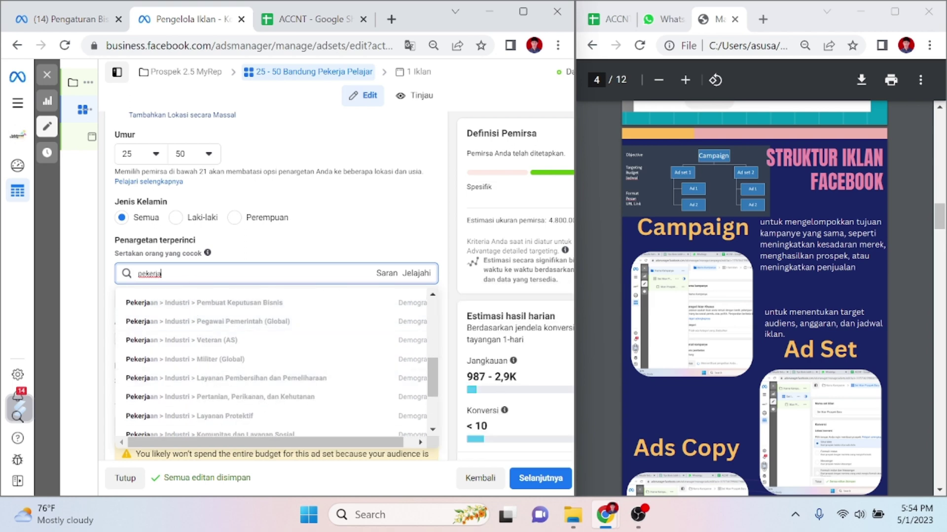
double_click(159, 273)
text(pns)
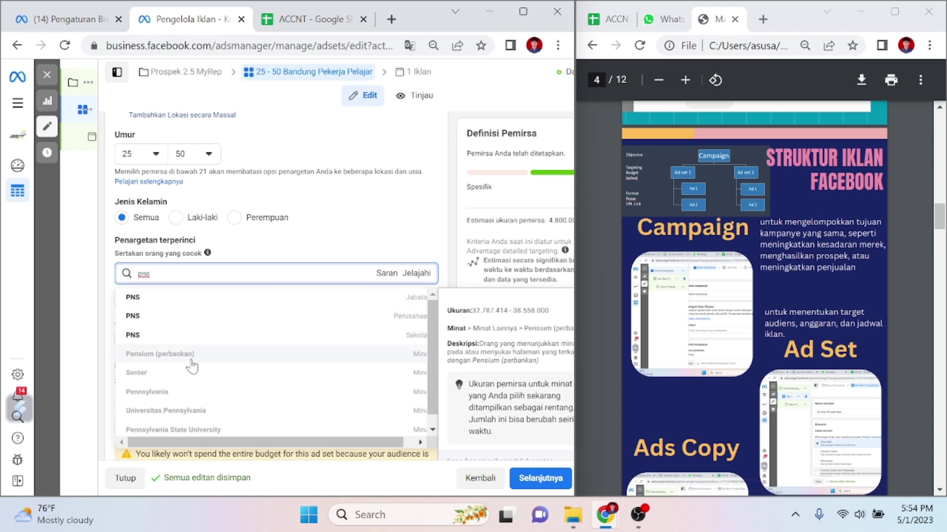
click(197, 300)
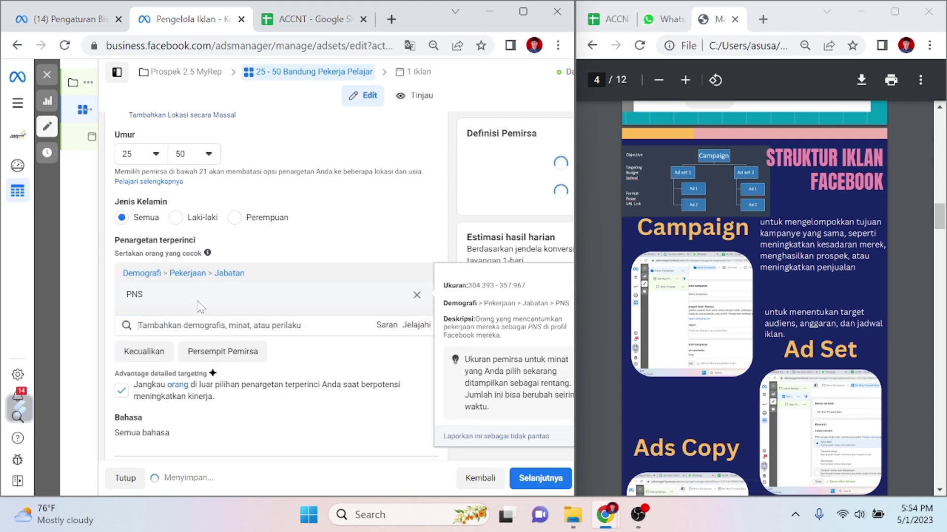
- Search the detailed targeting for "mahasis" and "anaka muda" without adding either
text(mahas)
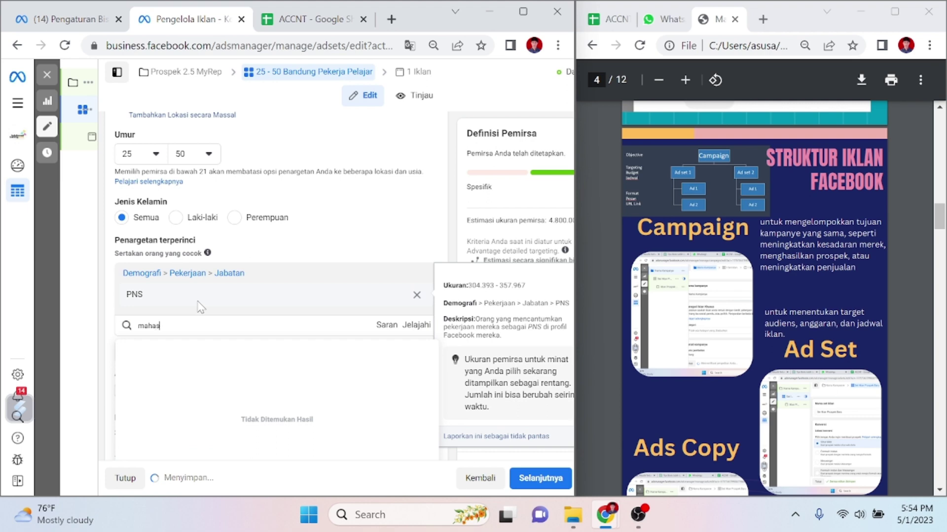
text(is)
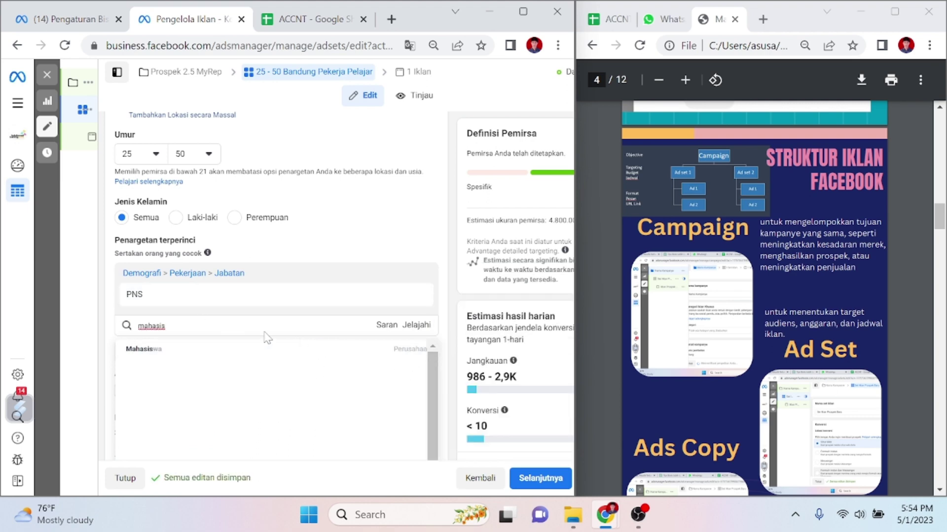
key(ctrl+a)
key(BackSpace)
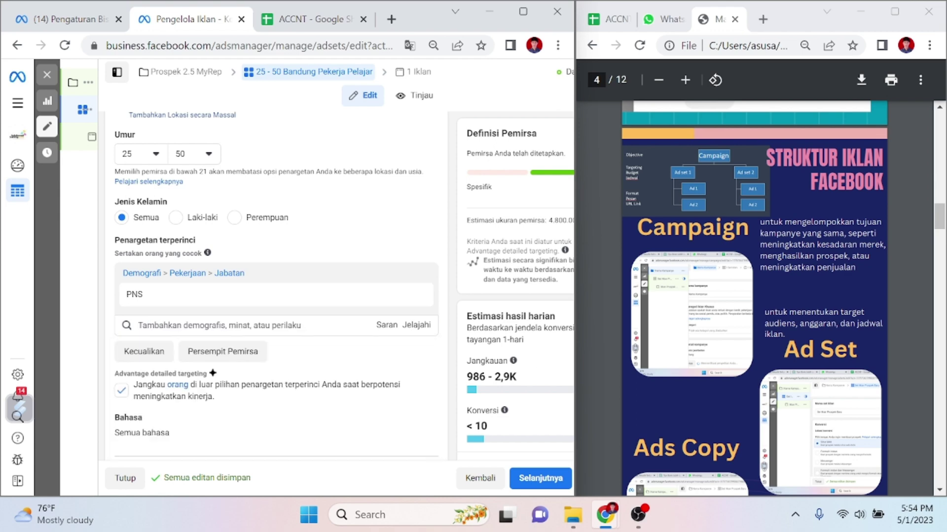
text(anaka muda)
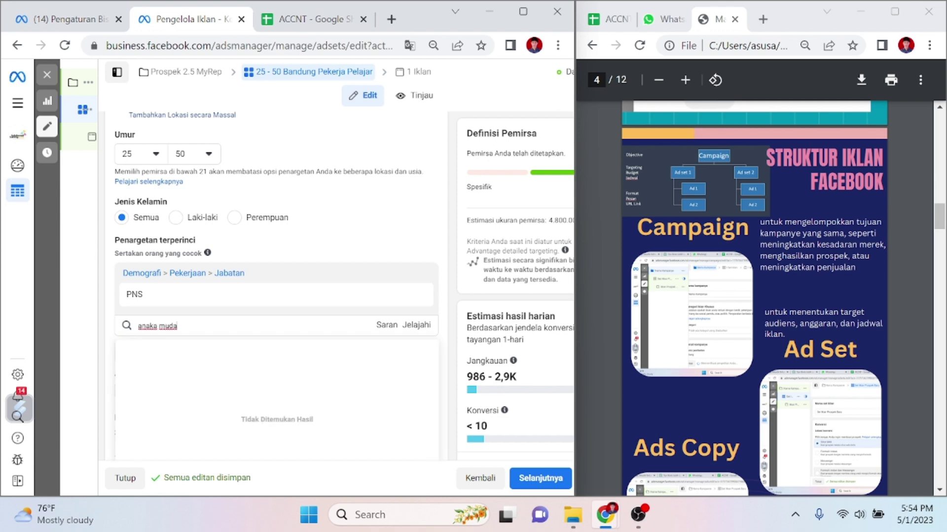
- Add the interests Kreativitas (konsep sosial) and Kerudung to the detailed targeting
key(ctrl+a)
text(kreatif)
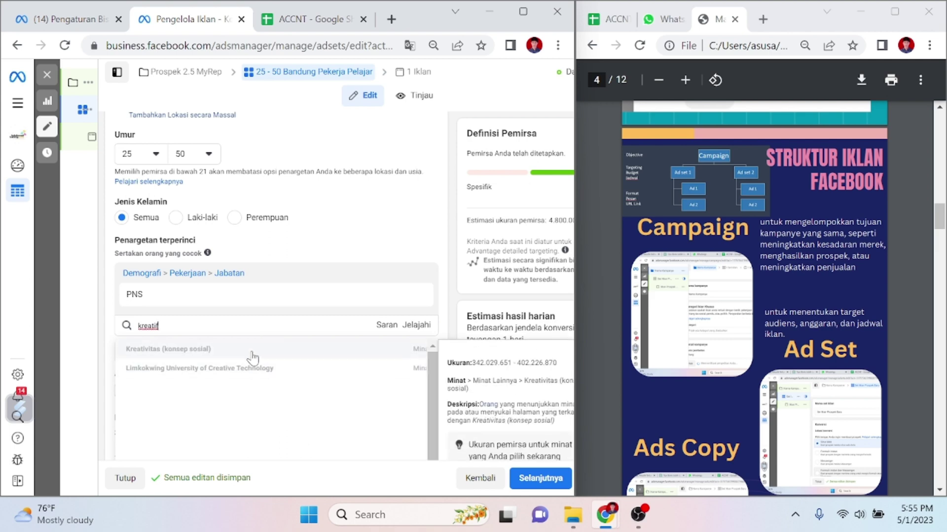
click(252, 354)
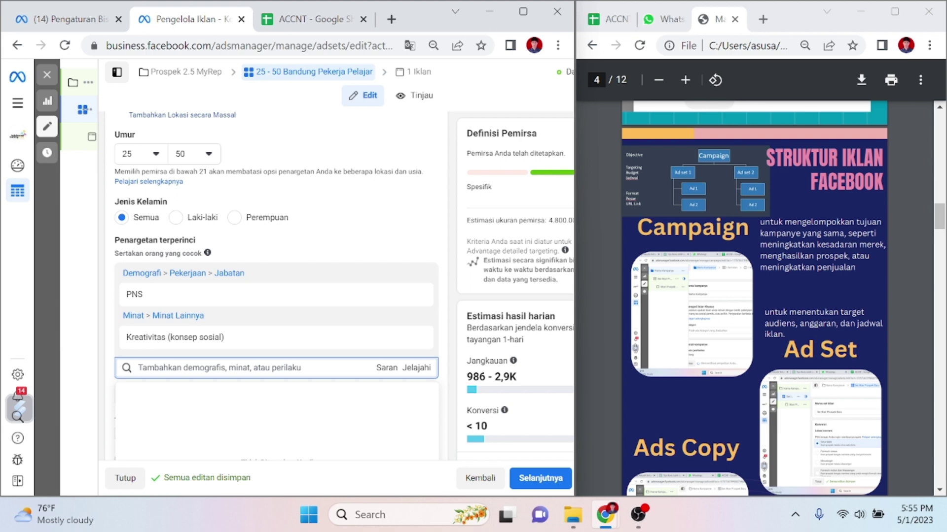
text(kerudung)
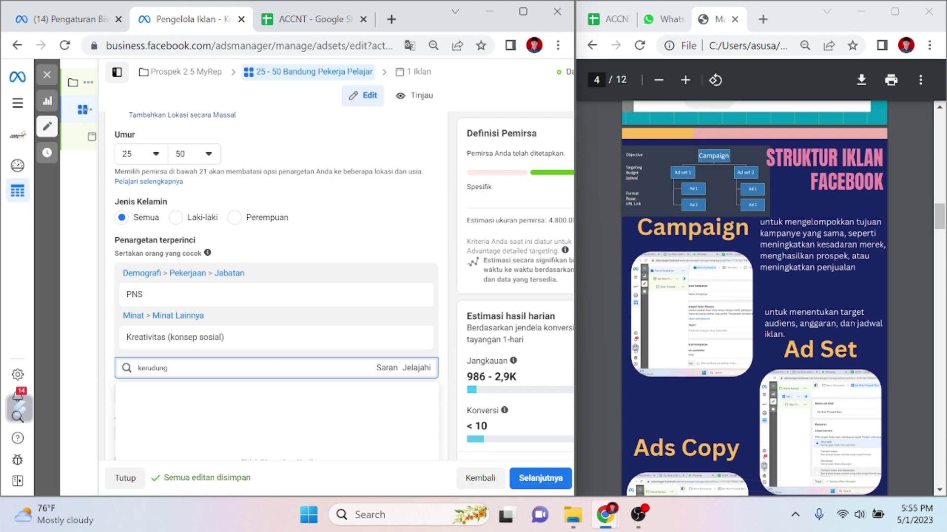
click(283, 400)
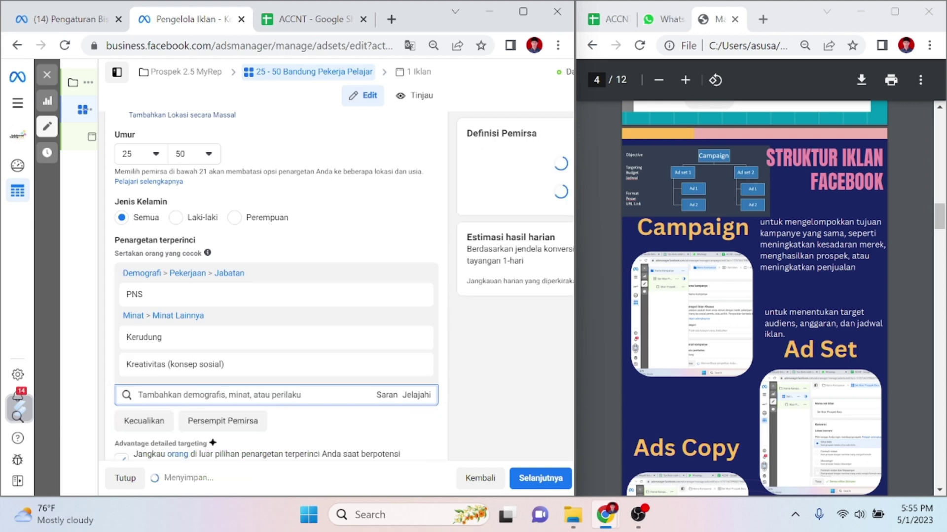
- Search the detailed targeting for "alat dapur" and "dapur", and add the interest Dapur (rumah & taman)
scroll(363, 342, down, 1)
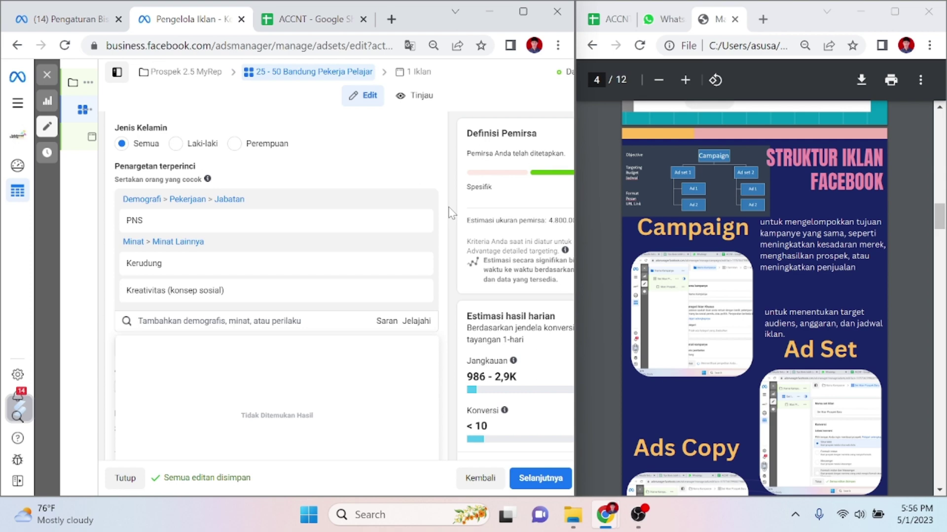
text(al)
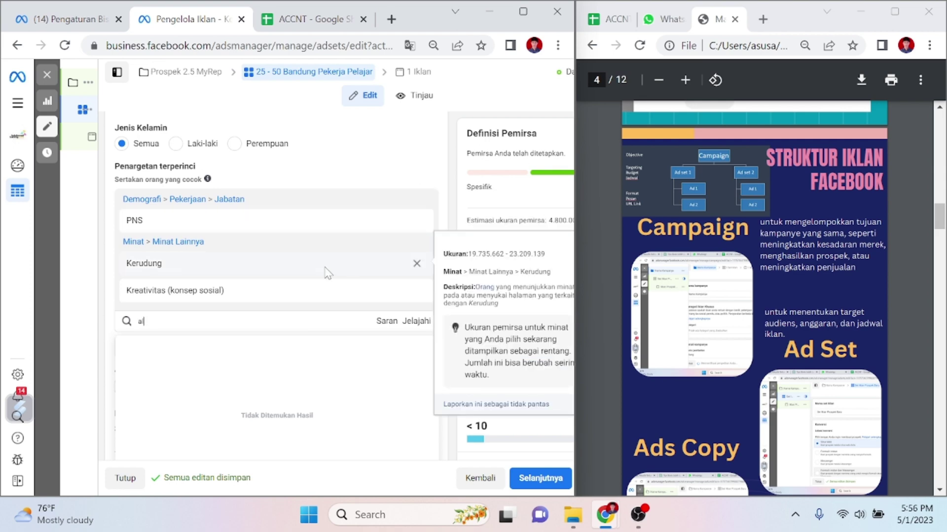
text(agt dapur)
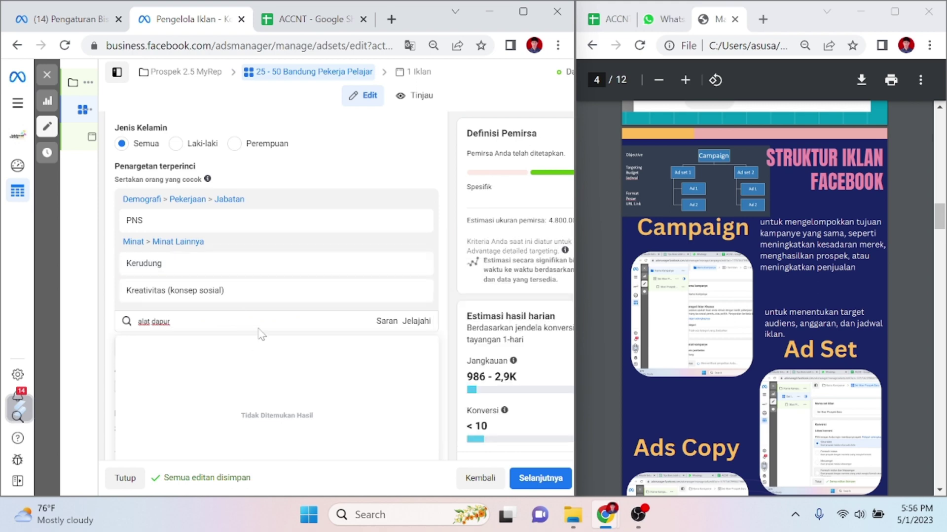
key(ctrl+a)
text(dapu)
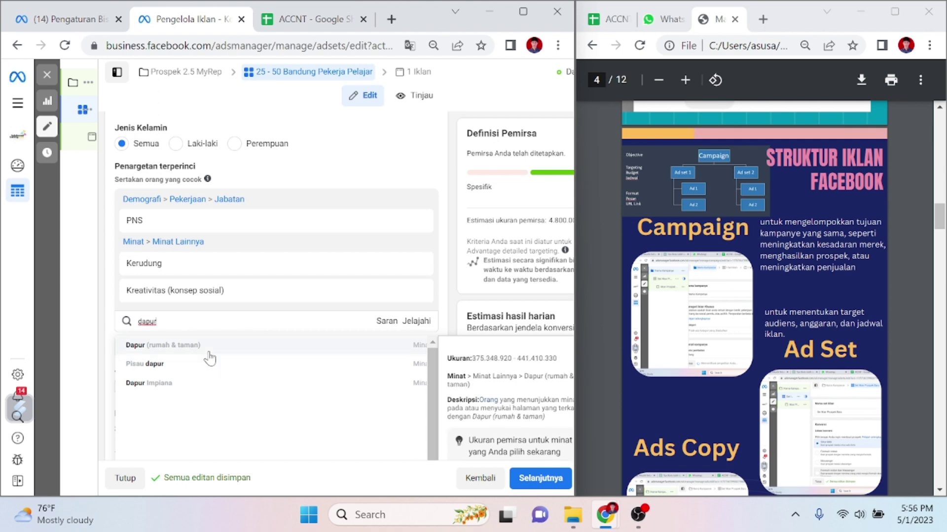
click(210, 345)
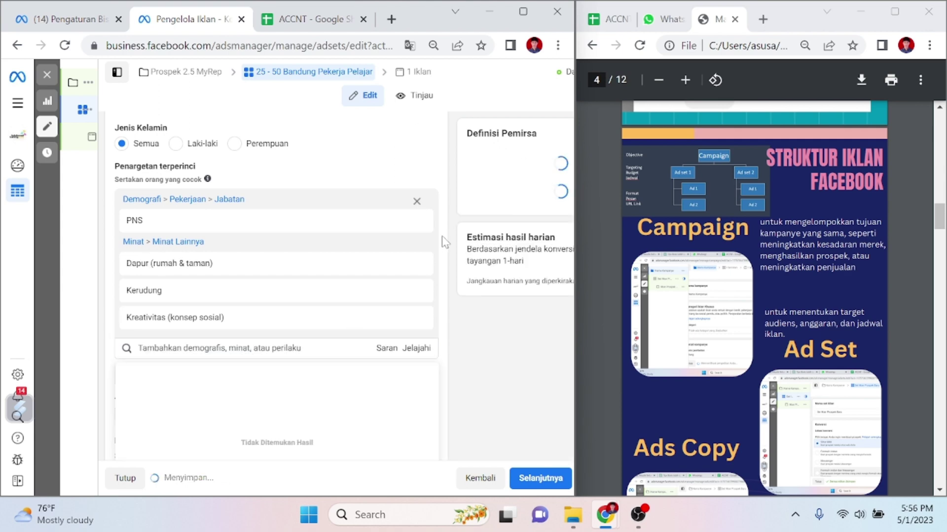
- Switch the ad set to manual placement (Penempatan manual) and exclude the Audience Network and Messenger platforms
scroll(446, 246, down, 4)
scroll(446, 250, down, 3)
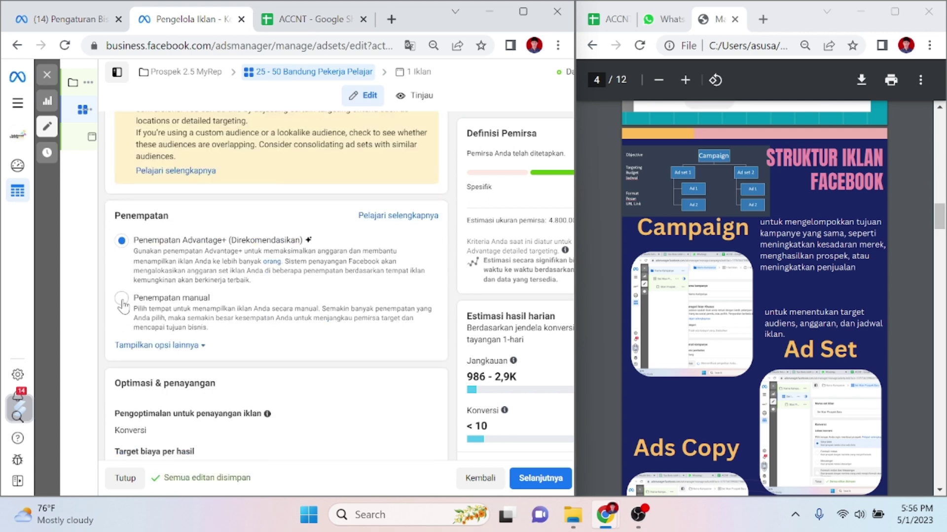
click(121, 299)
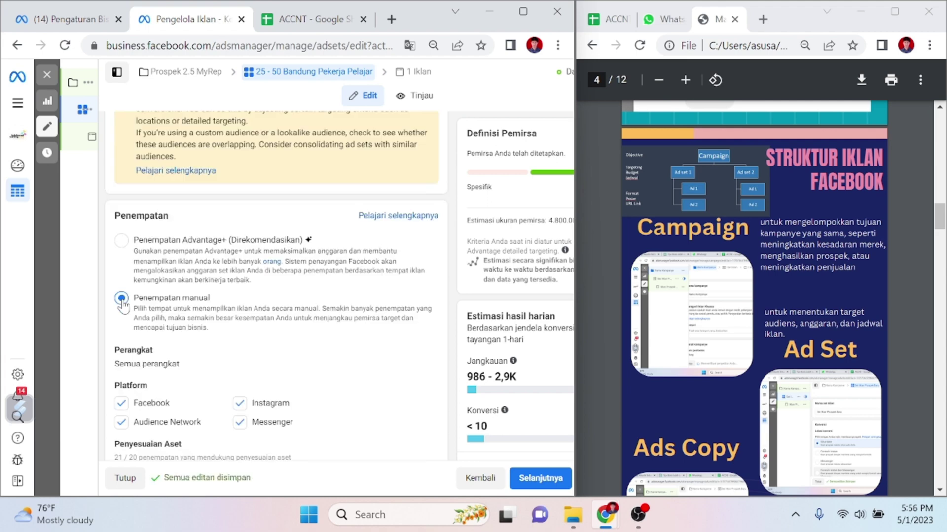
scroll(173, 286, down, 1)
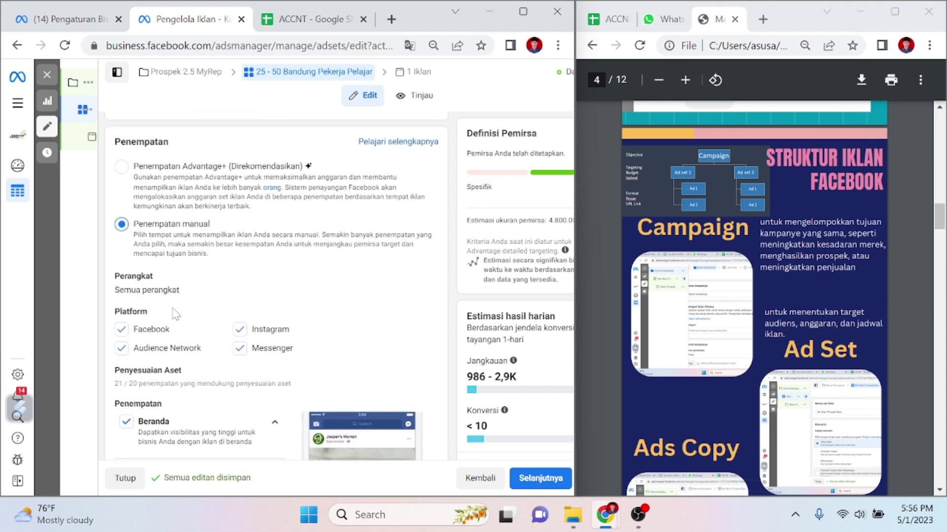
click(122, 350)
scroll(246, 362, down, 2)
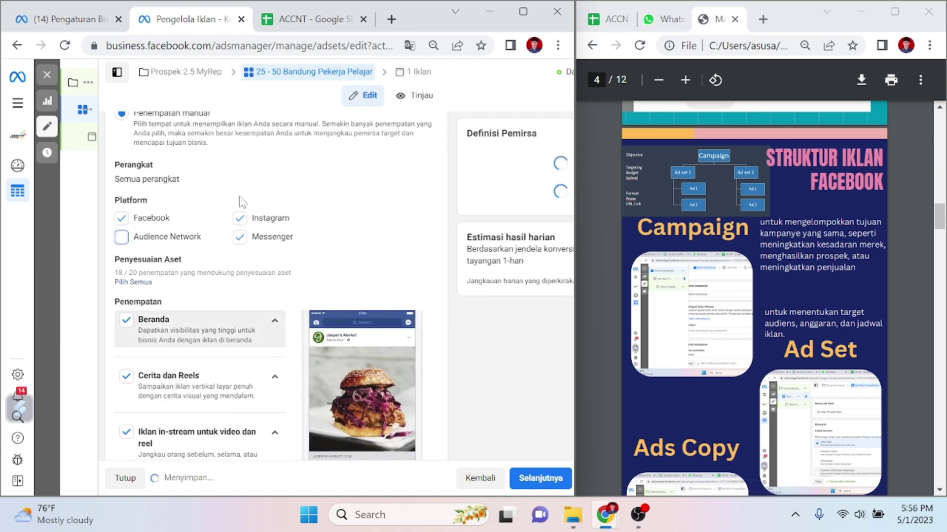
click(240, 237)
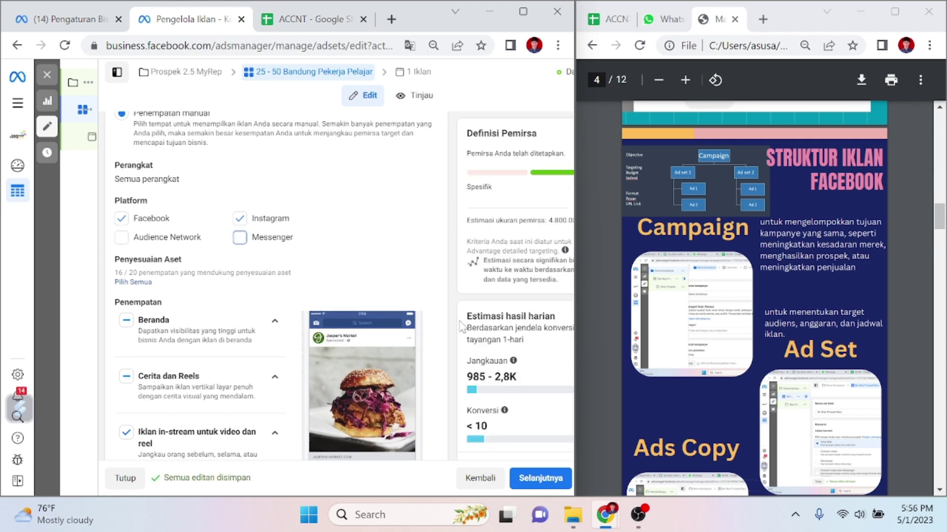
- Review the list of manual placements and expand the additional placement options
scroll(451, 337, down, 3)
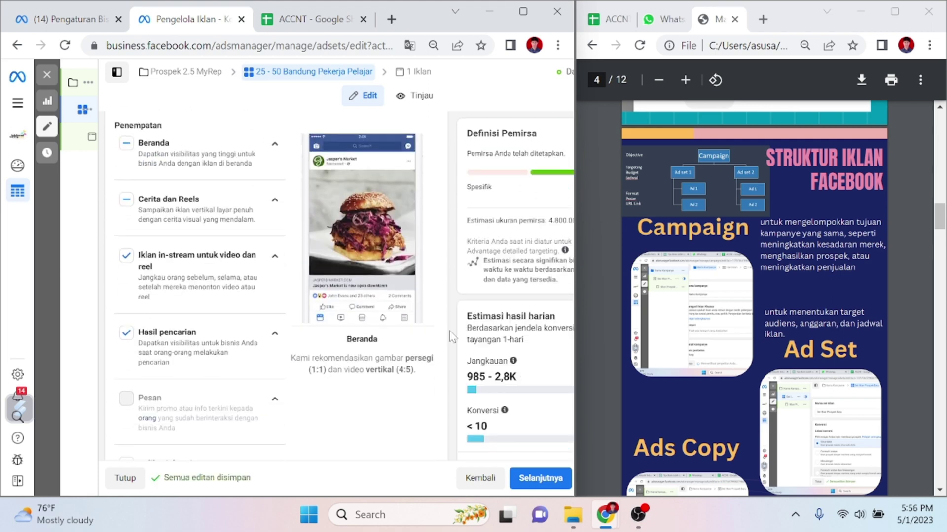
scroll(450, 335, down, 3)
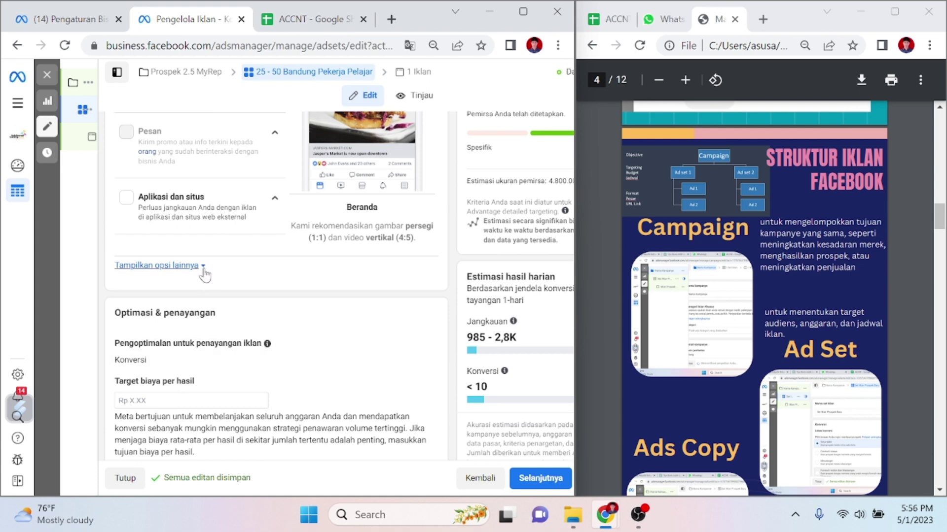
click(204, 275)
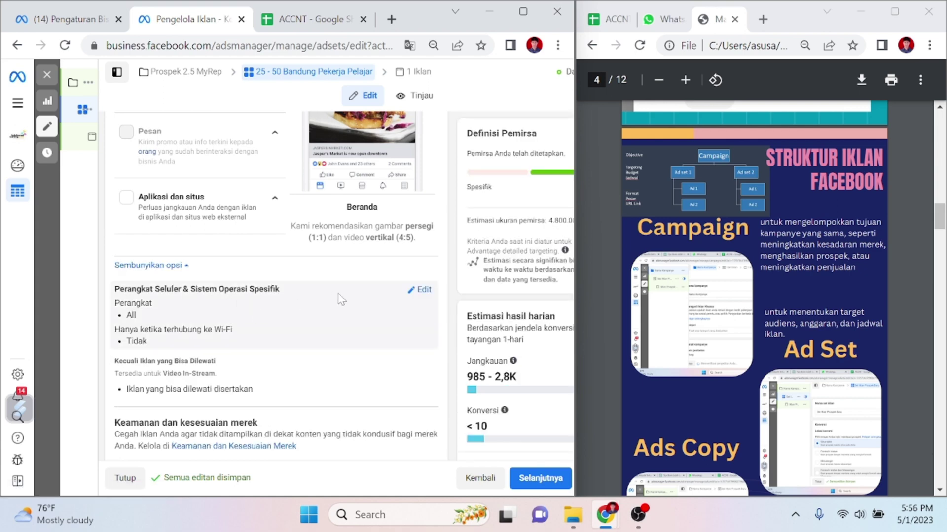
- Review the mobile device and operating system options, keep Semua Perangkat Seluler, and look over the brand safety and optimisation settings
click(419, 296)
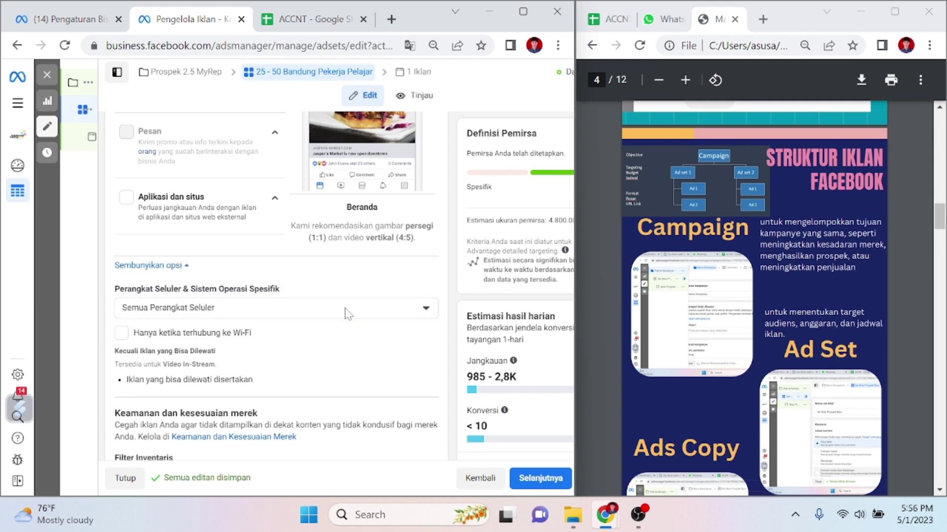
click(310, 316)
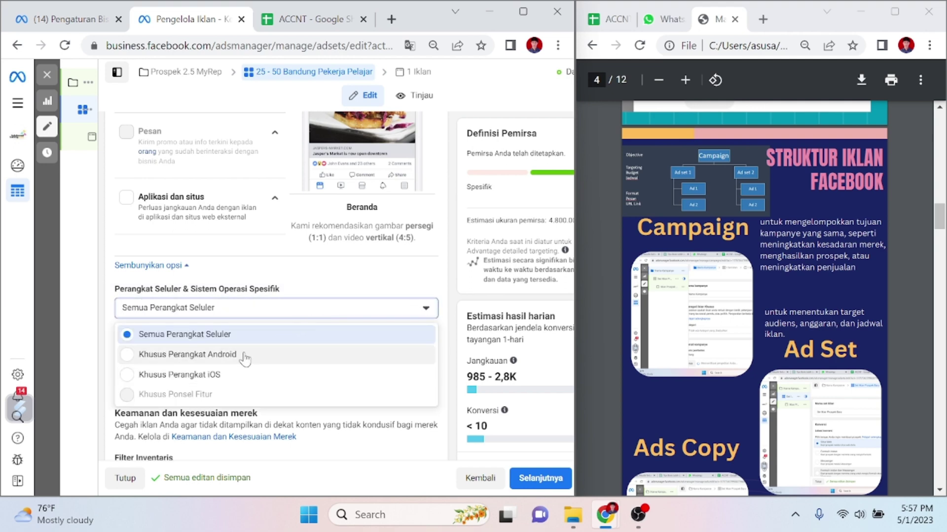
click(434, 290)
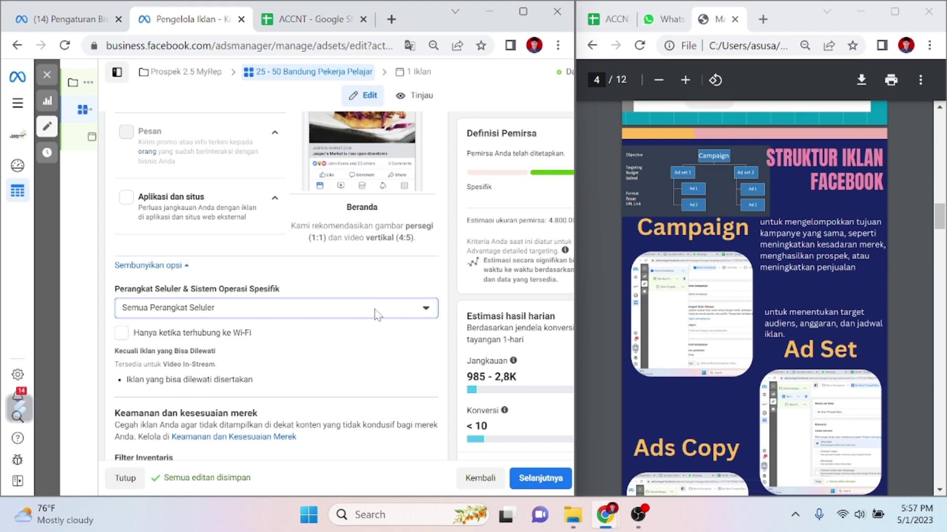
scroll(377, 315, down, 2)
click(284, 237)
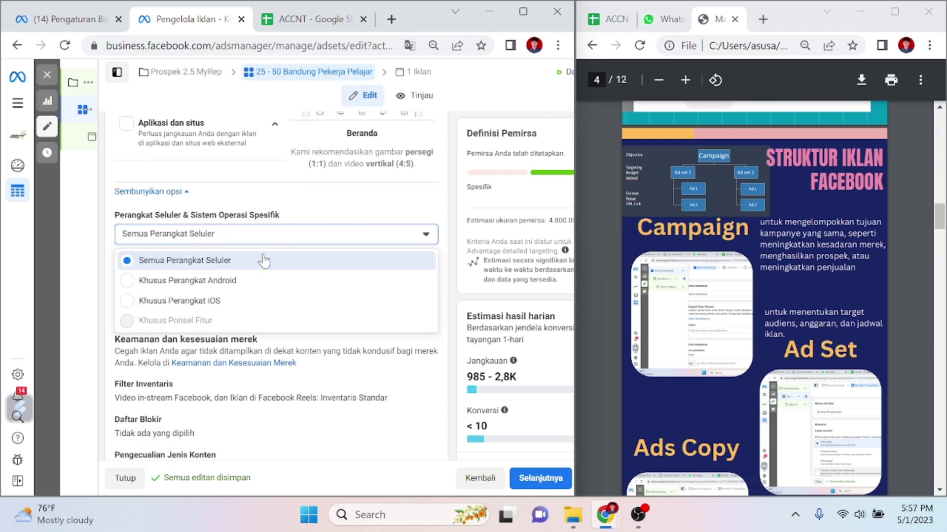
click(279, 240)
scroll(279, 240, down, 5)
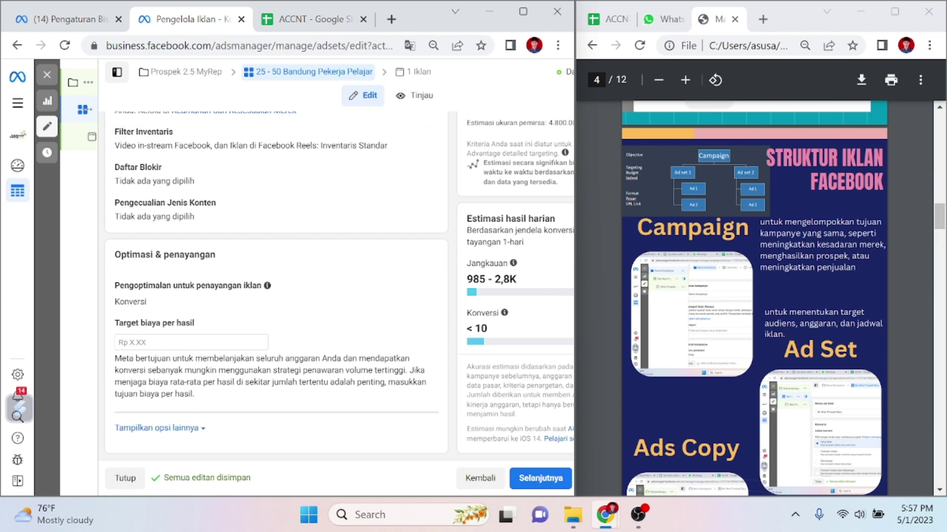
- Consult the Facebook ad structure page in the PDF guide and proceed from the ad set to the ad level
double_click(692, 229)
scroll(755, 296, down, 1)
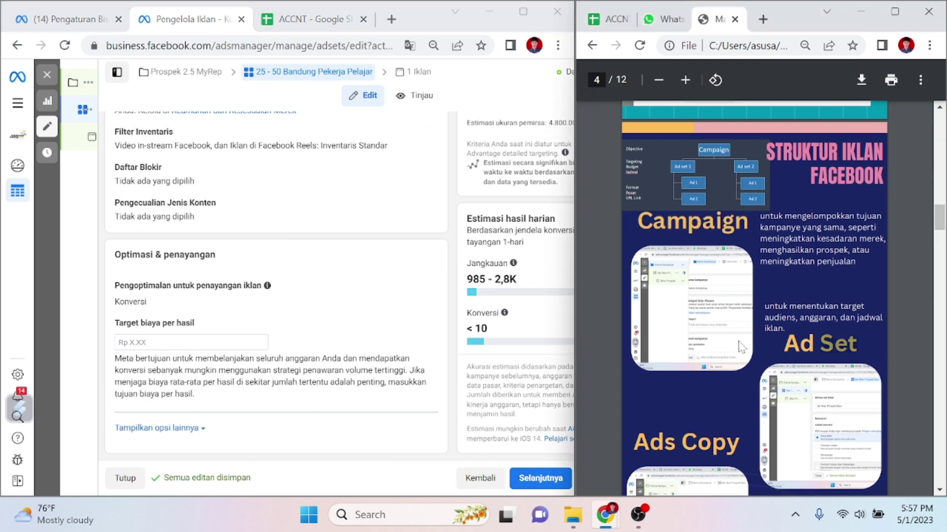
click(539, 478)
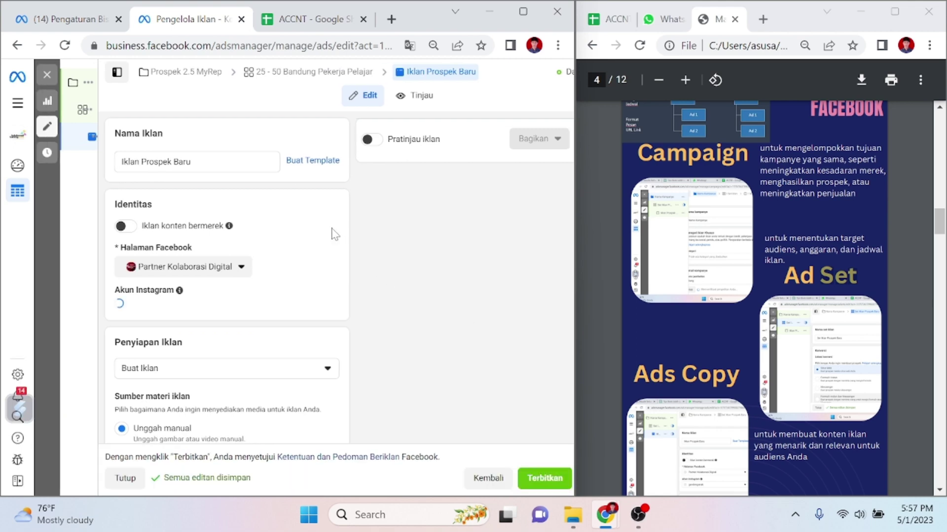
- Rename the ad to "Iklan Promo Pemasanga Internet" and dismiss the video recommendation
click(228, 165)
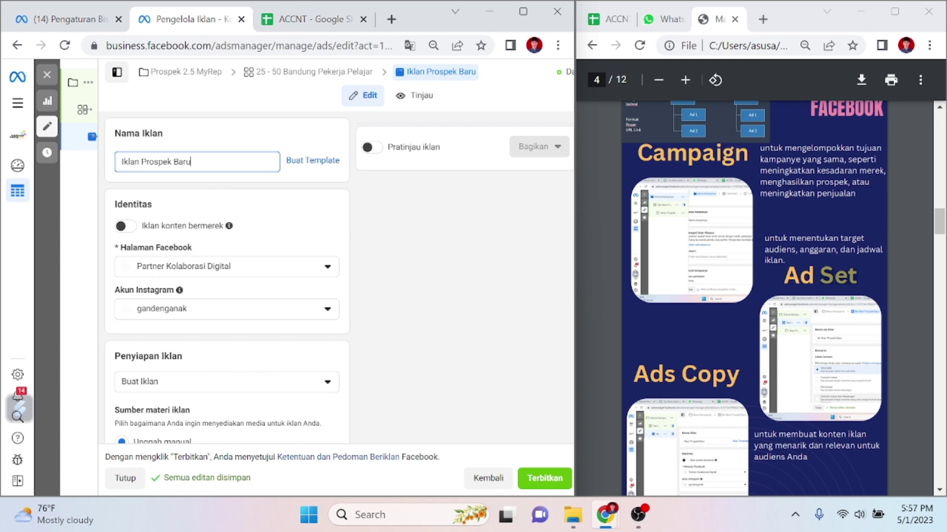
key(shift+Home)
key(ctrl+shift+Right)
text(Promo Pemasanga I)
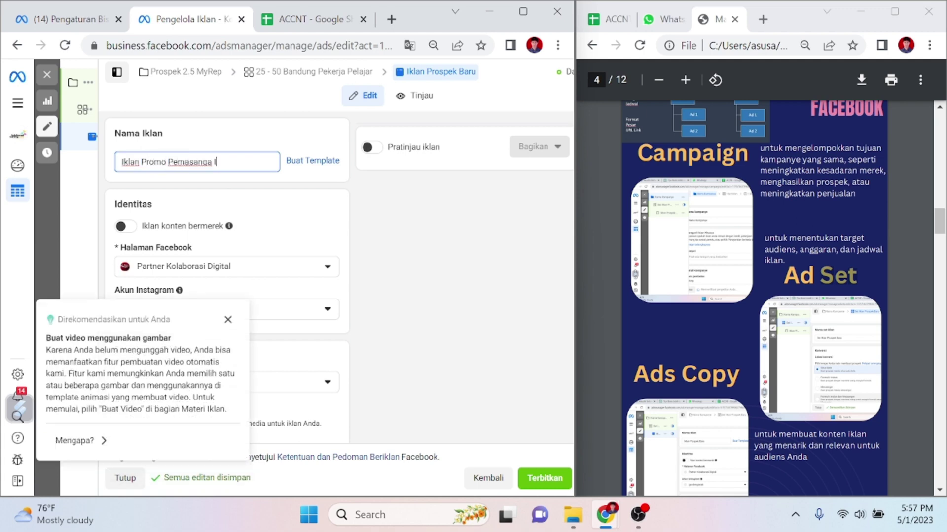
text(nternet)
click(229, 320)
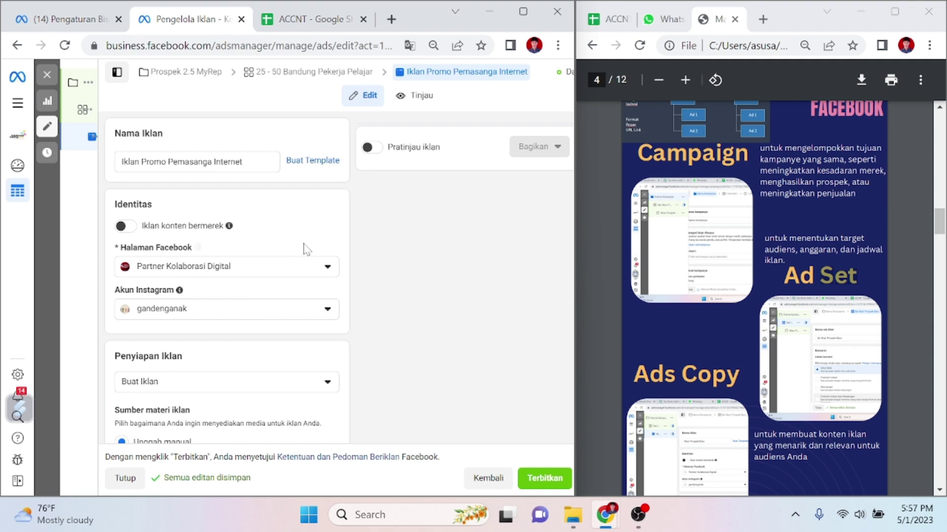
- Choose Partner Kolaborasi Digital from the Bismillah Project pages as the ad's Facebook page
click(317, 272)
scroll(373, 299, down, 1)
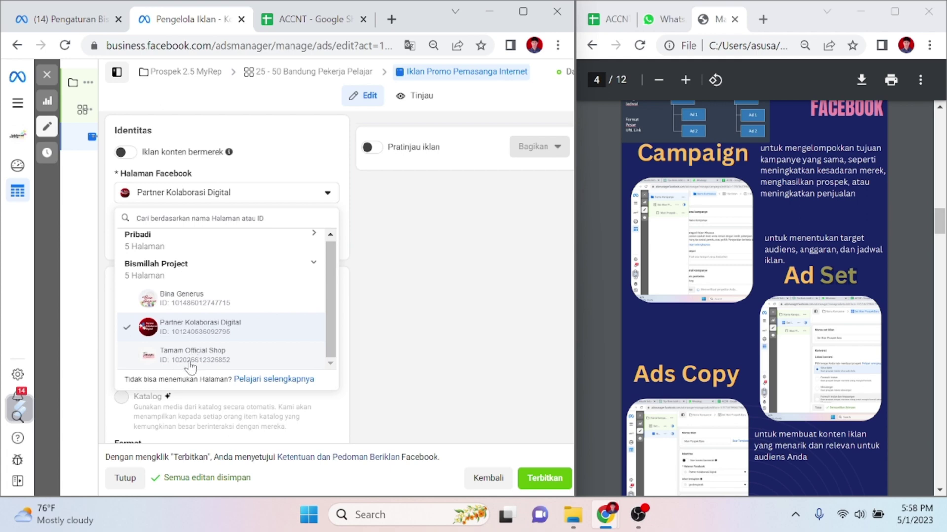
click(315, 265)
click(313, 267)
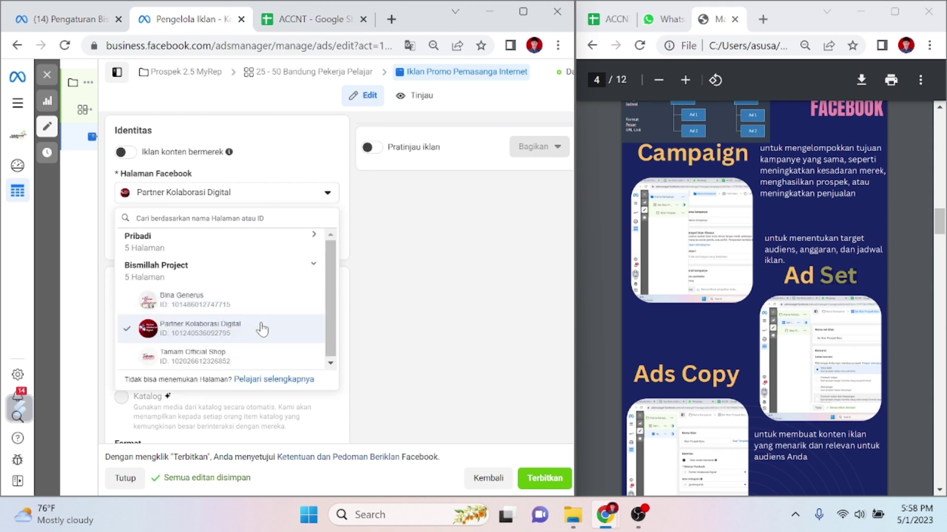
click(261, 327)
- Set the ad's Instagram account to kolaborasibareng
click(326, 236)
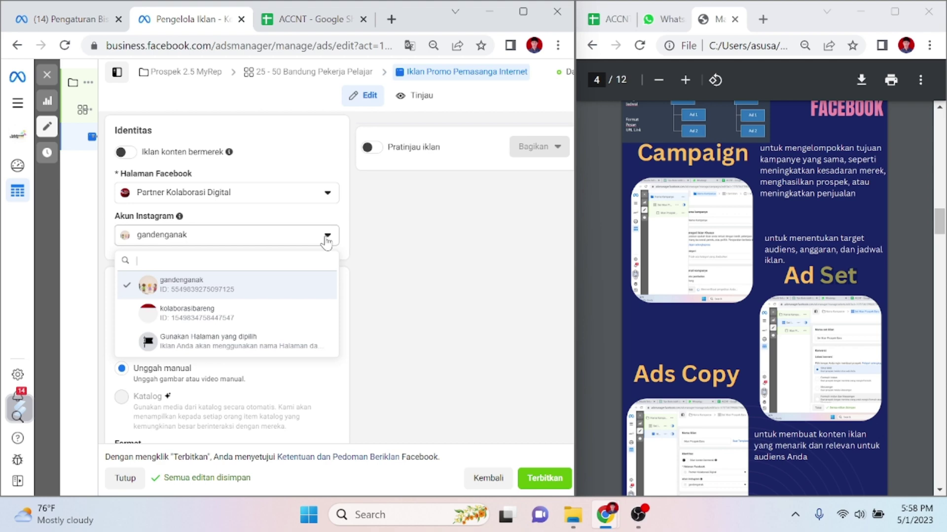
click(282, 318)
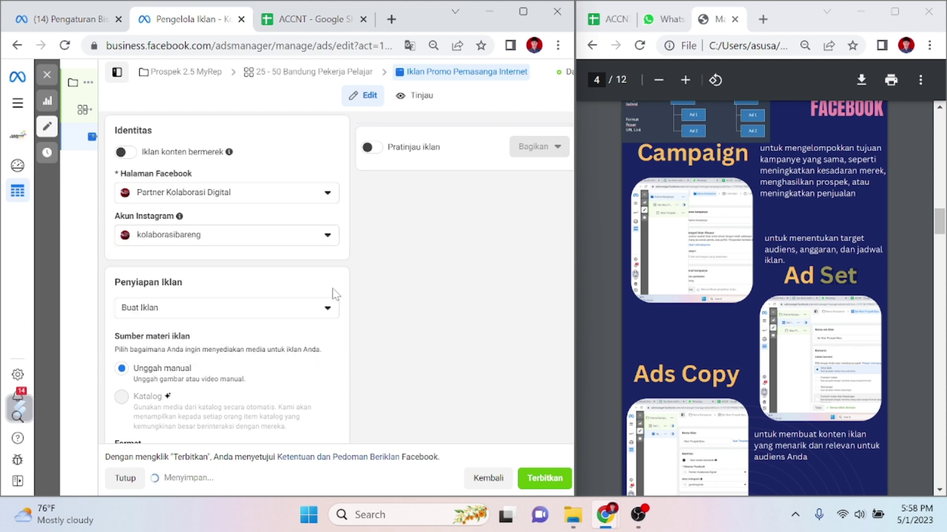
scroll(332, 294, down, 1)
scroll(318, 225, up, 2)
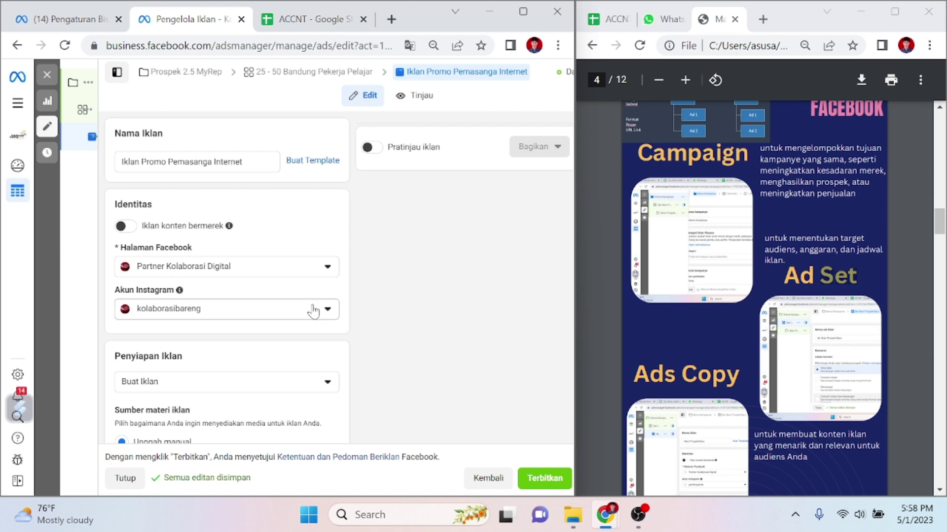
- Set the ad's Instagram account to use the selected Facebook page (Gunakan Halaman yang dipilih)
click(312, 312)
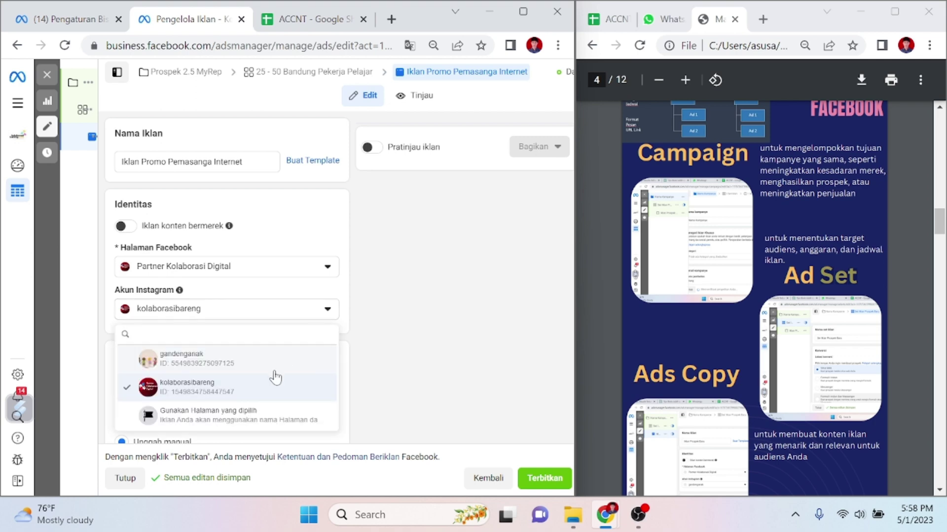
click(269, 416)
click(305, 315)
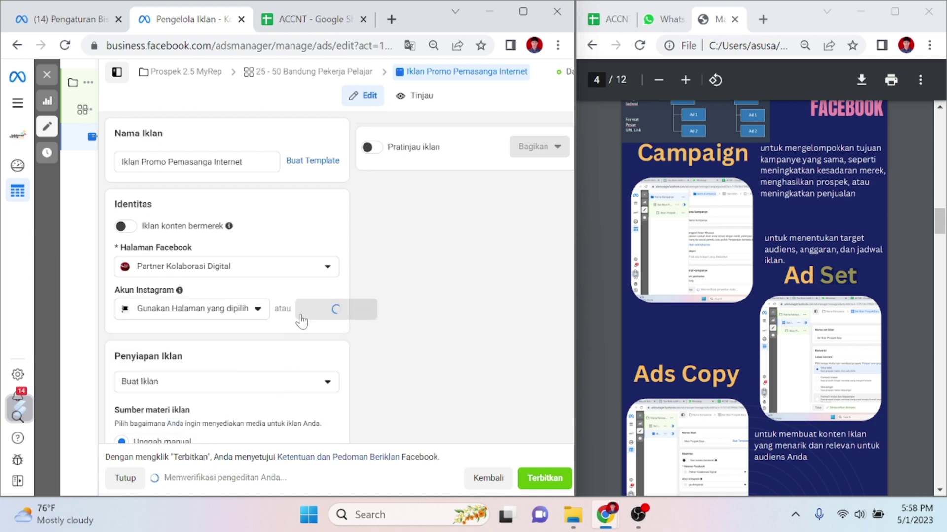
click(583, 11)
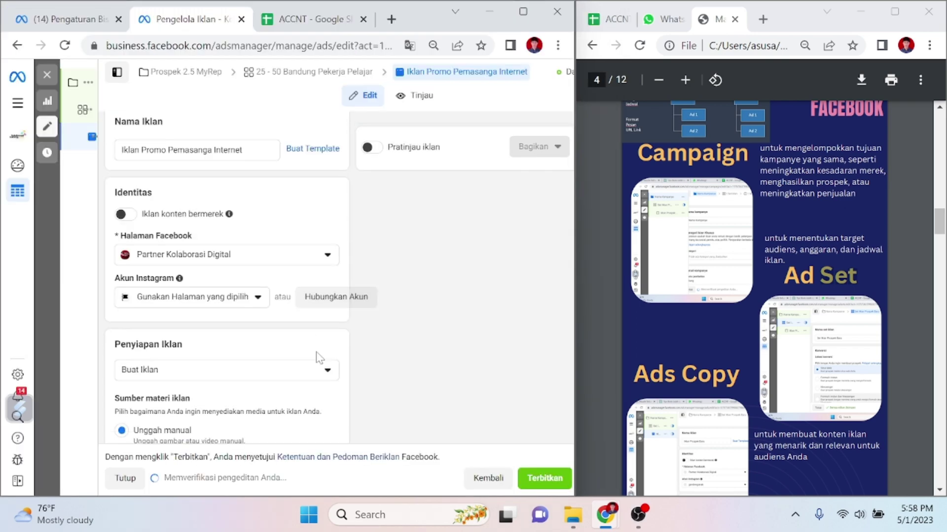
- Look through the account images available for the ad's media and close the image picker
scroll(318, 357, down, 10)
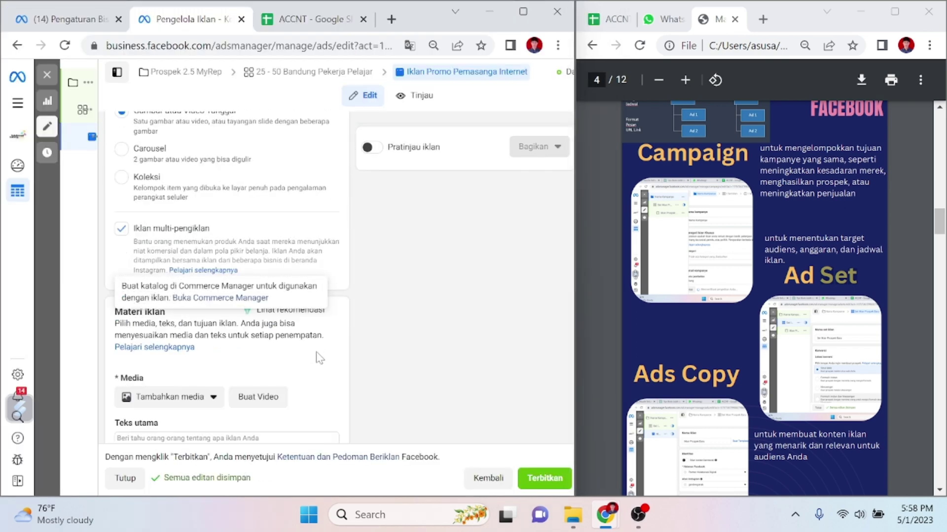
scroll(318, 357, down, 2)
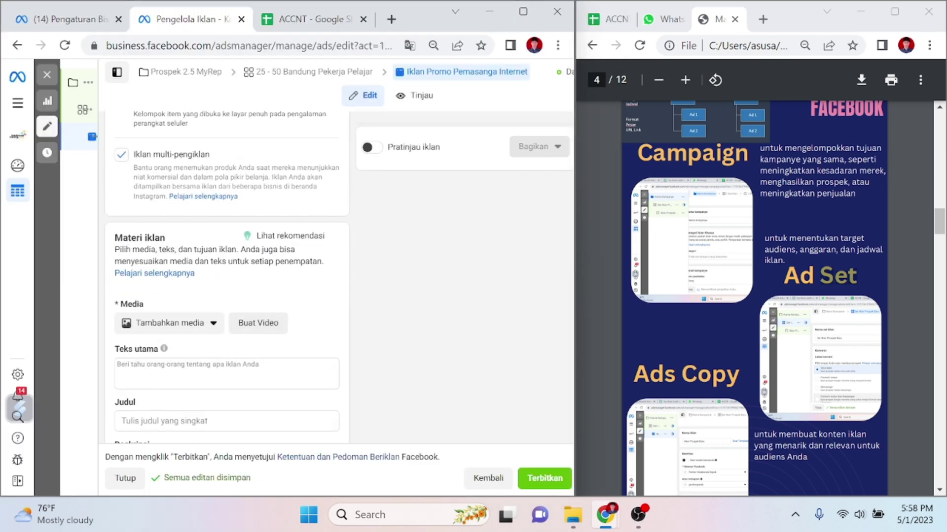
click(205, 332)
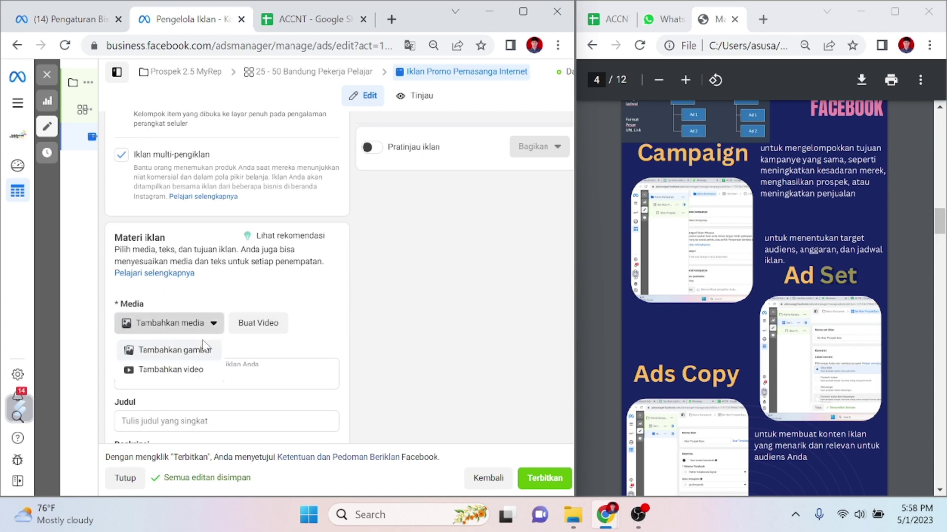
click(204, 353)
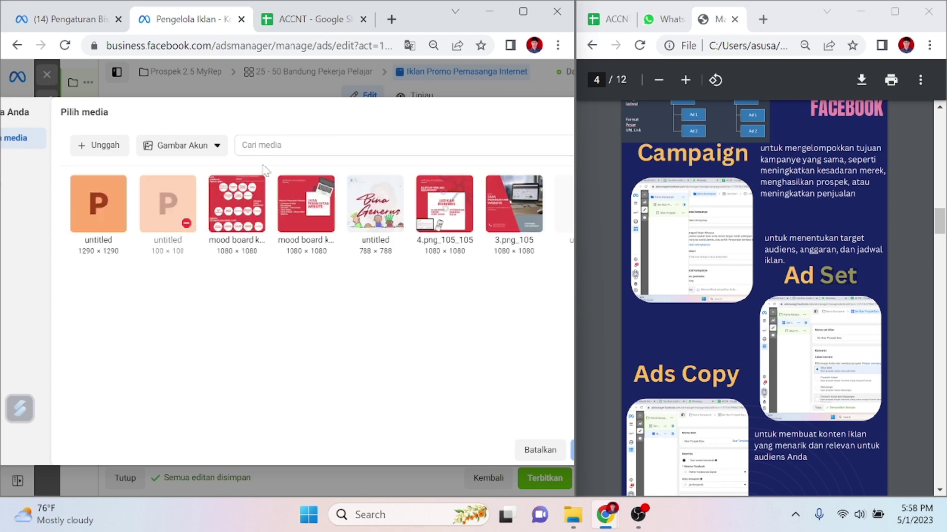
click(540, 450)
- Search Google in a new tab for "promo provider internet murah" and show the image results
click(391, 20)
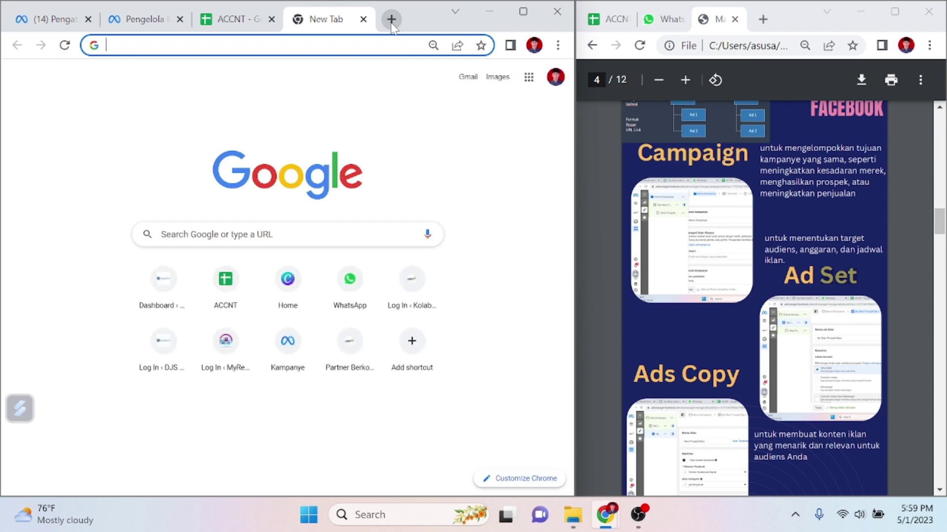
text(promo provi)
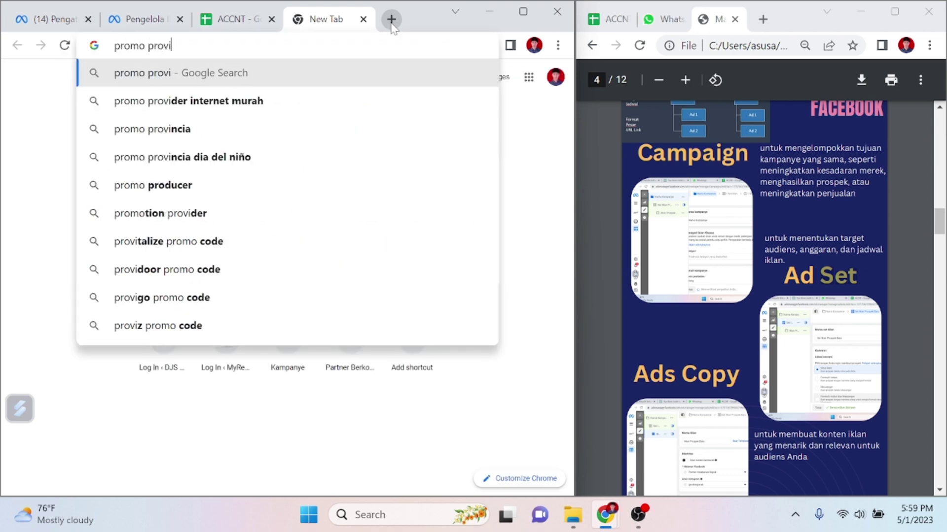
text(der inte)
key(Down)
key(Return)
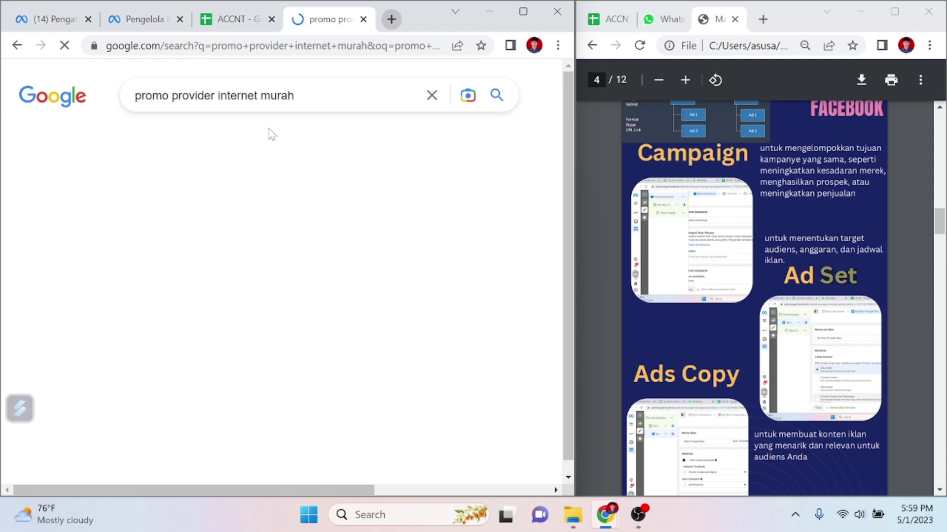
click(131, 144)
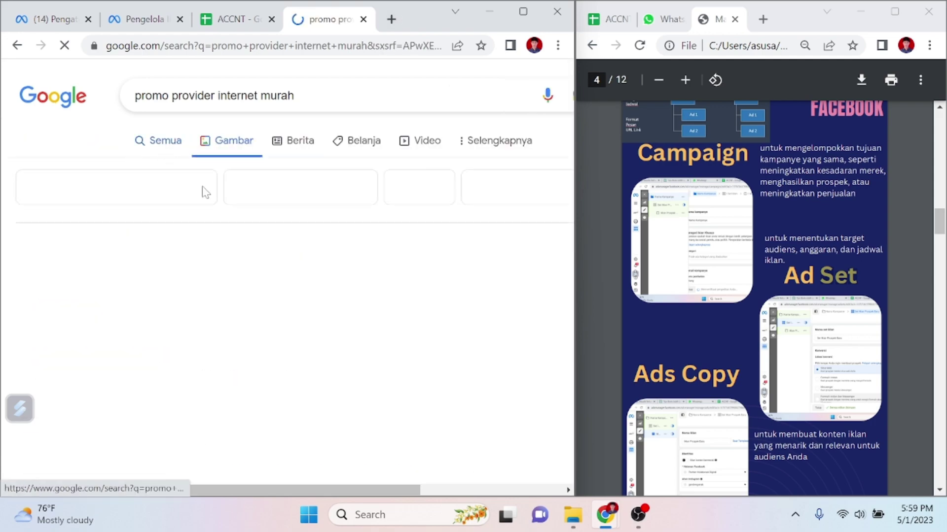
- Refine the image search to "promo provider internet murah myrepublic" and open the MyRepublic "Speed Ceria, Kantong Bahagia!" poster
scroll(306, 219, down, 6)
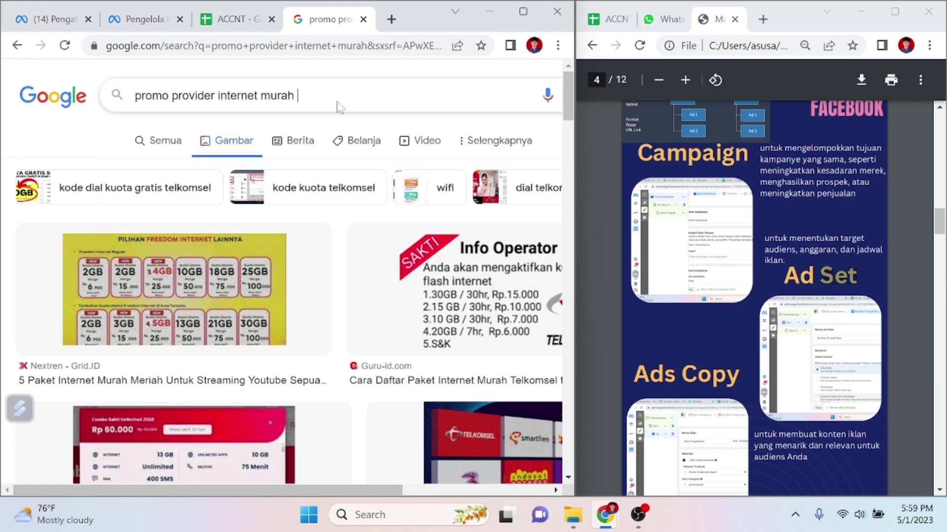
text(myrepublic)
key(Return)
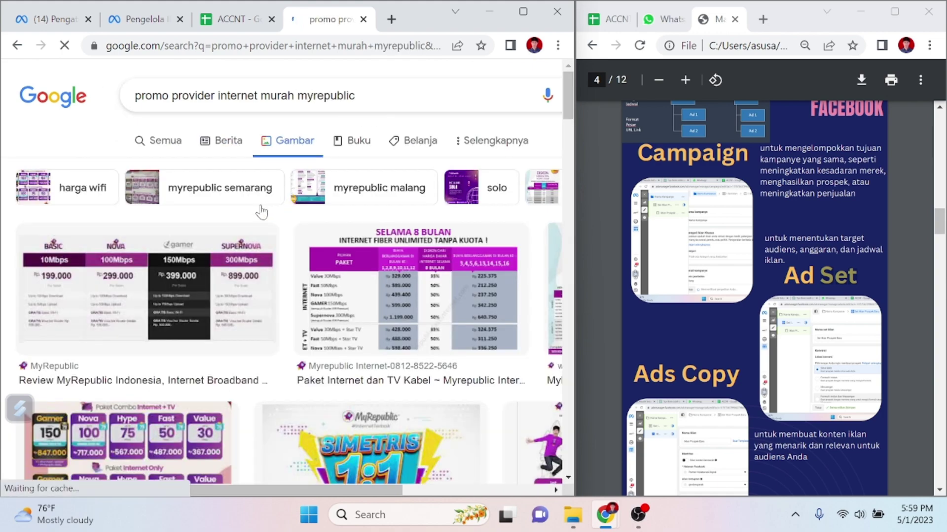
scroll(262, 212, down, 3)
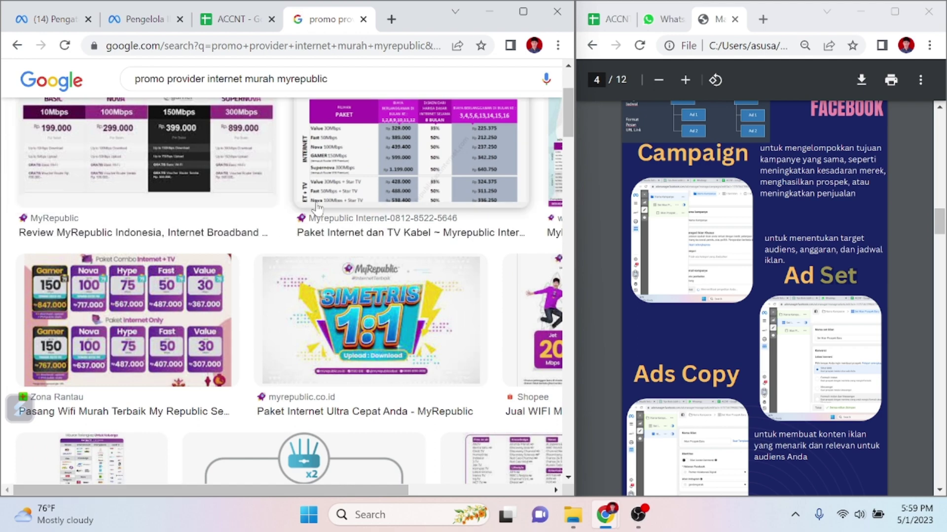
key(ctrl+minus)
key(ctrl+minus)
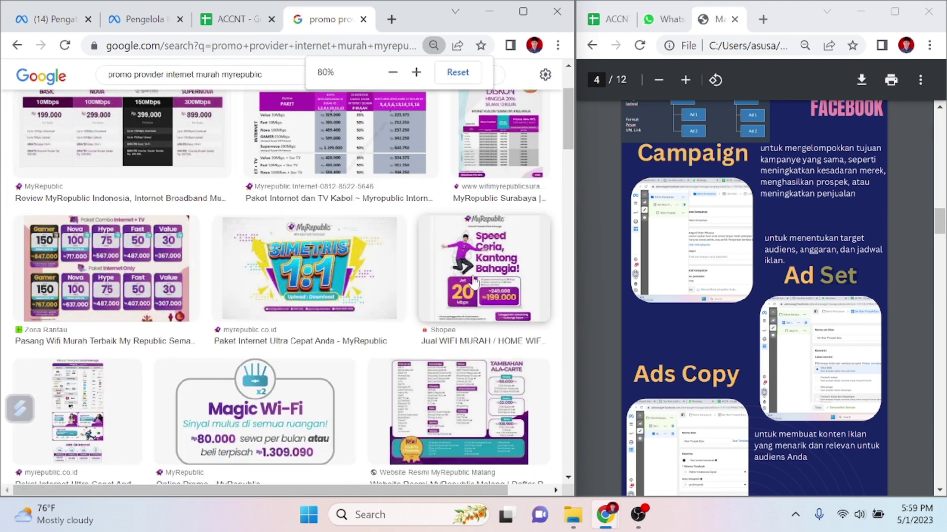
click(473, 281)
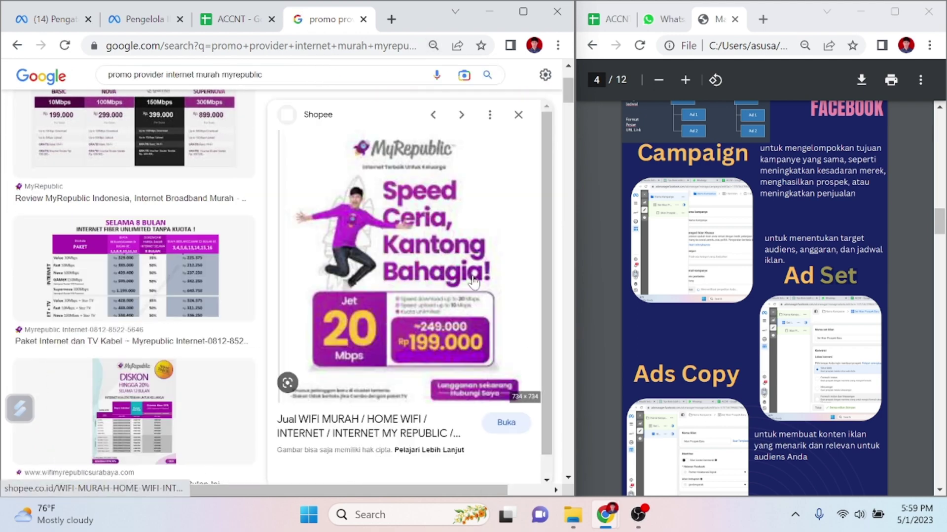
- Save the MyRepublic poster as a JPEG named "promo internet" in the Downloads folder
right_click(415, 228)
click(476, 387)
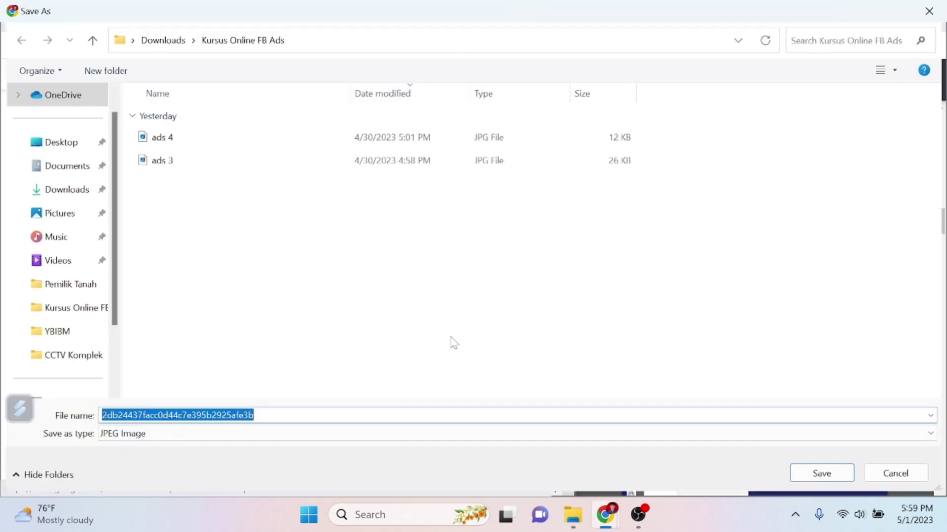
click(69, 190)
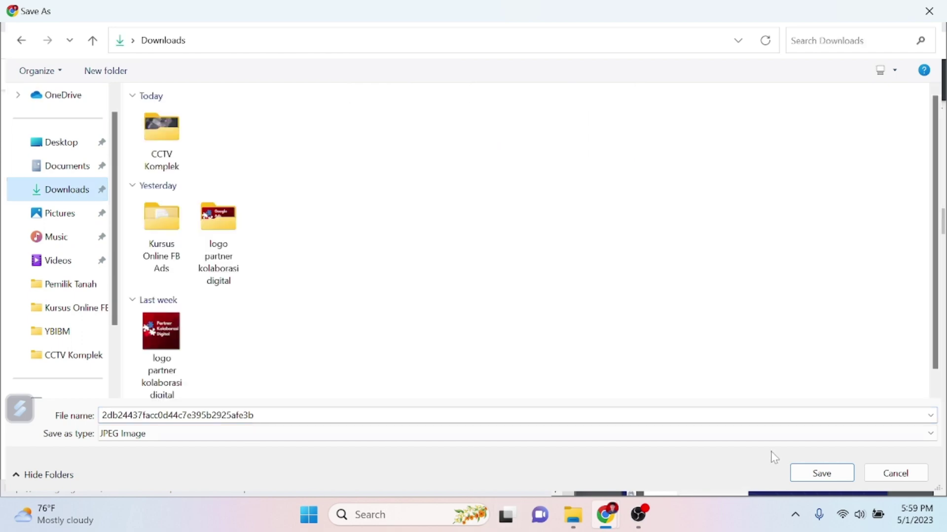
click(727, 415)
text(promo)
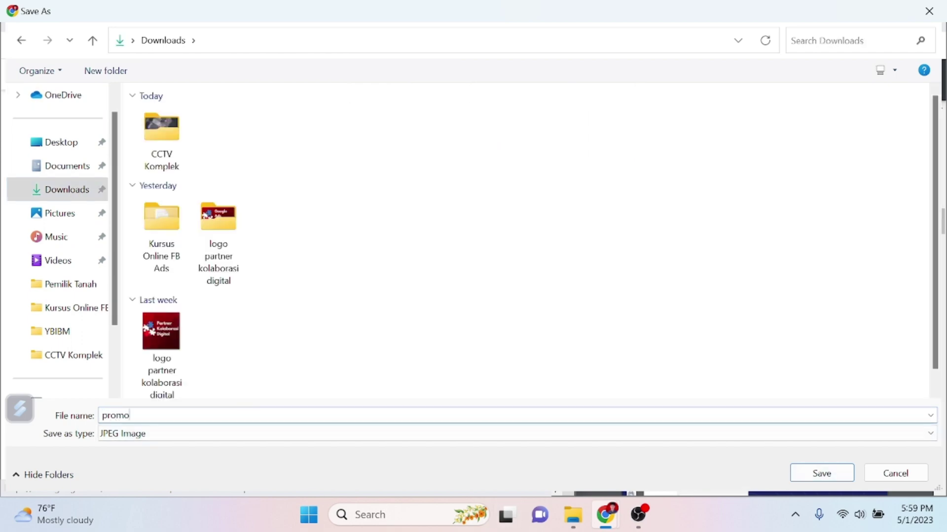
text( internet)
key(Return)
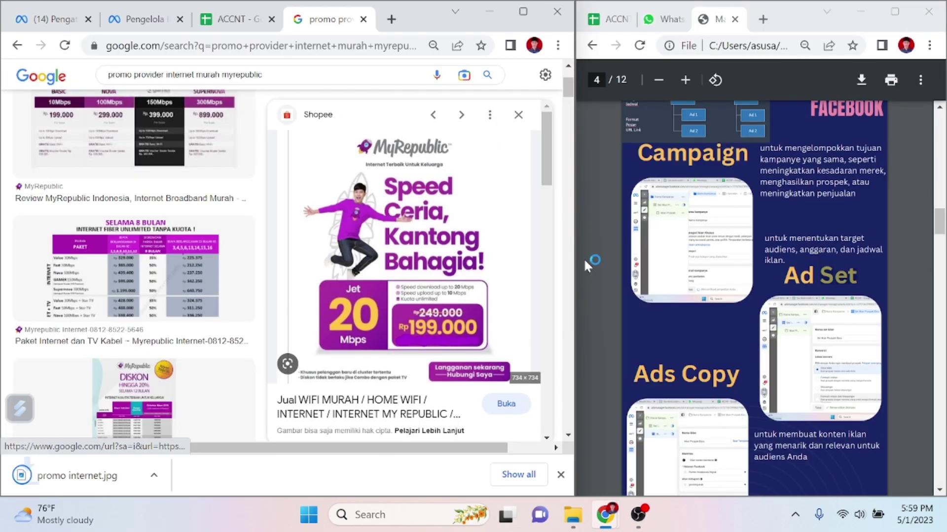
- Return to the ad draft in Ads Manager and upload the "promo internet" image from Downloads as the ad's media
click(143, 25)
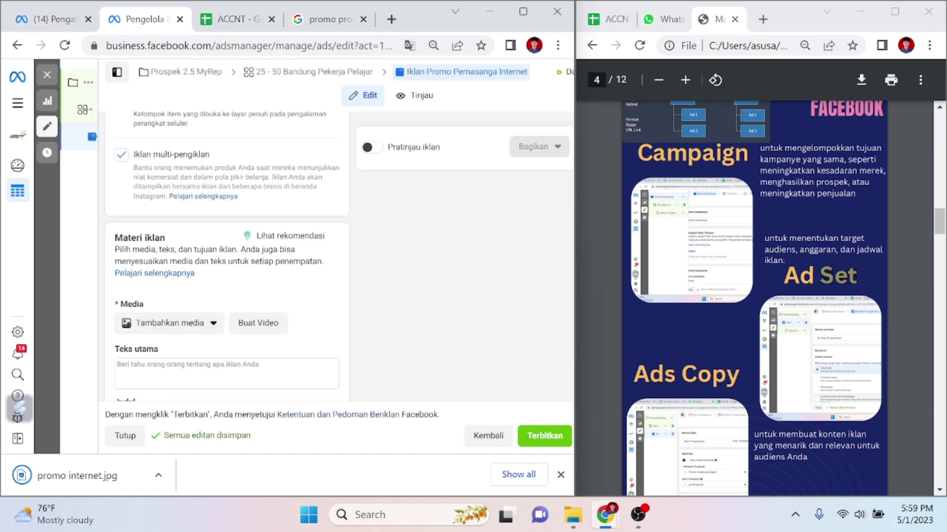
click(169, 326)
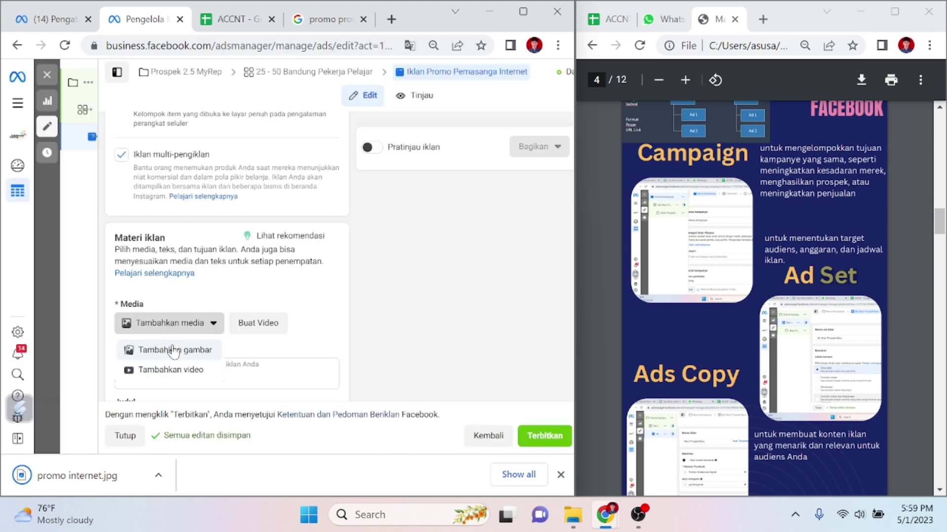
click(175, 350)
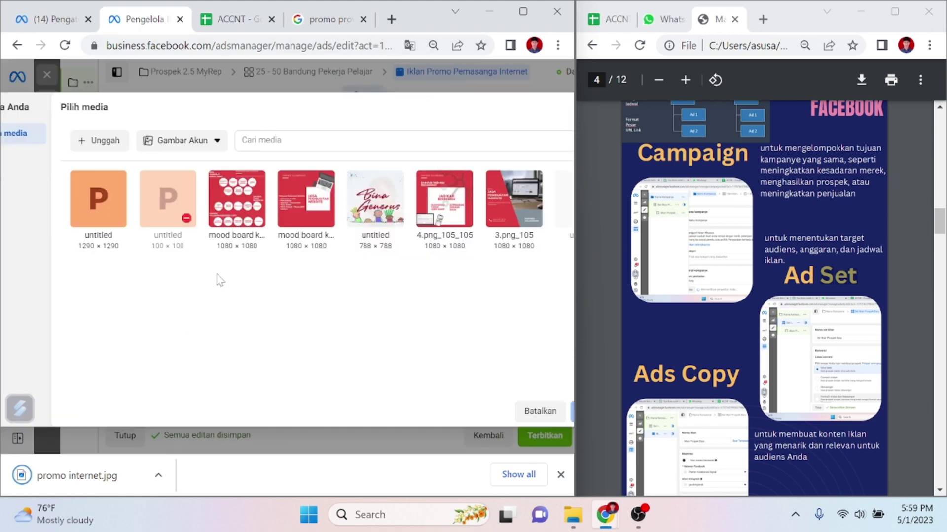
click(91, 143)
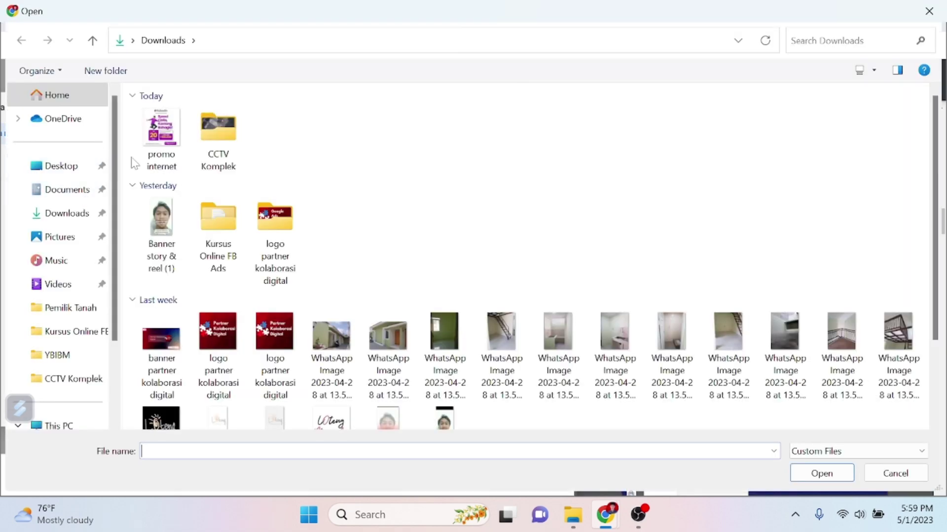
click(167, 127)
double_click(168, 128)
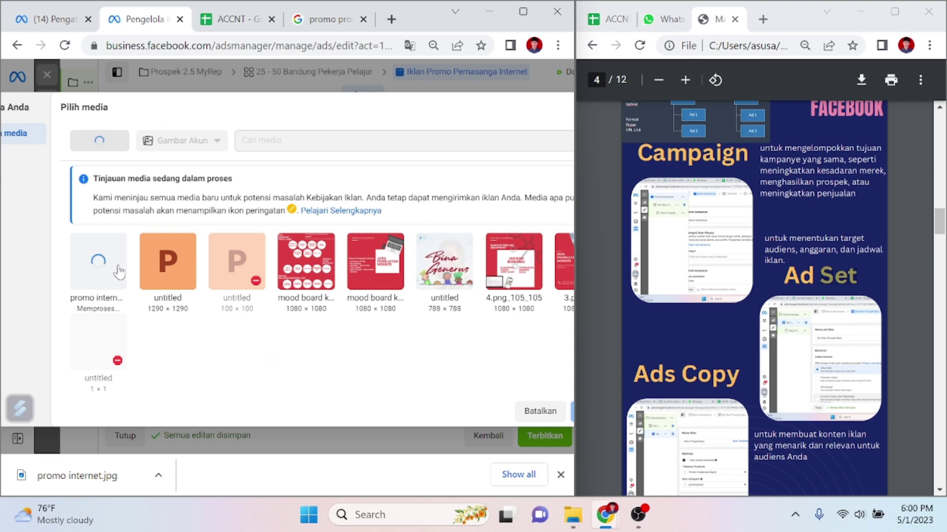
- Look through the PDF guide's campaign creation and ad structure pages, going back to its table of contents
scroll(747, 293, down, 5)
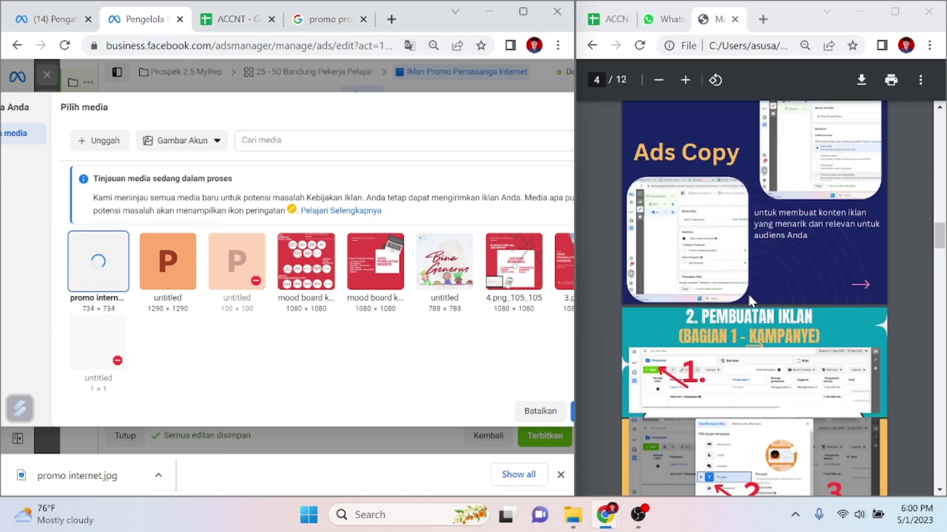
scroll(749, 288, down, 3)
scroll(749, 287, up, 8)
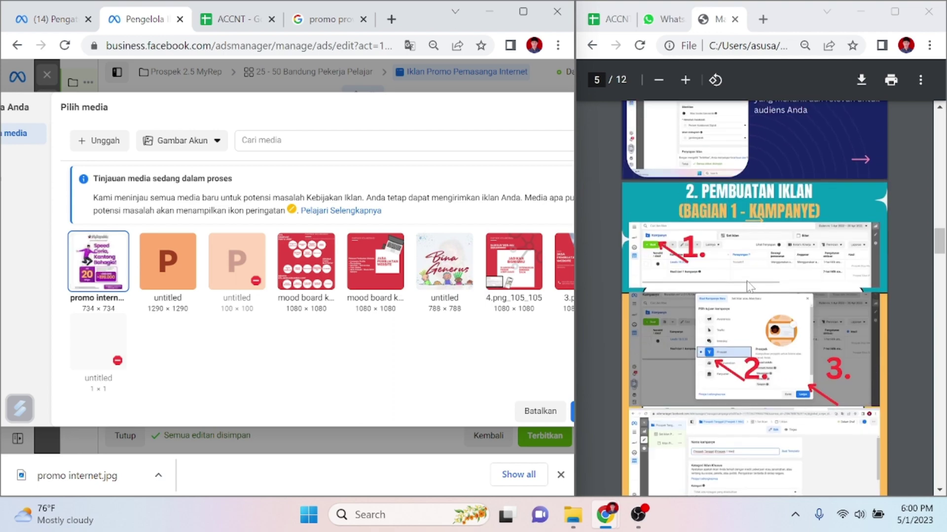
scroll(748, 287, up, 15)
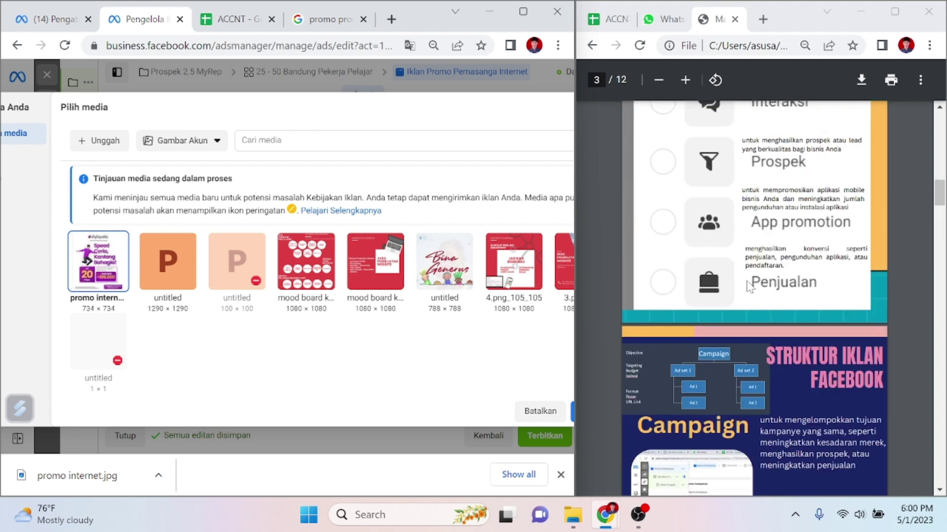
scroll(747, 286, up, 3)
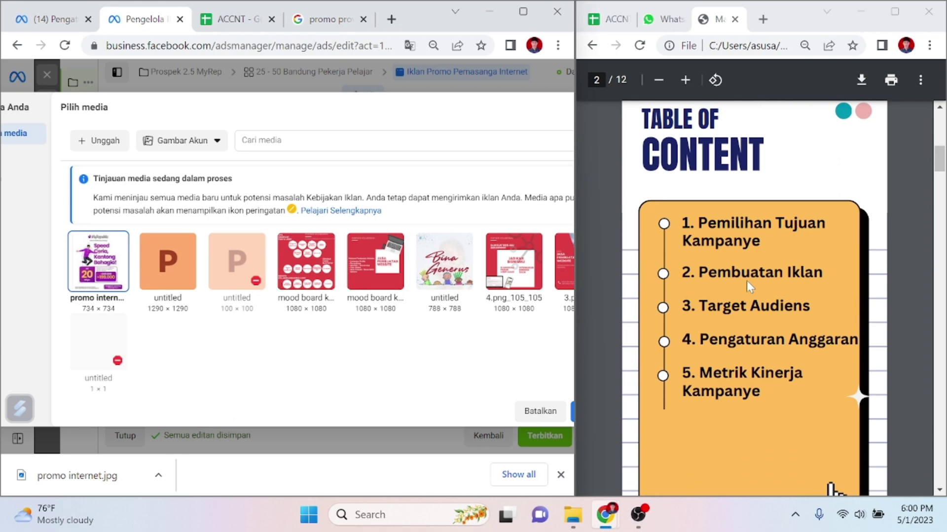
scroll(746, 280, up, 3)
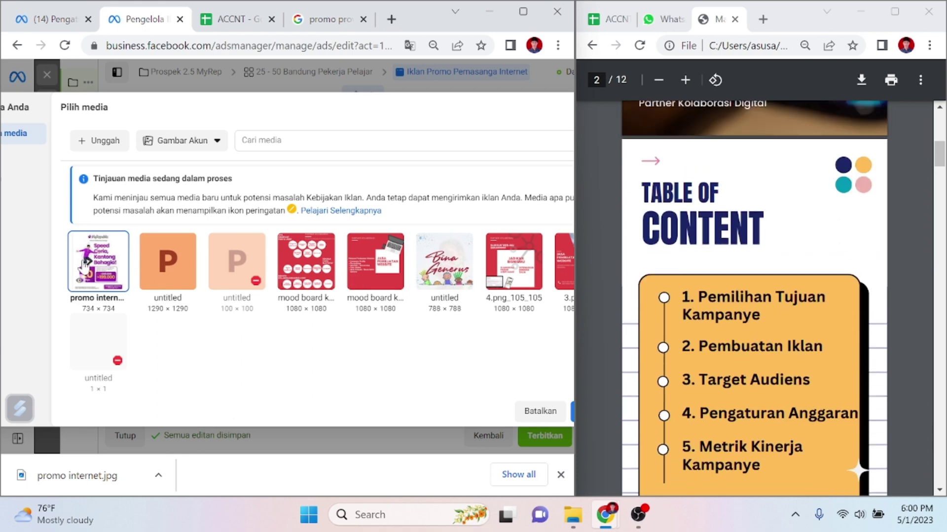
- Accept the uploaded poster with the recommended original crops for all placements and finish the media setup with the default Advantage+ optimisations
key(ctrl+minus)
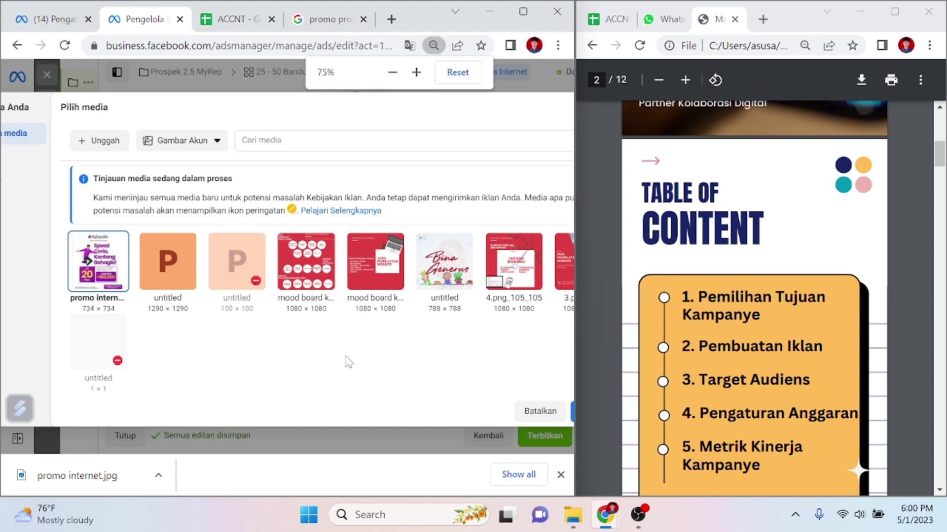
click(562, 412)
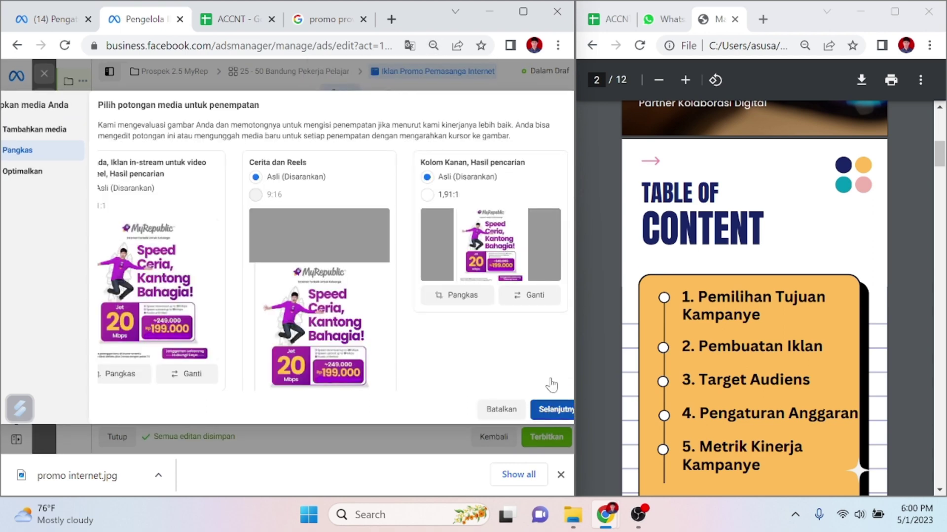
click(552, 409)
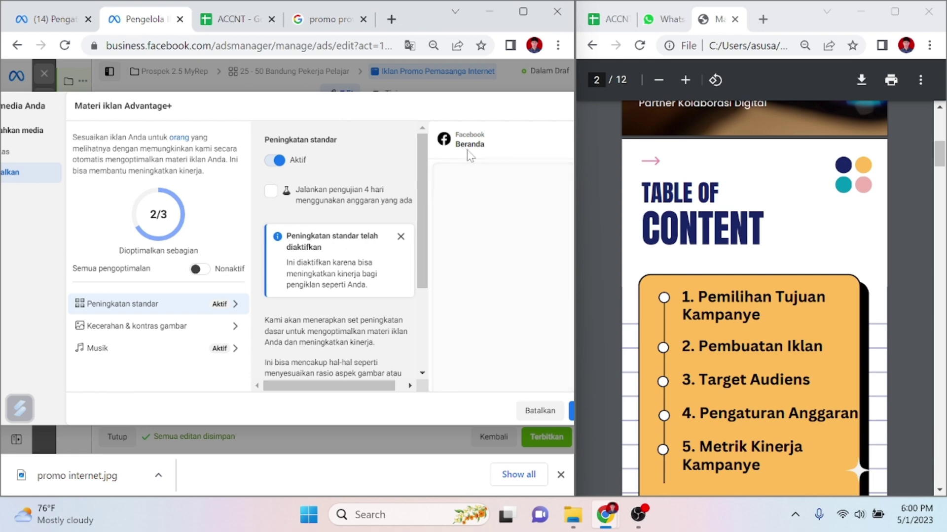
key(ctrl+minus)
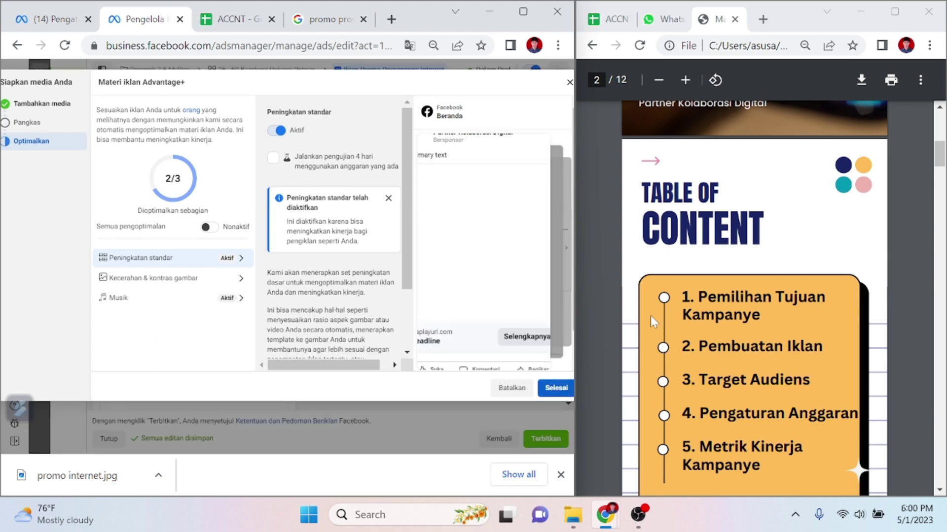
scroll(654, 315, down, 15)
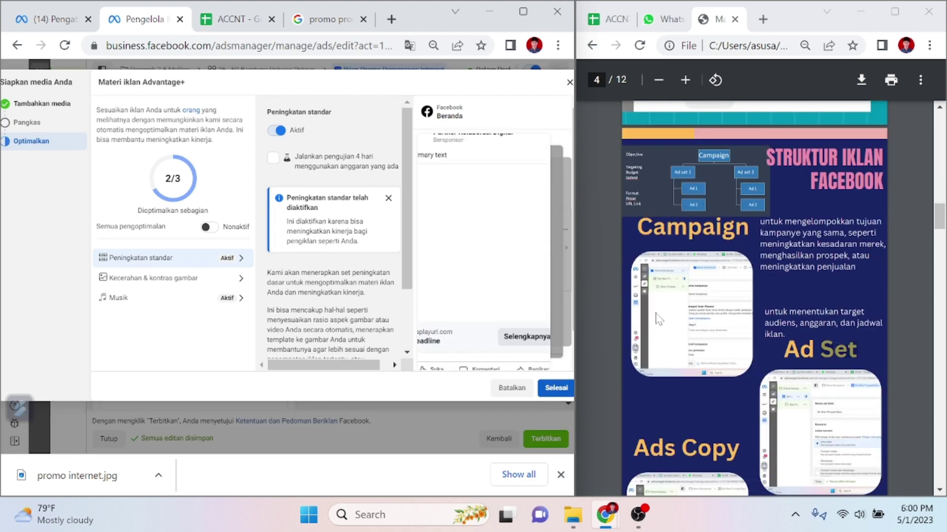
scroll(656, 318, down, 8)
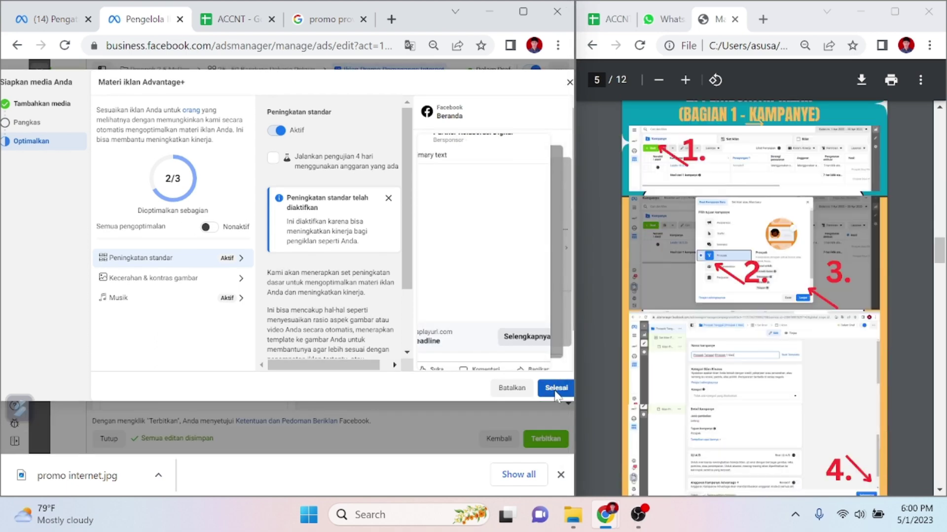
scroll(650, 375, down, 5)
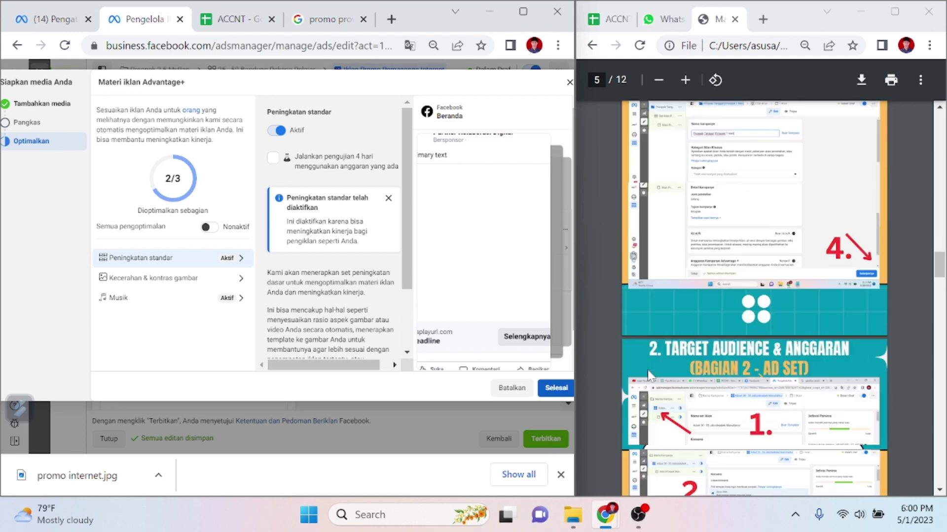
scroll(656, 374, down, 2)
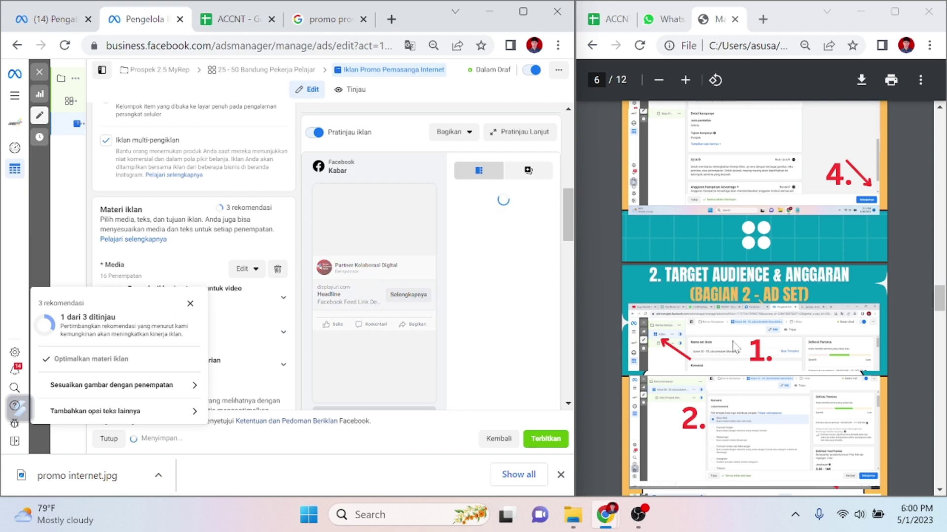
- Look through the PDF guide from the ad set pages to the "Materi Iklan Gambar, Headline & Copy Writing" section
scroll(736, 346, down, 5)
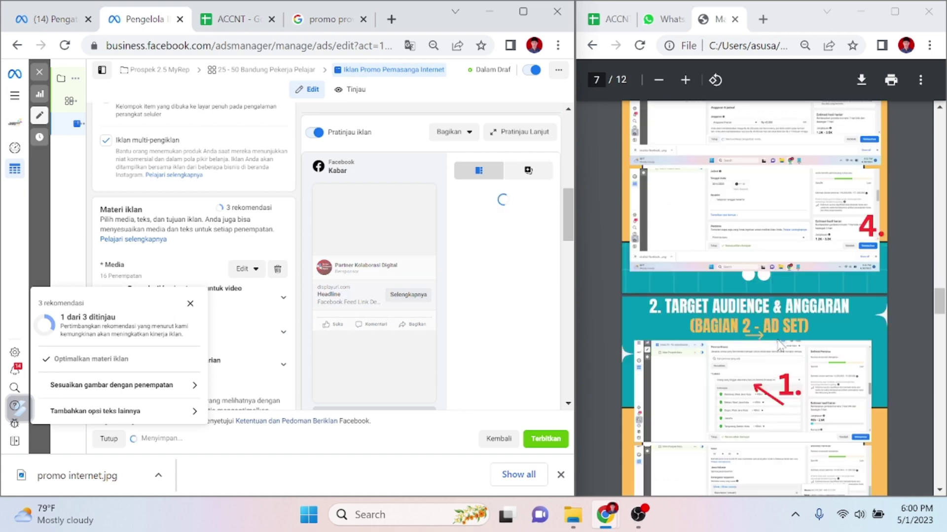
scroll(779, 345, down, 5)
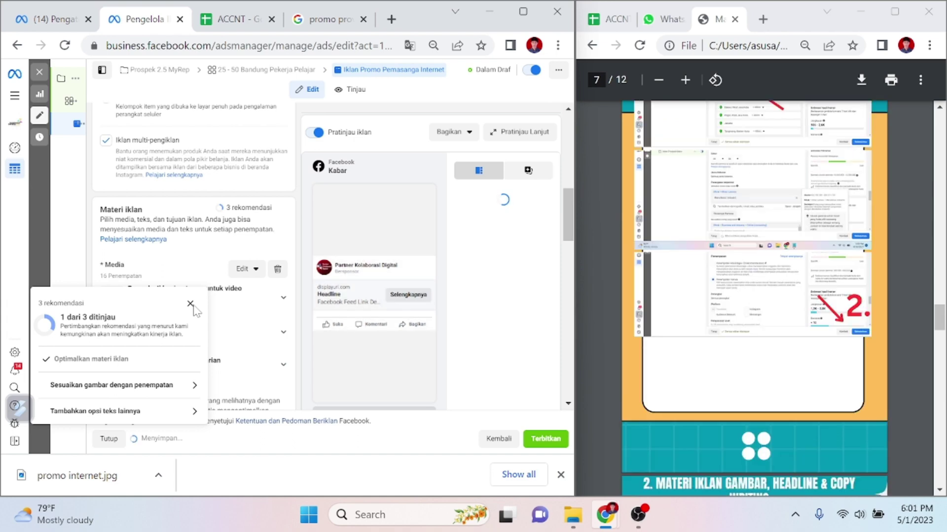
scroll(193, 309, down, 3)
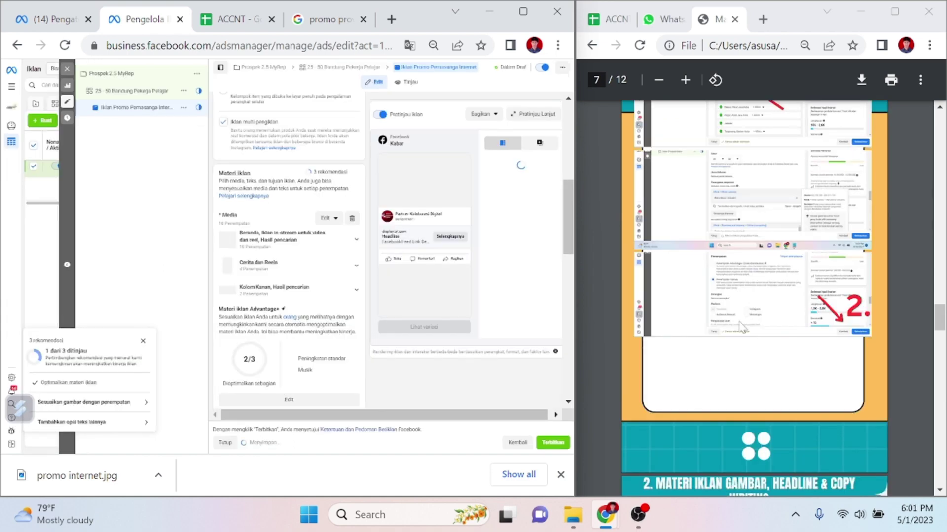
scroll(785, 364, down, 1)
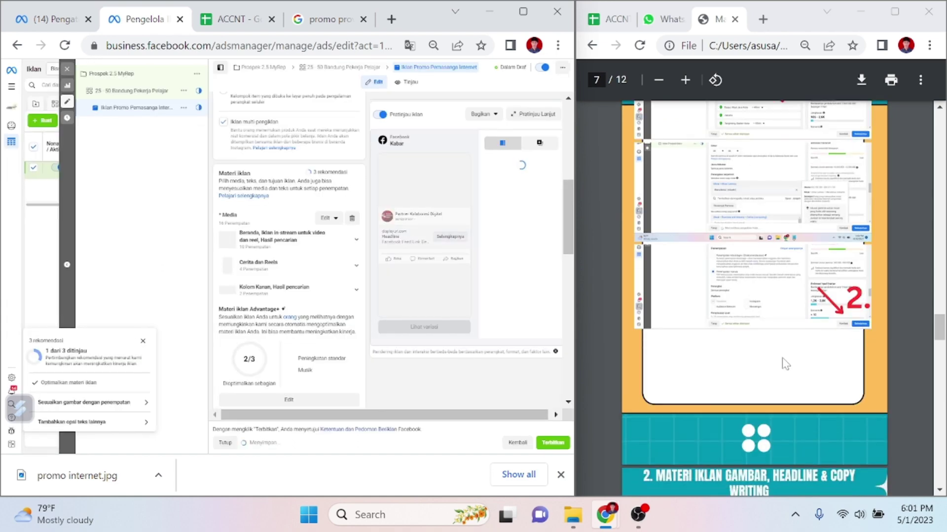
scroll(786, 364, down, 3)
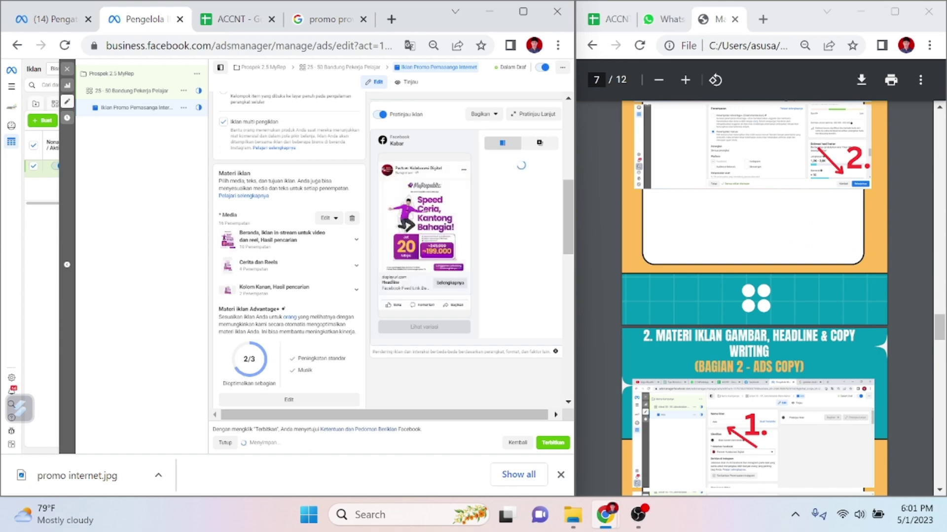
scroll(754, 299, down, 4)
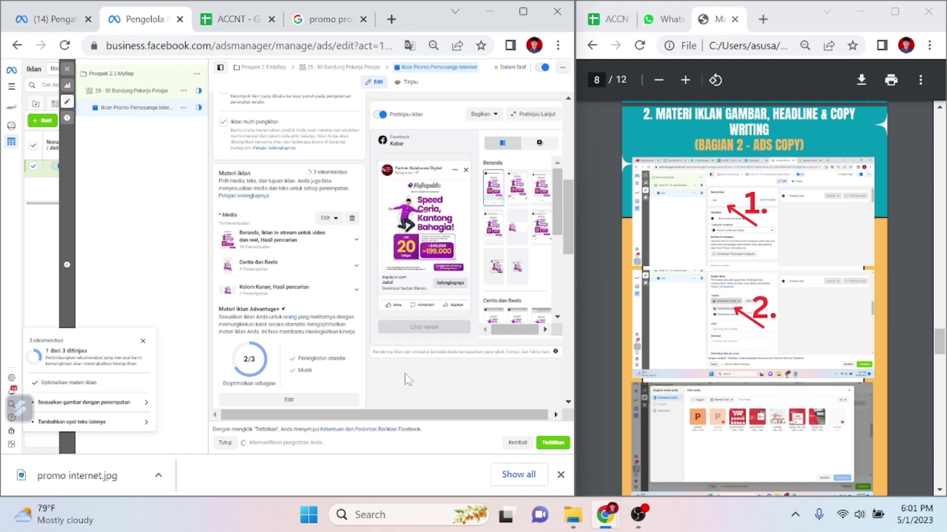
- Enter "Promo Pemasangan Wifi untuk Rumah Anda" as the ad's primary text
scroll(288, 247, down, 3)
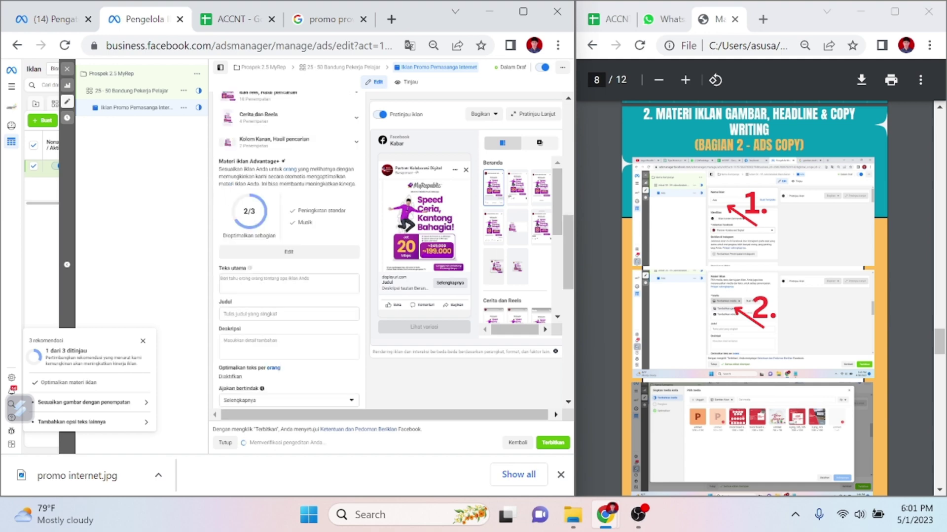
click(289, 283)
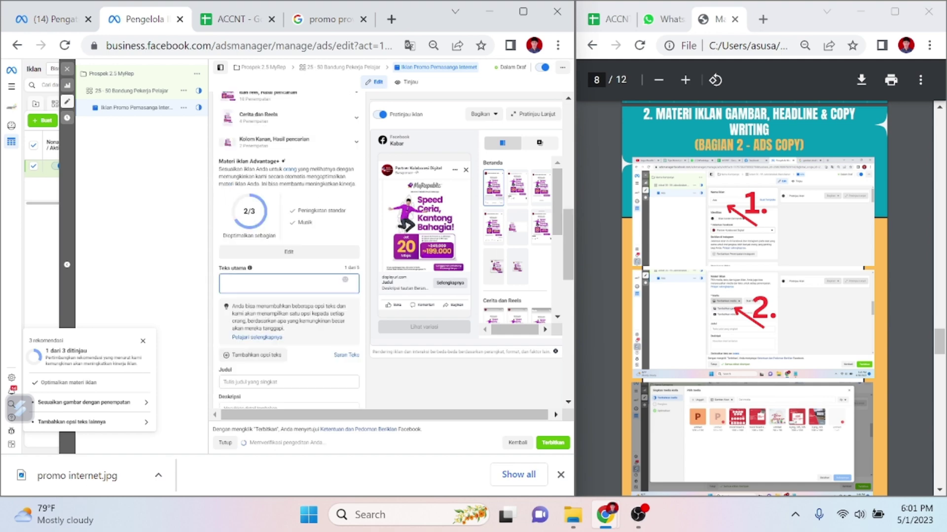
key(ctrl+minus)
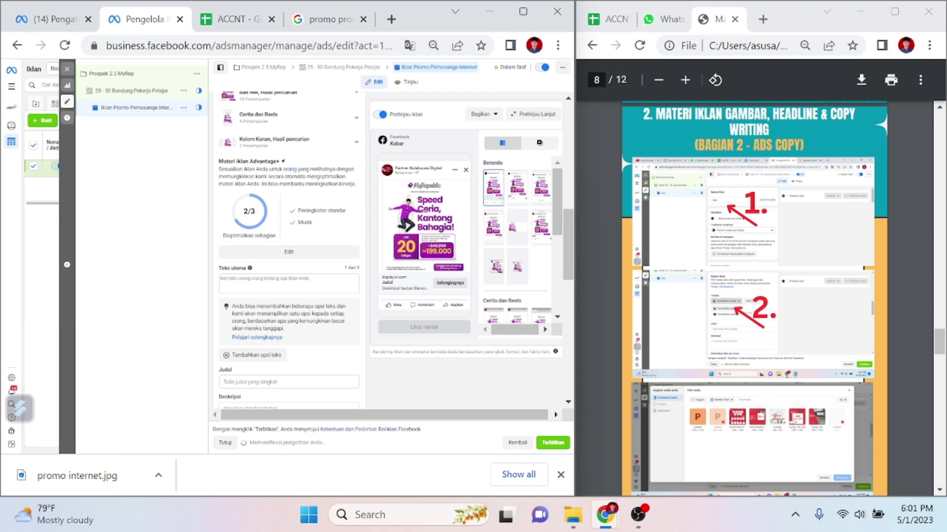
key(ctrl+plus)
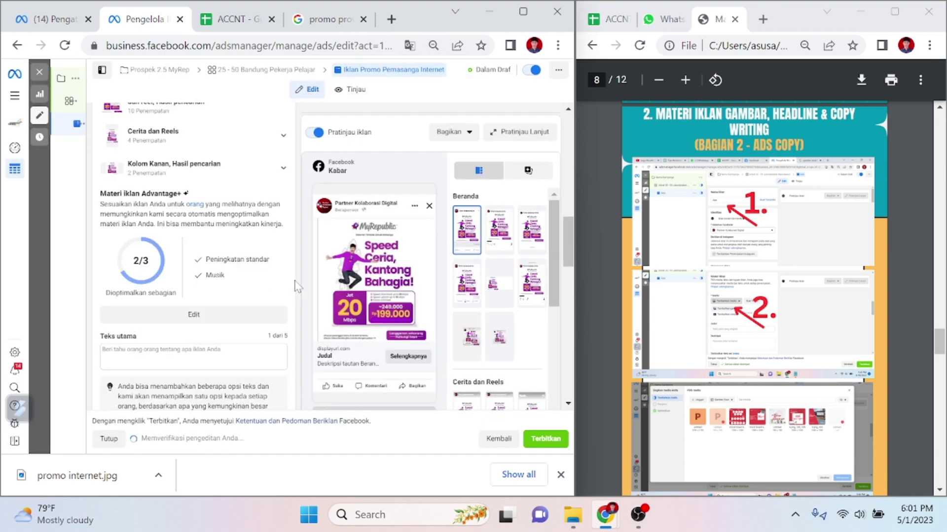
scroll(212, 314, down, 3)
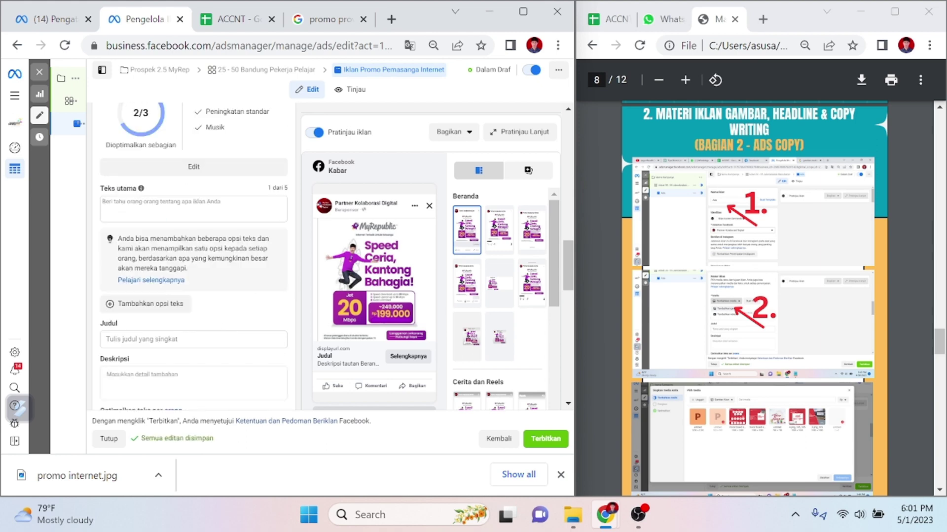
click(103, 202)
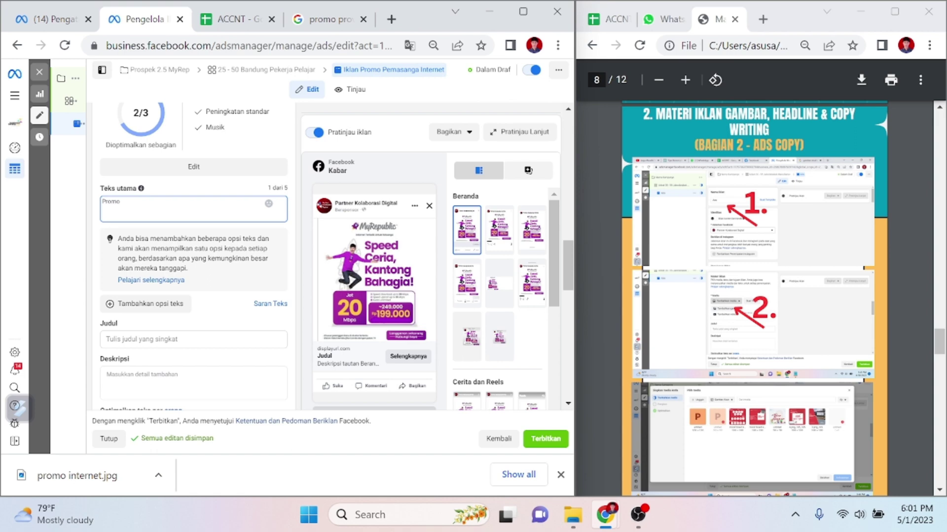
text(Promo Pemasang)
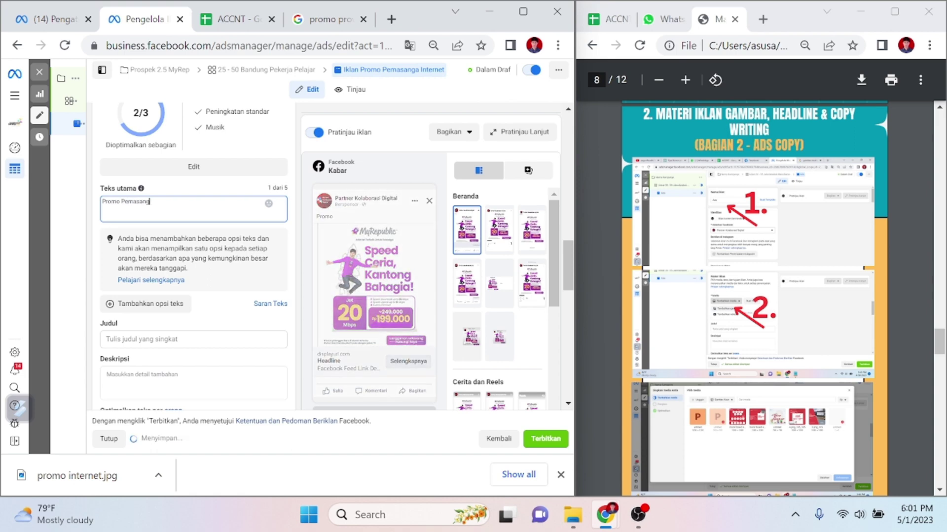
text(an Wifi)
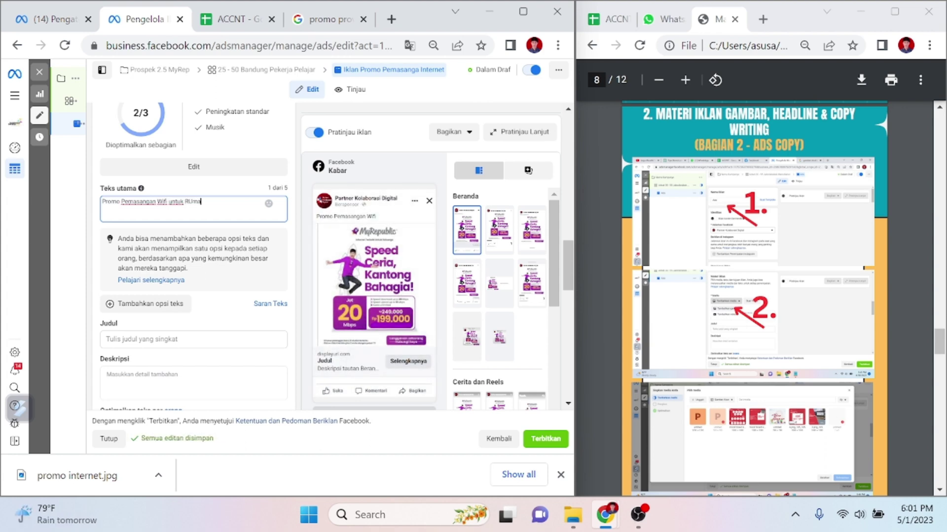
text(untuk RUma)
key(BackSpace)
text(Anda)
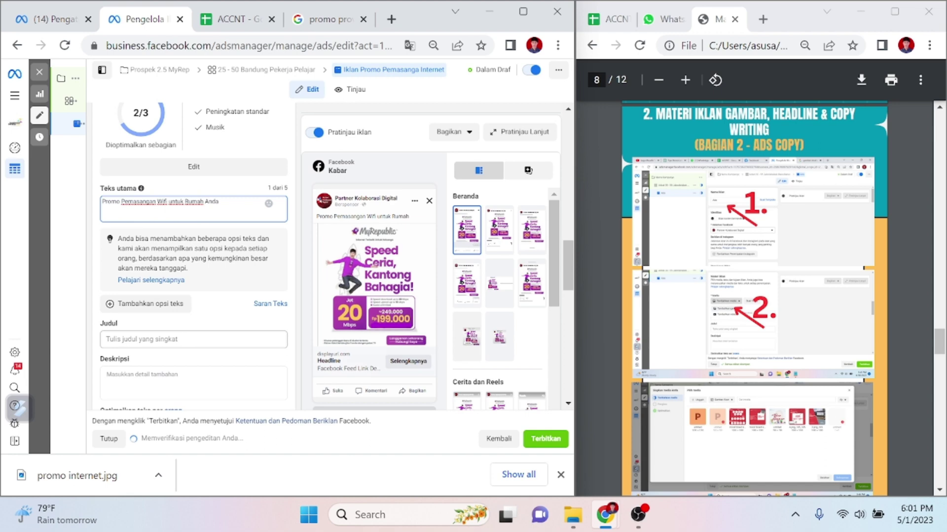
- Enter "200 ribu, sudah bisa online dari rumah unlimited" as the ad's headline
click(193, 339)
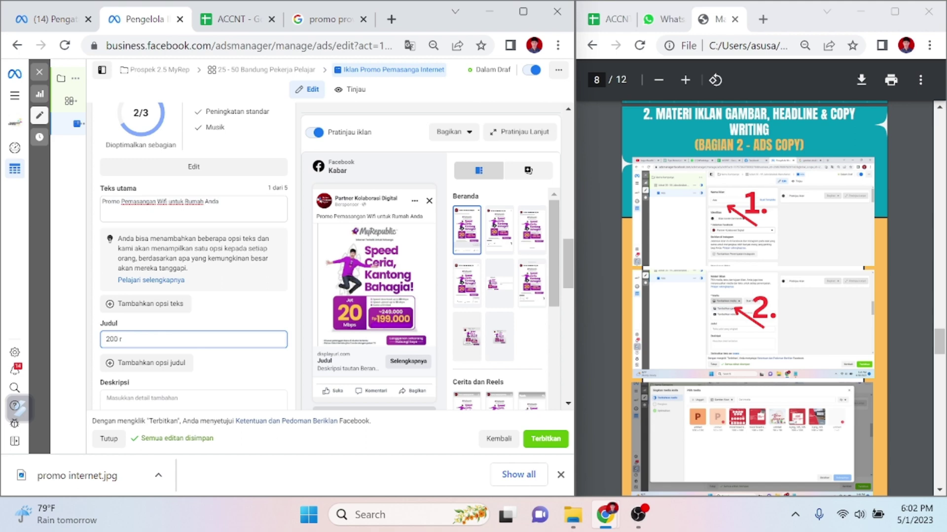
text(ibu, sudah bisa onli)
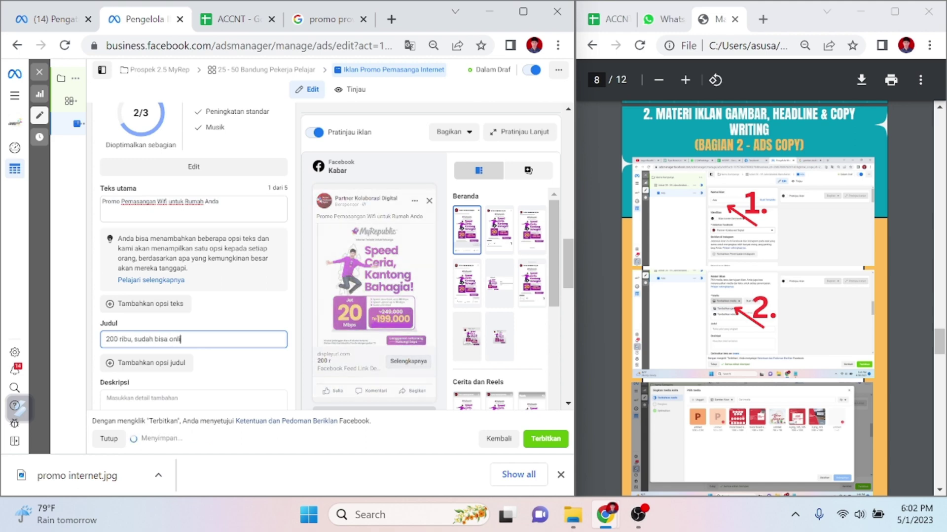
text(ne dari rum)
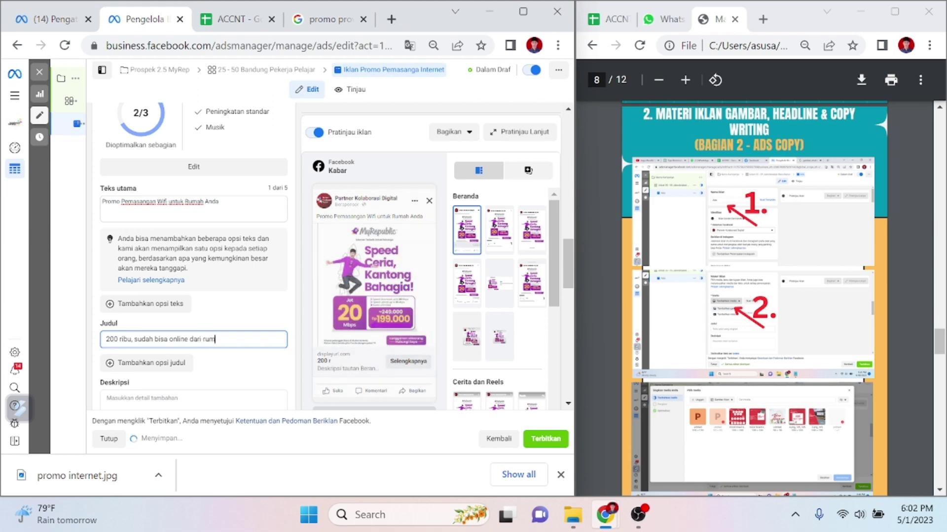
text(ah)
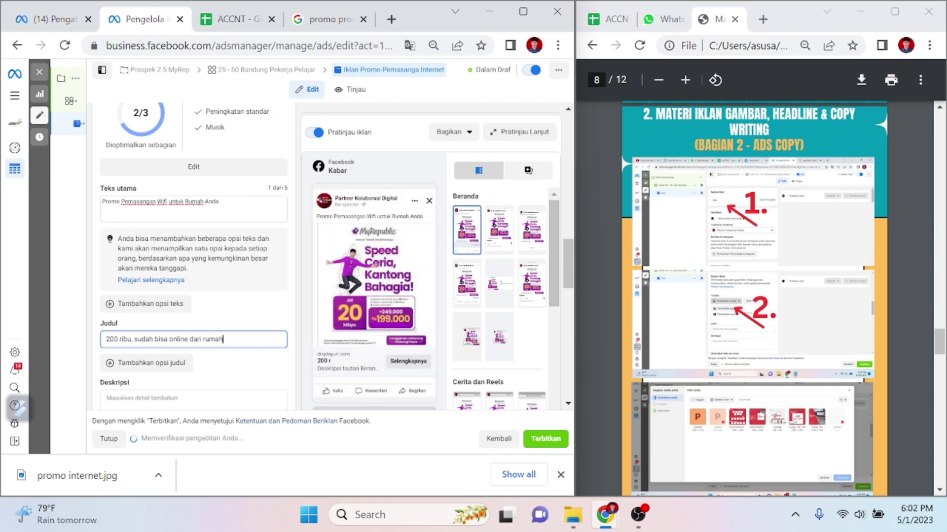
text( unl)
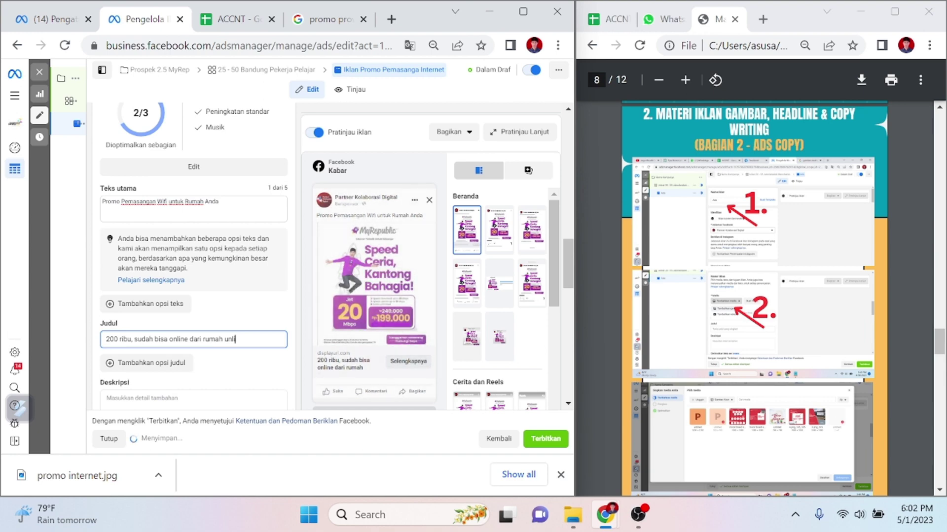
text(imited)
- Enter "Konsultasi sekarang untuk mendapatkan promo gratis pemasangan internet" as the ad's description
click(226, 402)
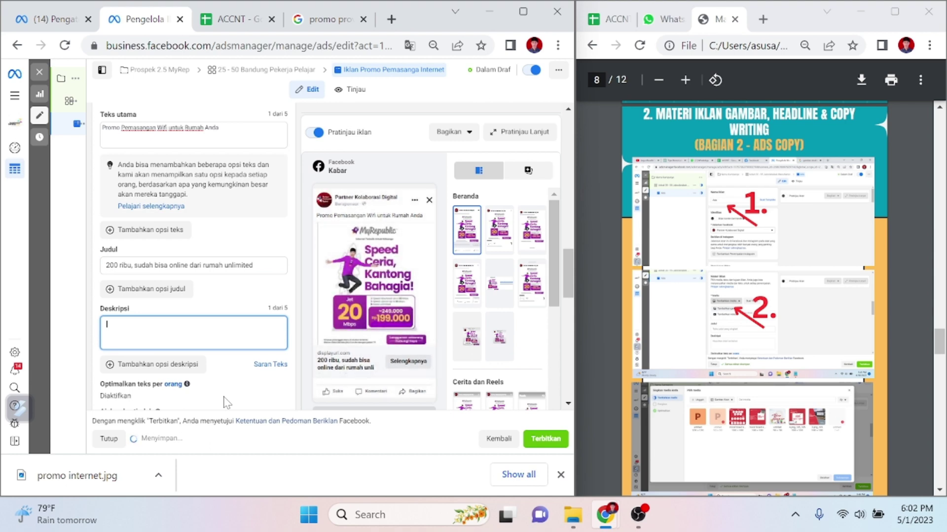
text(Konsultasi sekarang untuk mendapa)
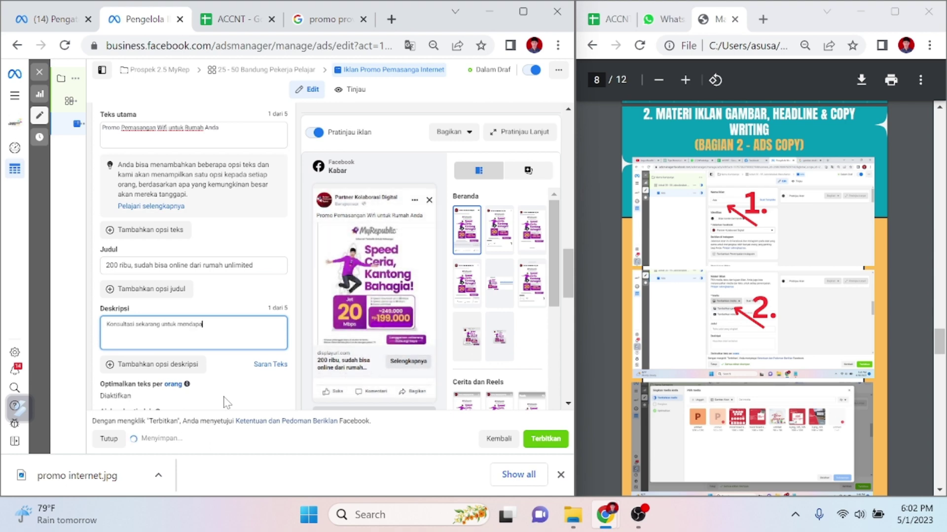
text(tkan promo)
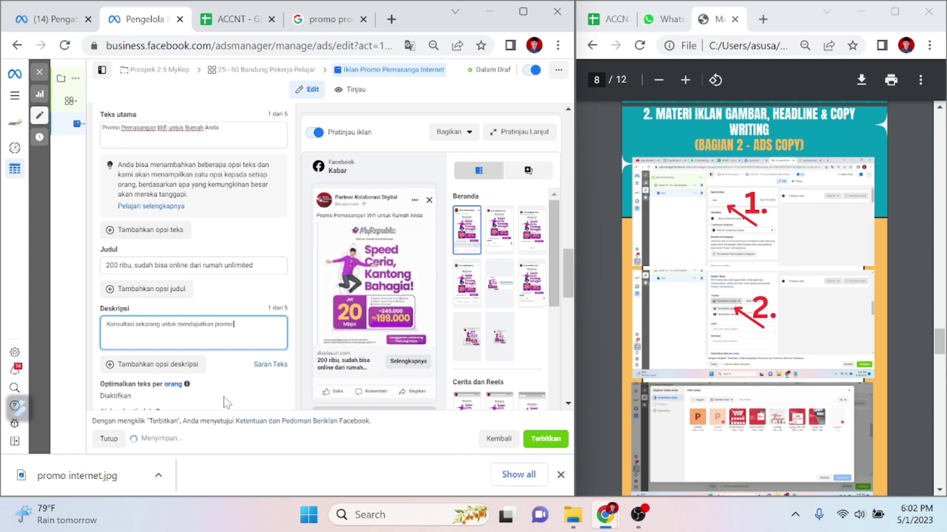
text( gratis pemasangan internet)
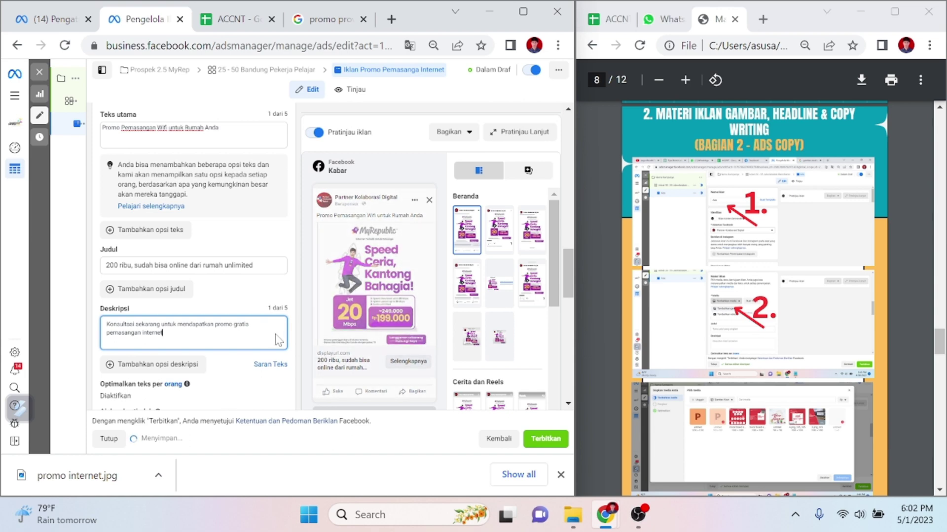
- Open the myrepublicbandungarea.com homepage in place of the Google image results and look through it as the ad's destination
scroll(272, 350, down, 3)
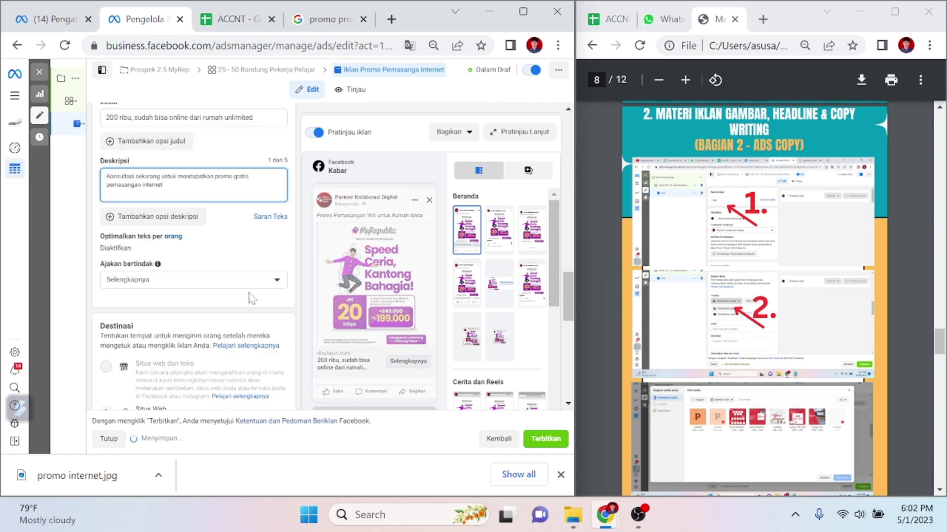
scroll(257, 289, down, 3)
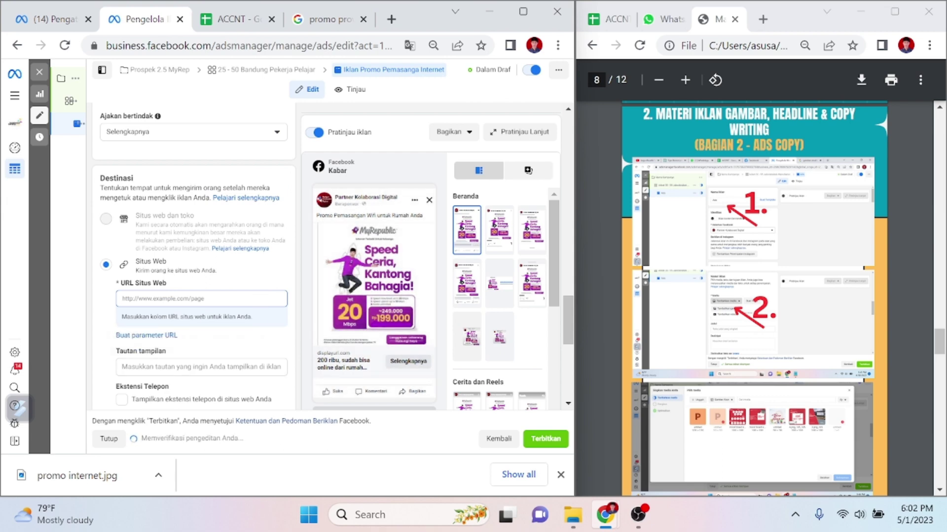
click(122, 298)
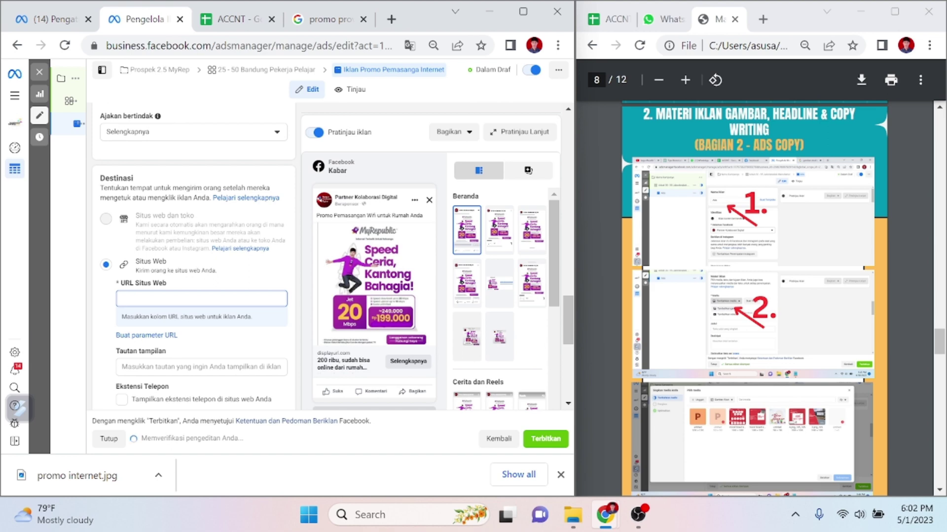
click(335, 20)
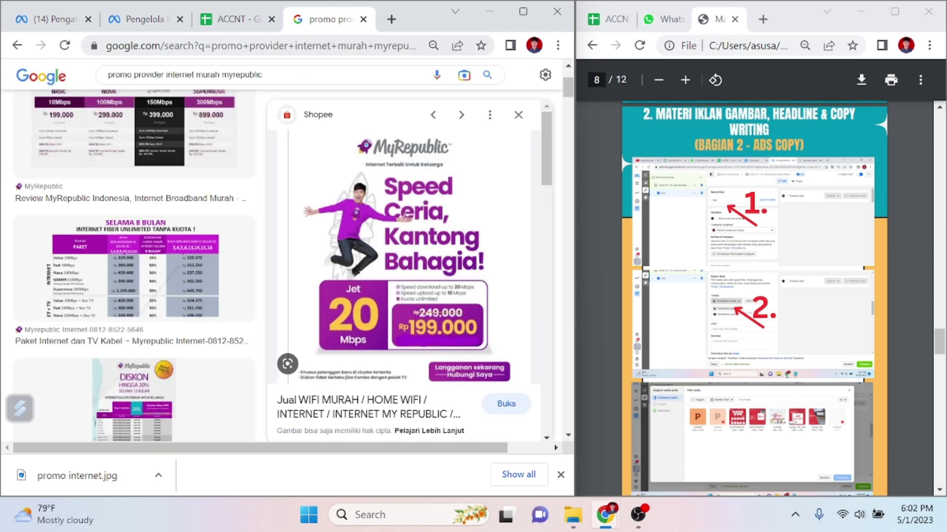
click(348, 50)
text(my)
key(End)
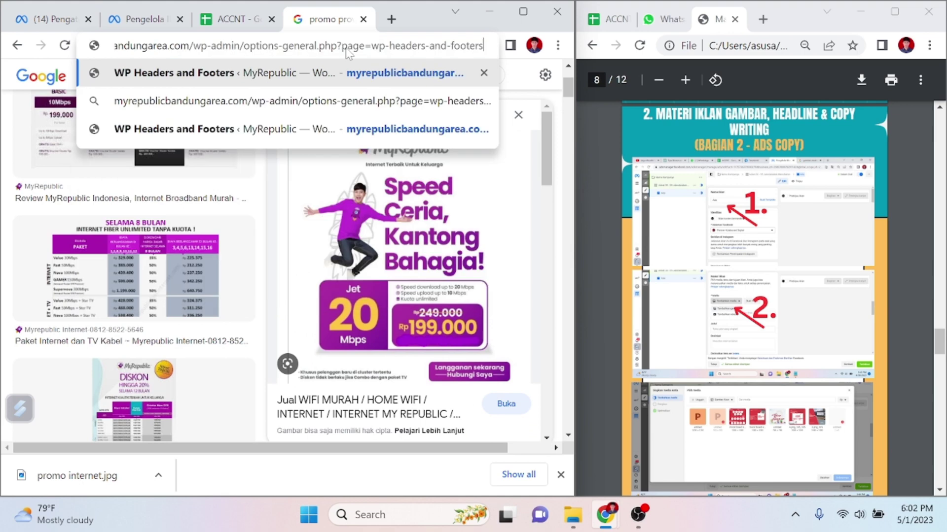
key(ctrl+shift+Left)
key(ctrl+shift+Left)
key(ctrl+shift+Left)
key(ctrl+shift+Left)
key(ctrl+shift+Left)
key(ctrl+shift+Left)
key(ctrl+shift+Left)
key(ctrl+shift+Left)
key(ctrl+shift+Left)
key(ctrl+shift+Left)
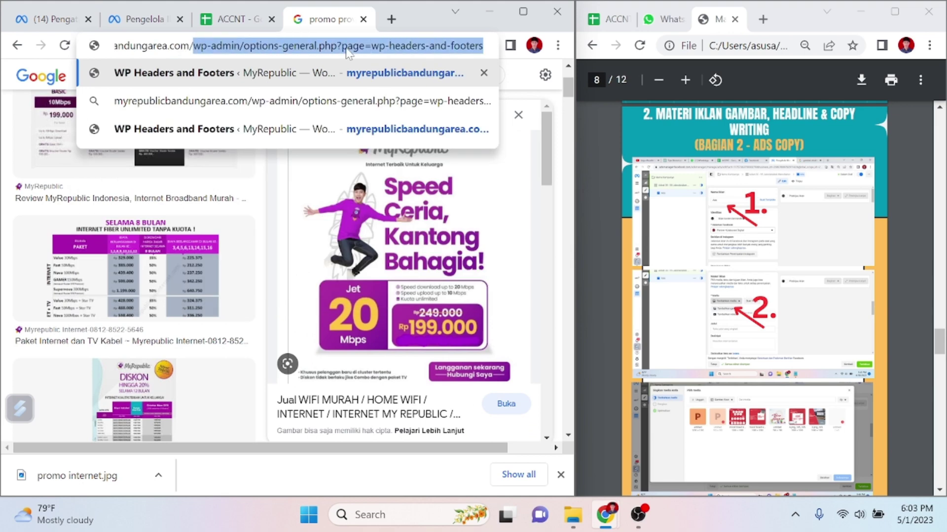
key(BackSpace)
key(Return)
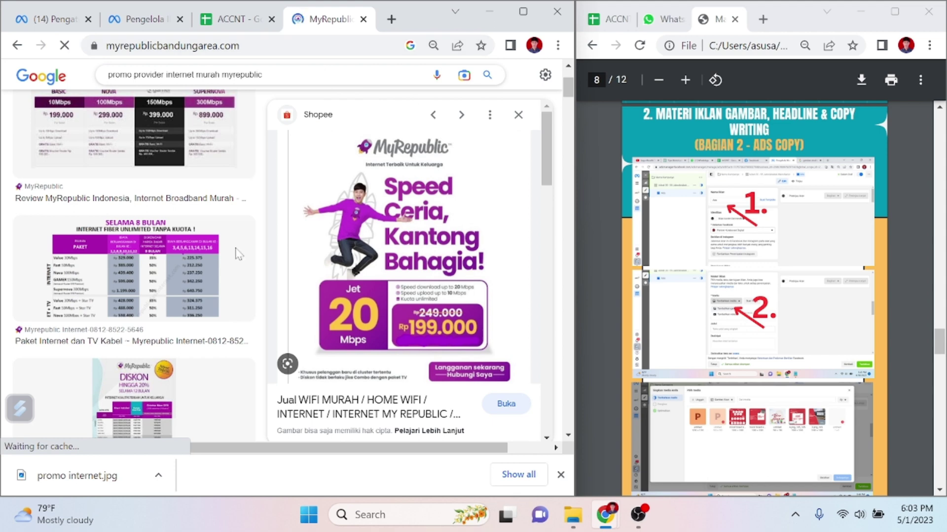
scroll(249, 323, down, 5)
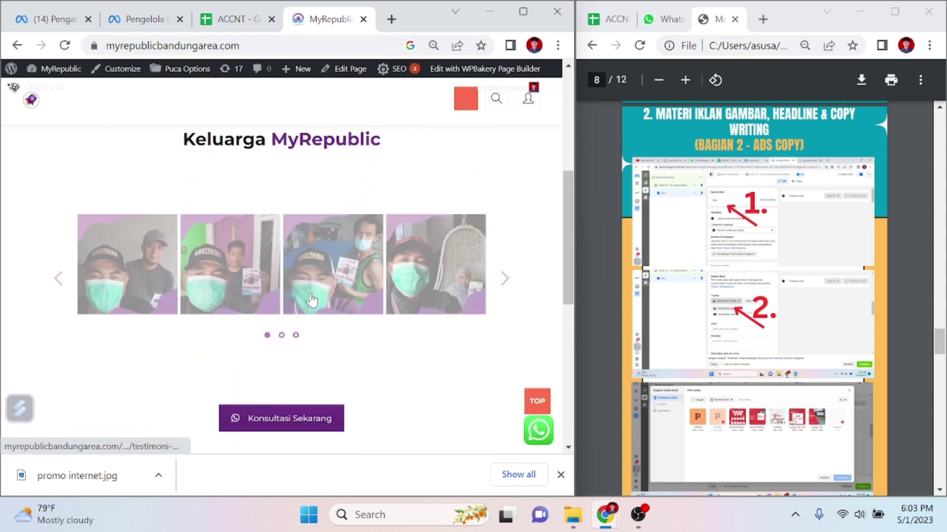
scroll(301, 384, down, 1)
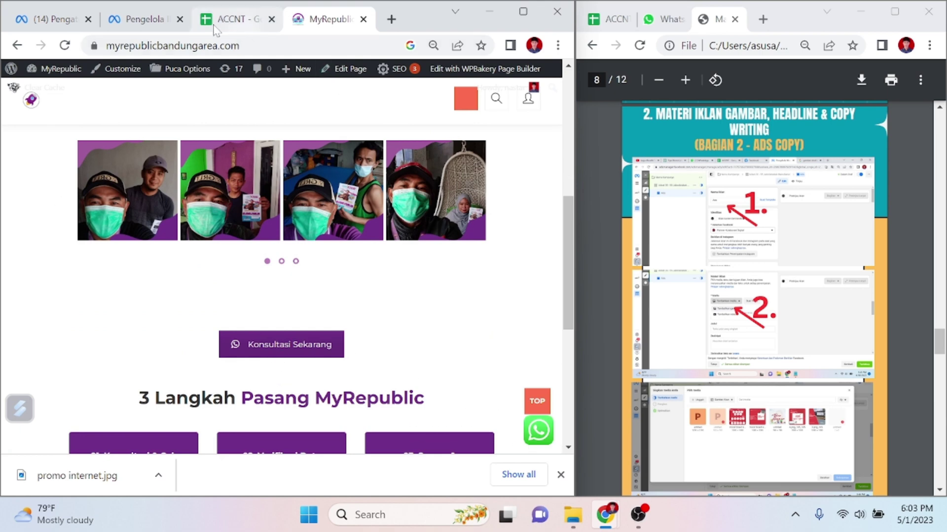
click(122, 29)
click(323, 23)
click(295, 42)
key(ctrl+c)
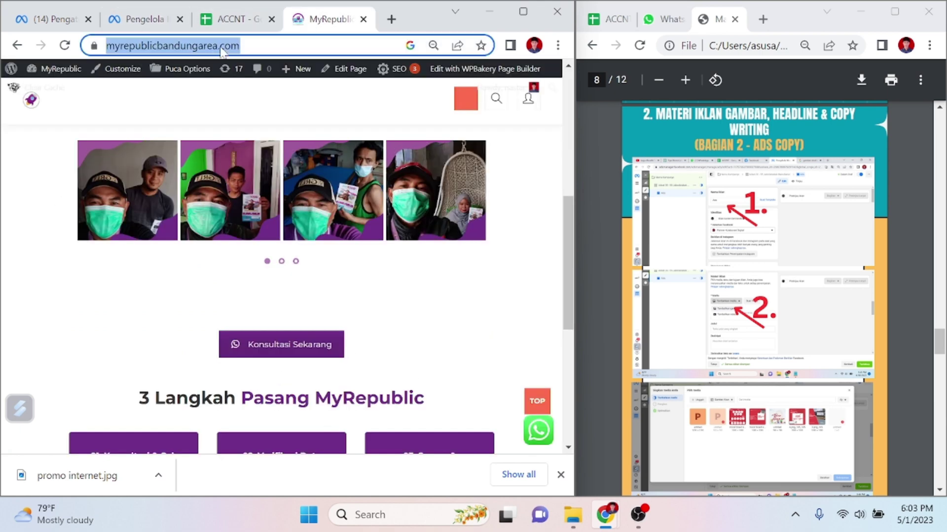
click(148, 20)
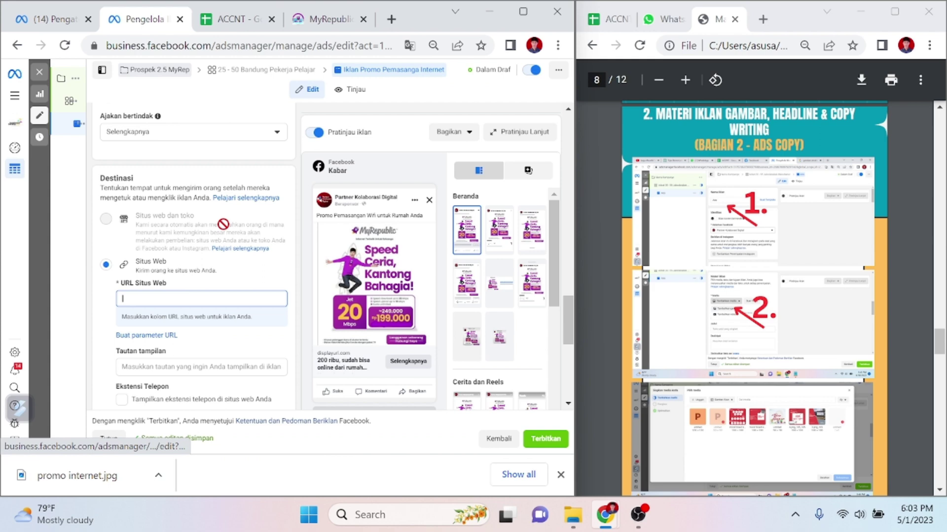
key(ctrl+v)
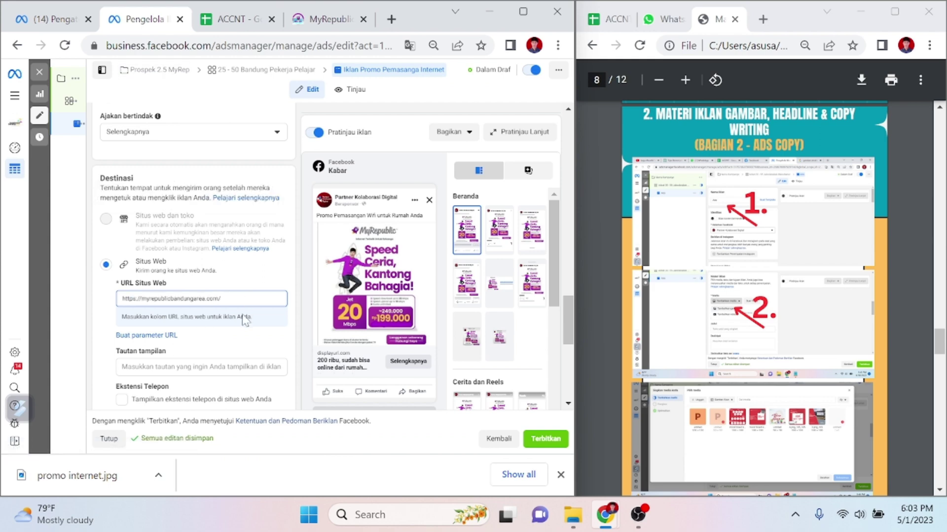
- Go through the ad's remaining language and tracking settings, keeping them as they are, and publish the ad
scroll(245, 326, down, 3)
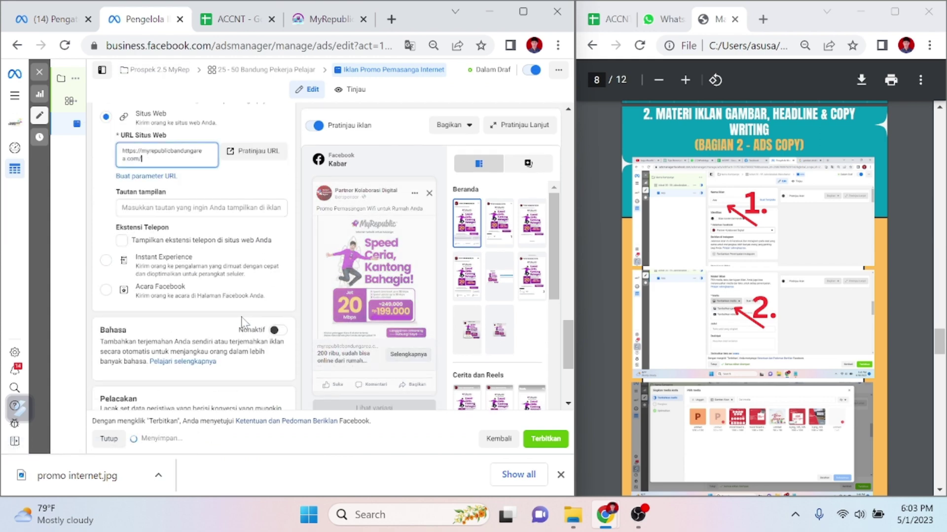
scroll(244, 325, down, 3)
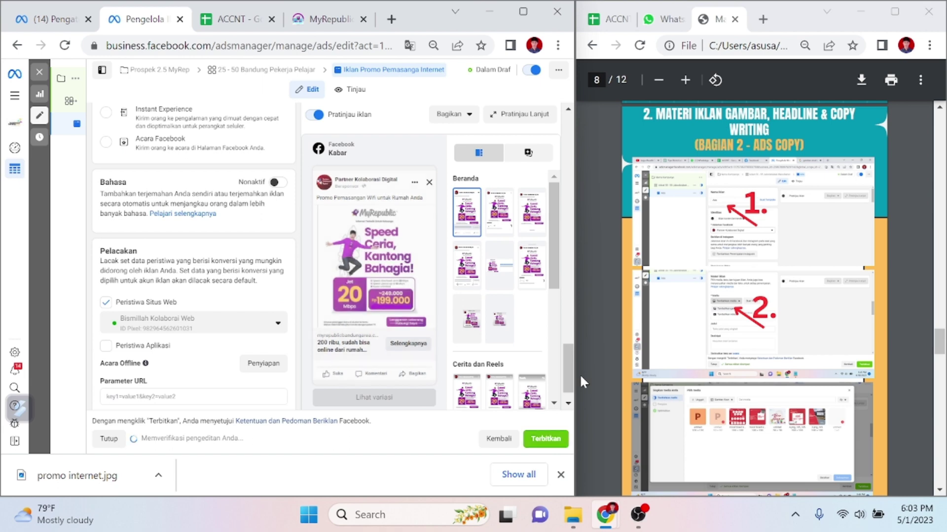
click(546, 439)
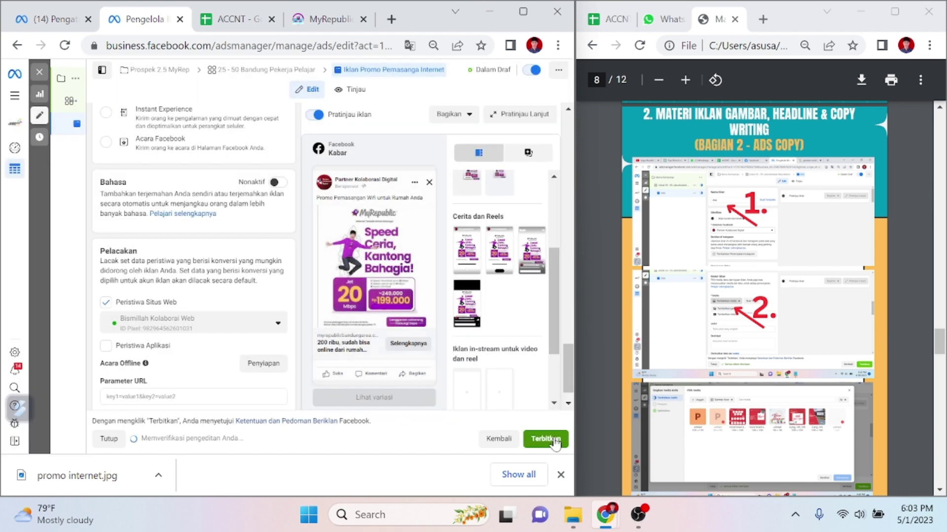
- Look through the rest of the PDF guide, from the "Bagian 2 - Ads Copy" steps to the "Contact Us" page
scroll(788, 286, down, 8)
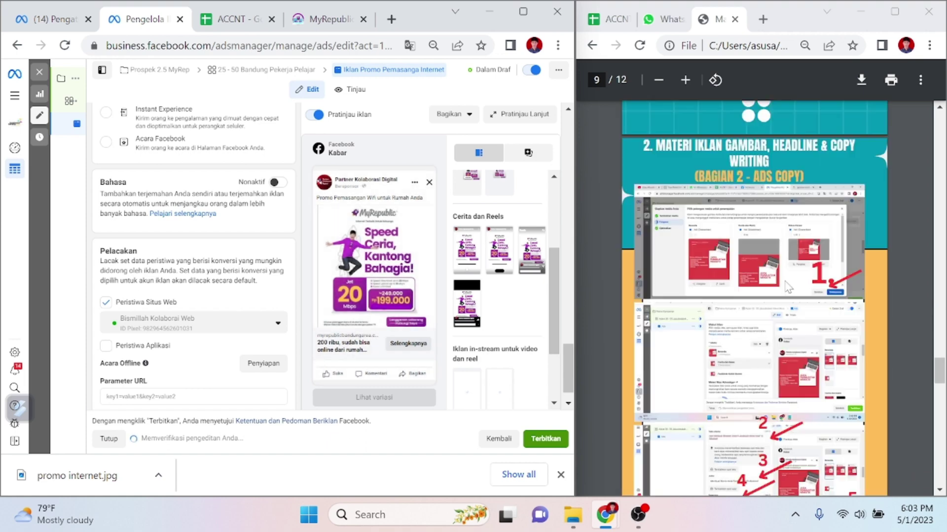
scroll(787, 286, down, 4)
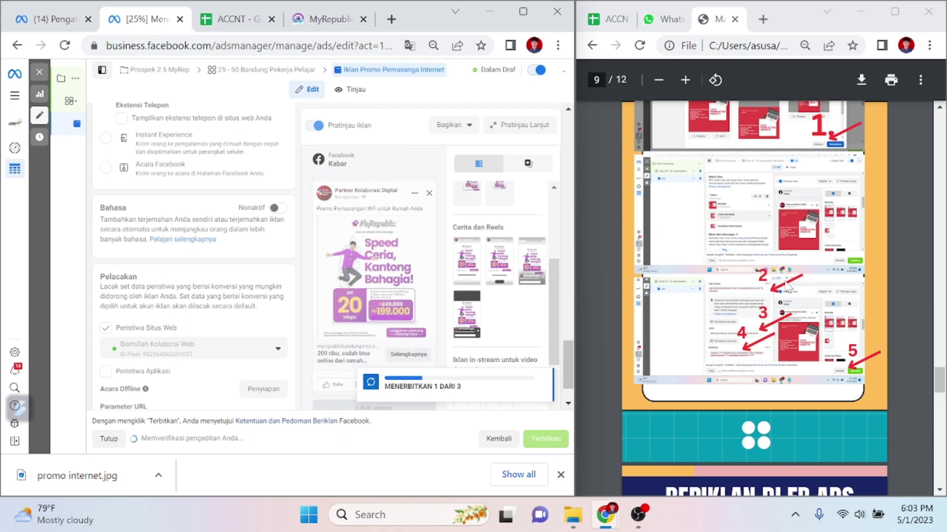
scroll(784, 281, down, 2)
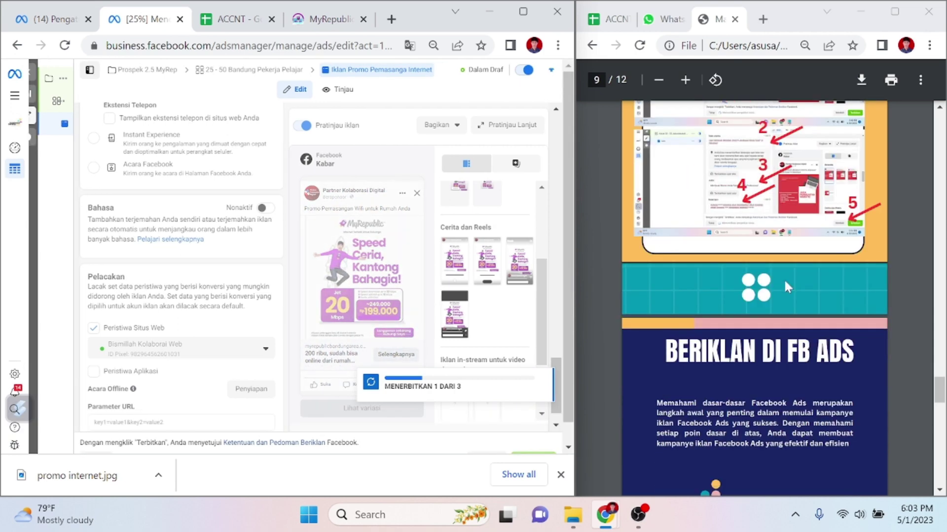
scroll(783, 281, up, 2)
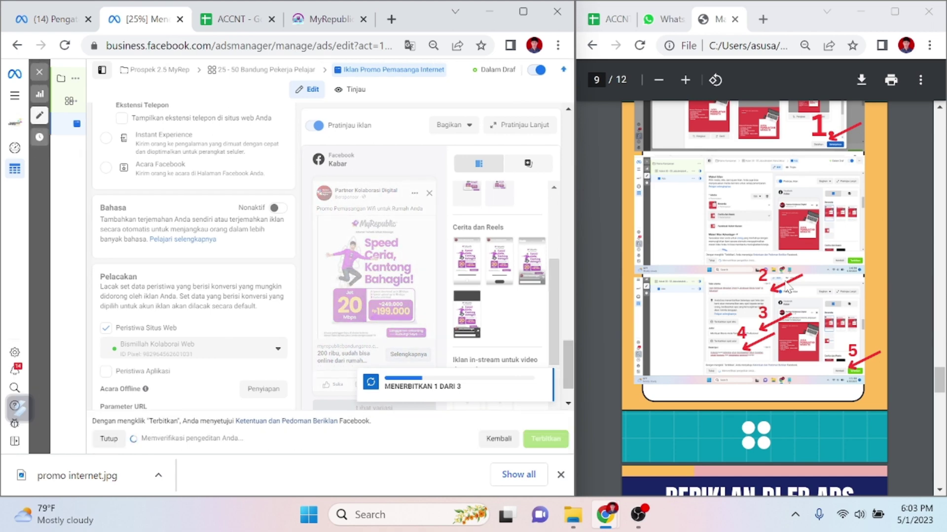
scroll(787, 285, down, 3)
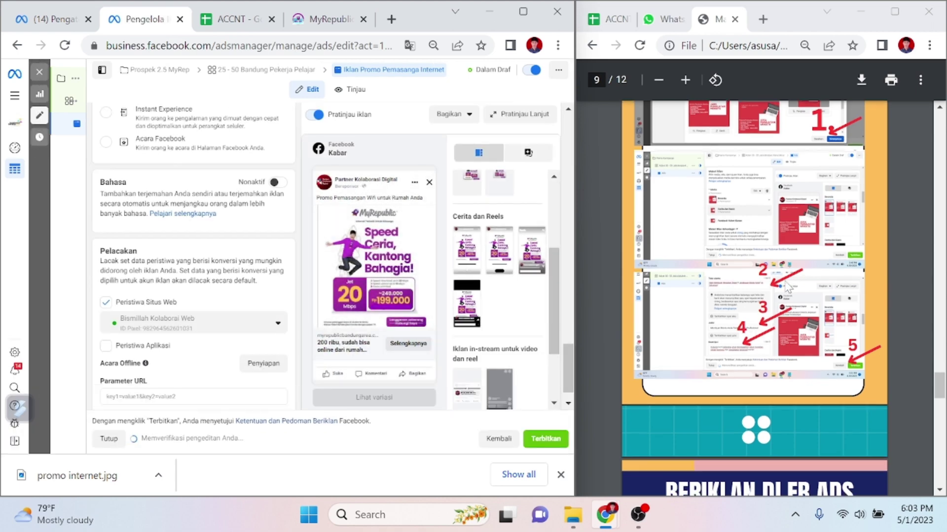
scroll(768, 449, down, 5)
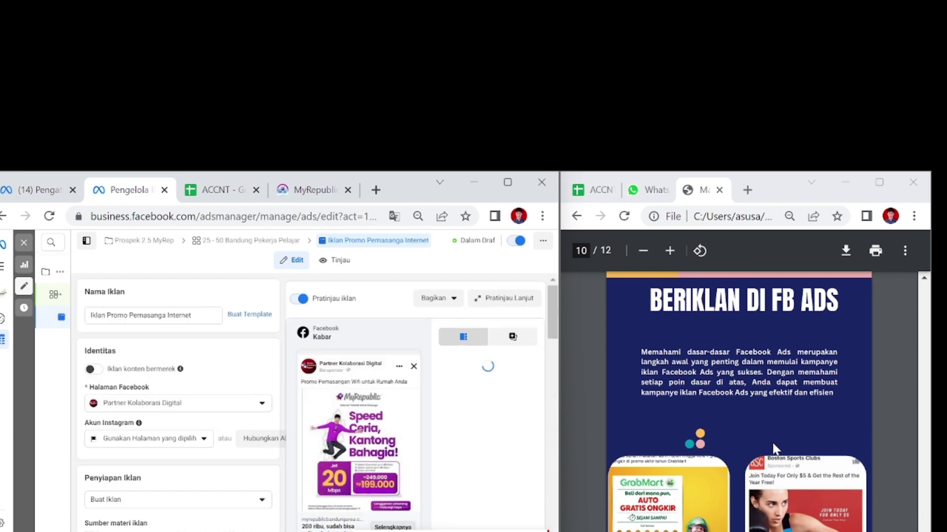
scroll(739, 402, down, 6)
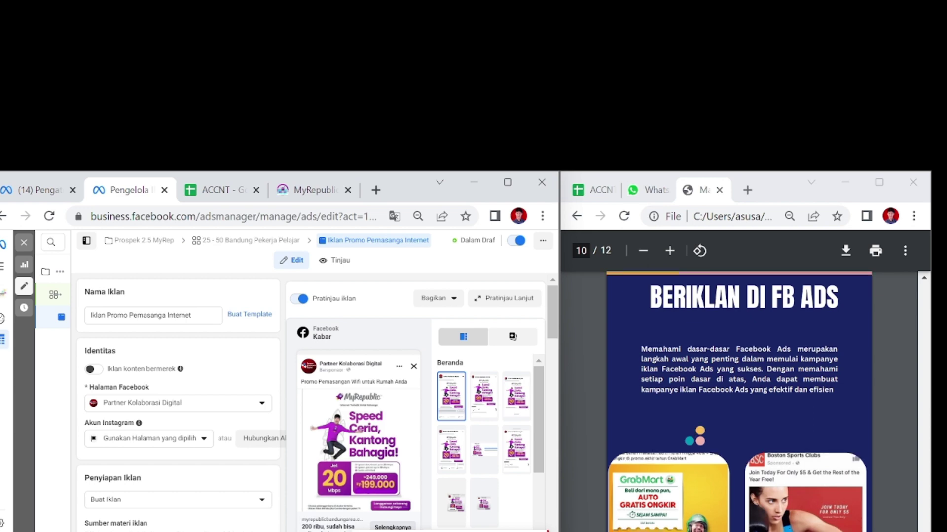
scroll(738, 402, down, 3)
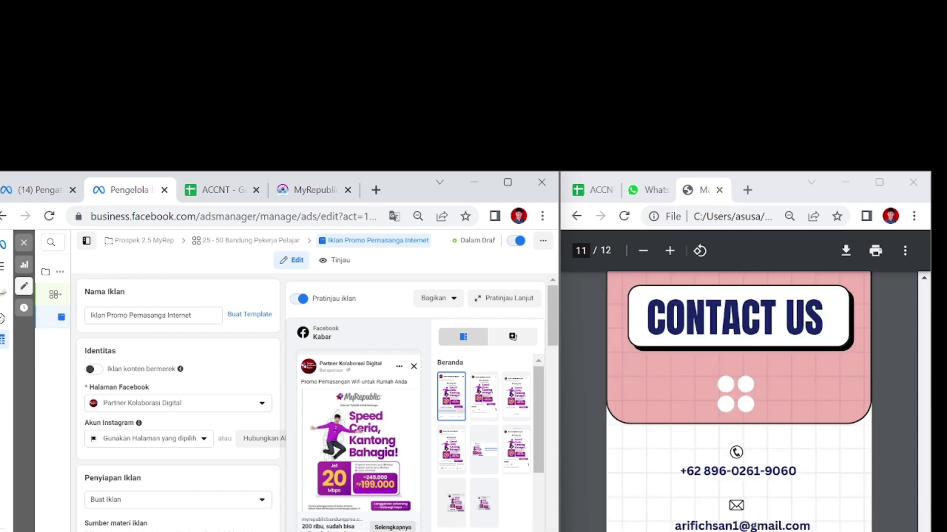